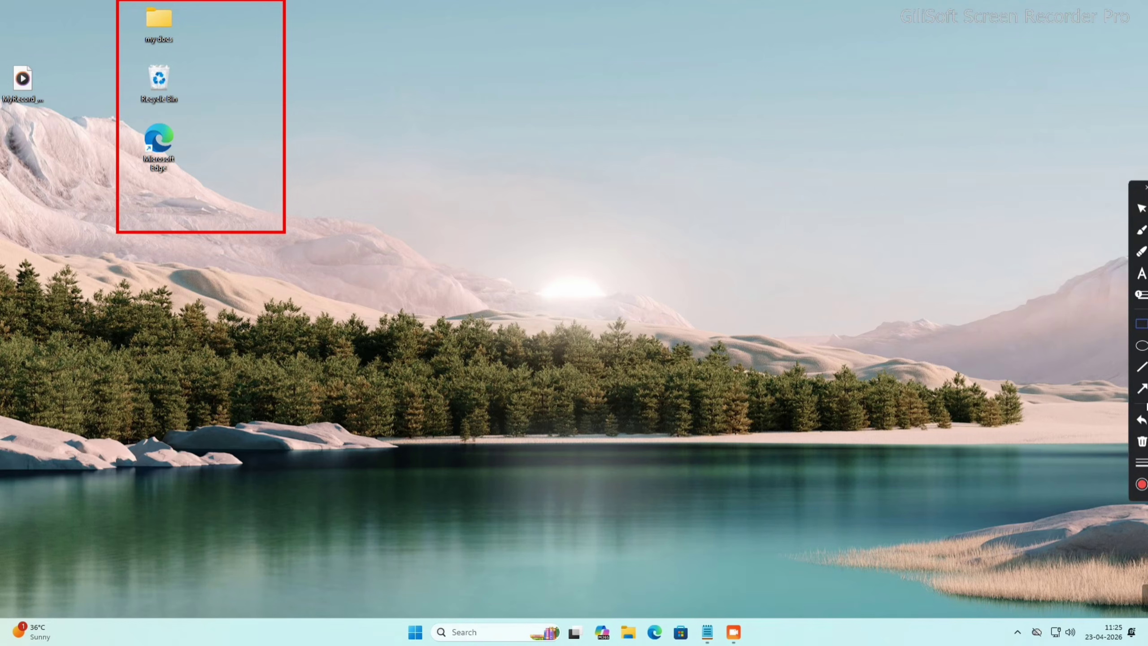
left_click_drag(521, 142, 309, 131)
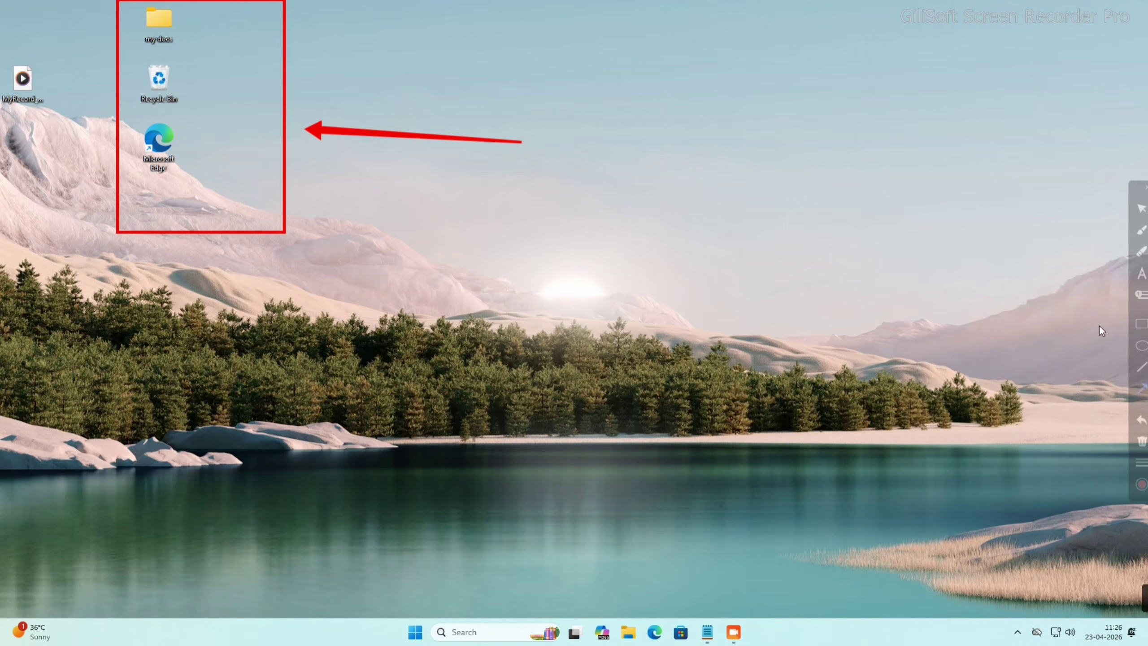
left_click(1141, 442)
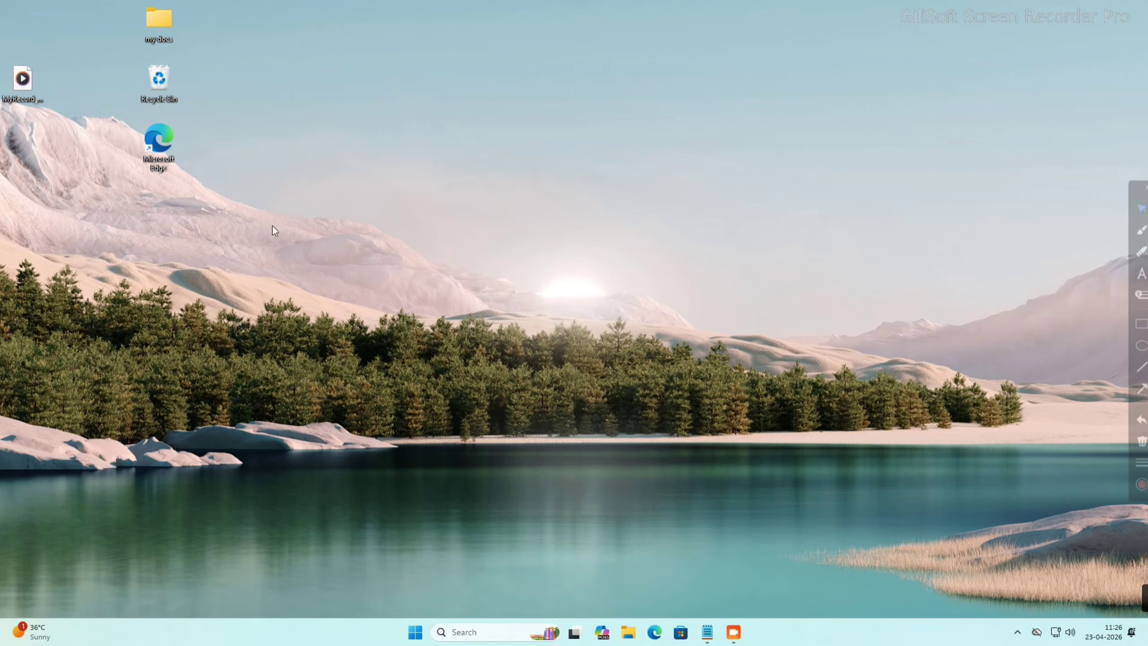
Open Microsoft Edge and search the web for "chrome"
double_click(150, 143)
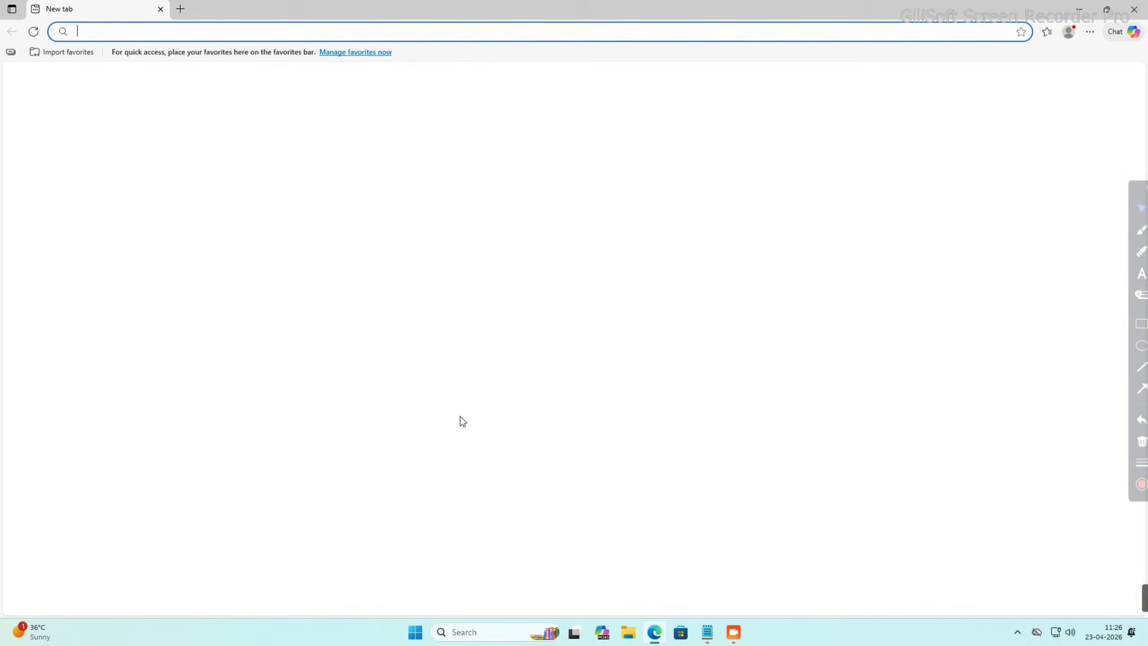
type("chrome")
key("Return")
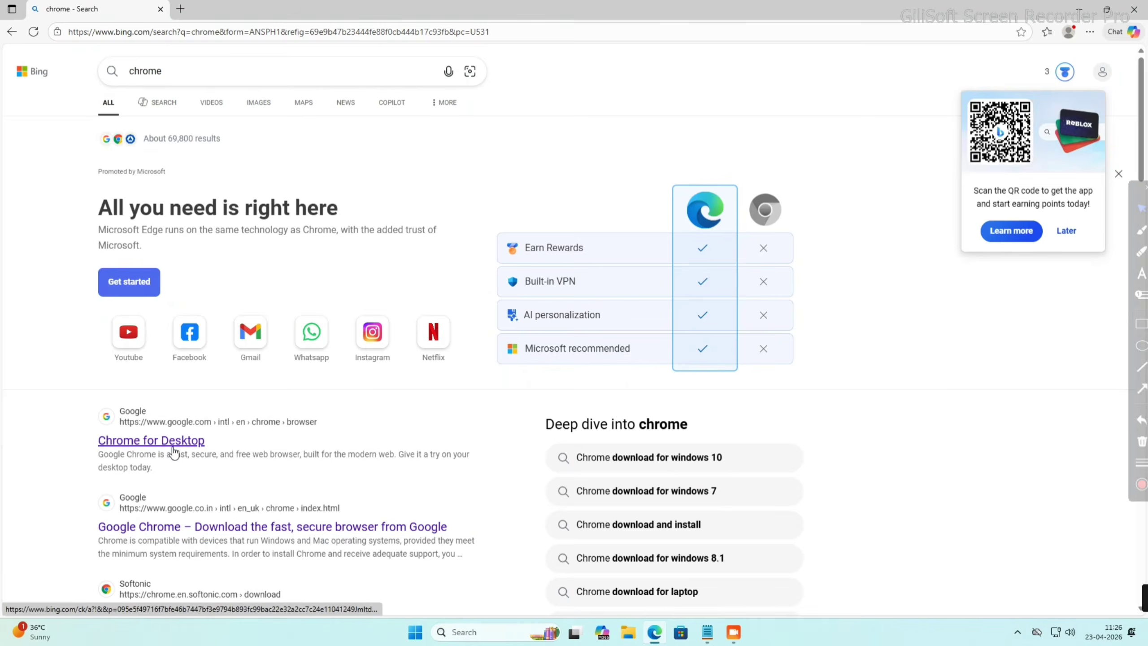
Open Google's Chrome download page from the search results and download the Chrome installer
left_click(242, 528)
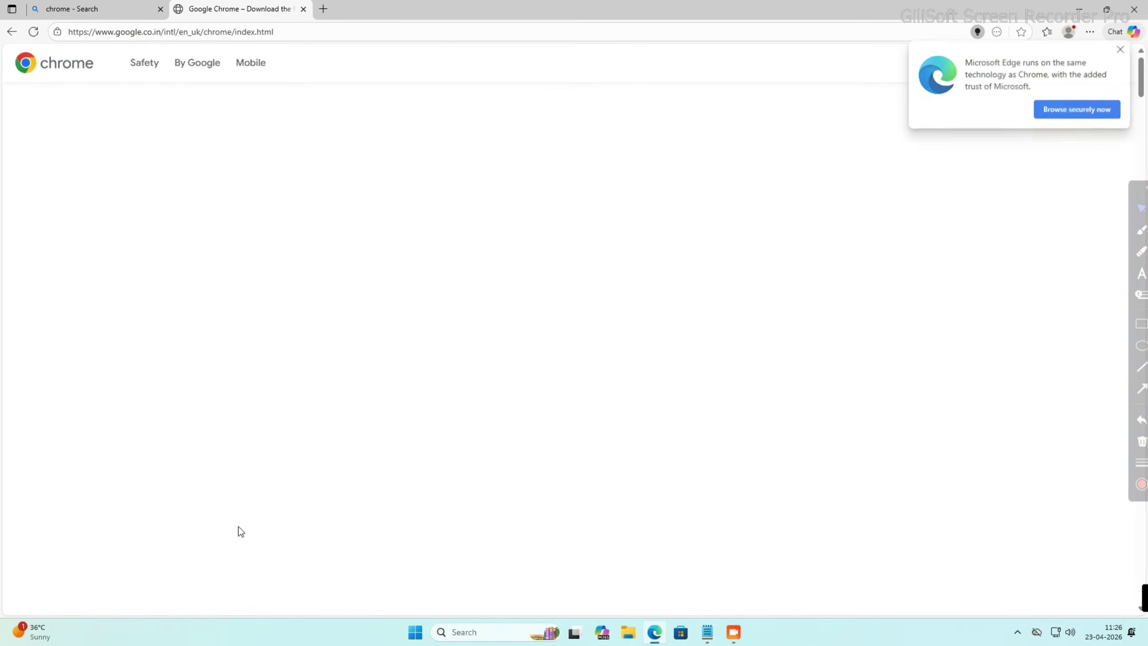
left_click(547, 298)
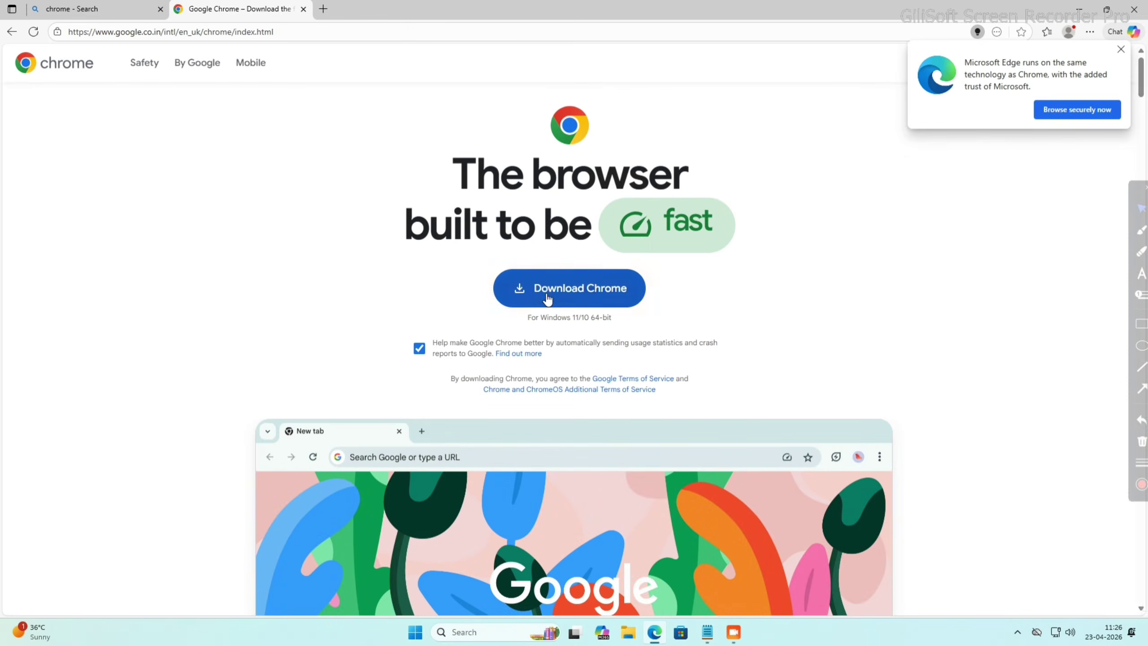
left_click(547, 297)
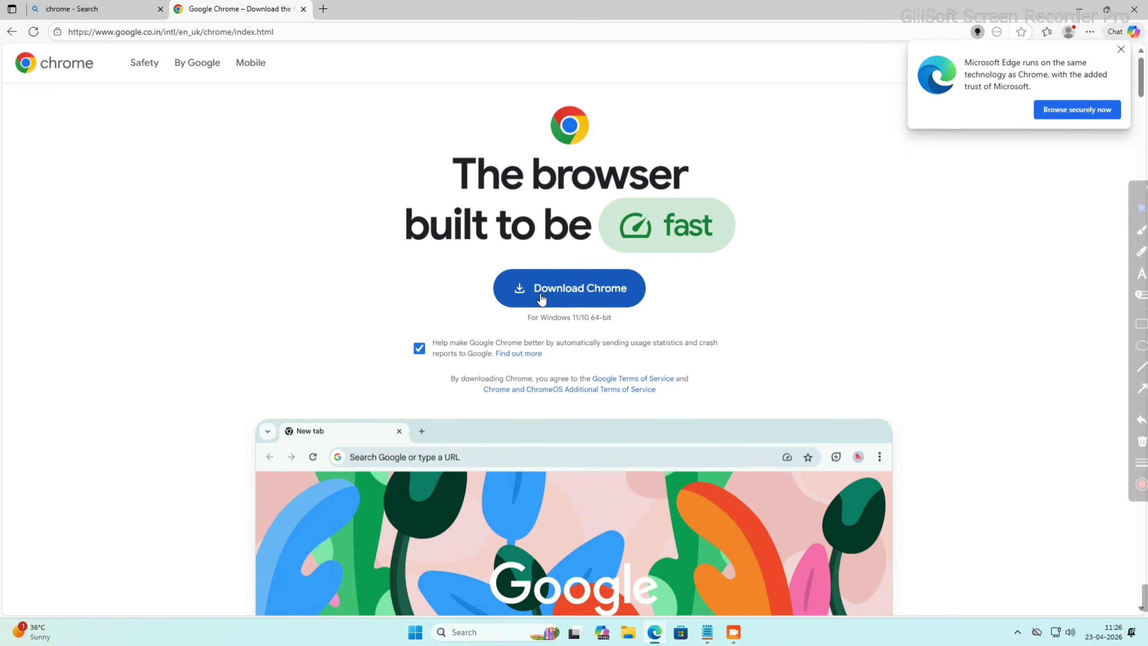
left_click(547, 298)
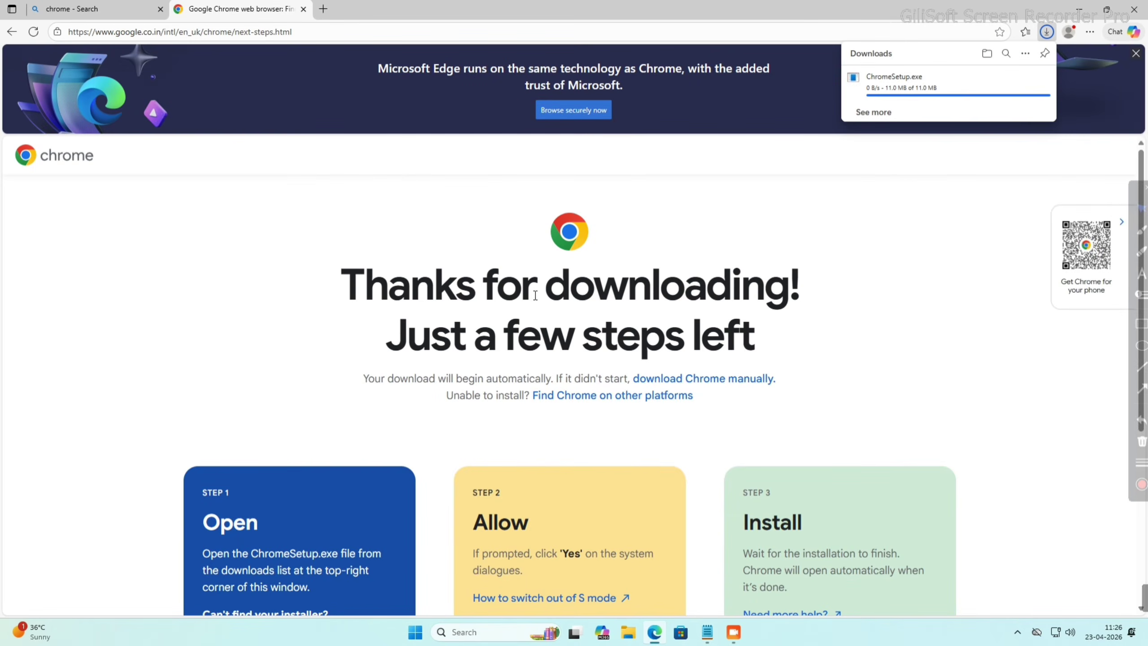
Search the web for "pdf reader" in a new browser tab
left_click(323, 9)
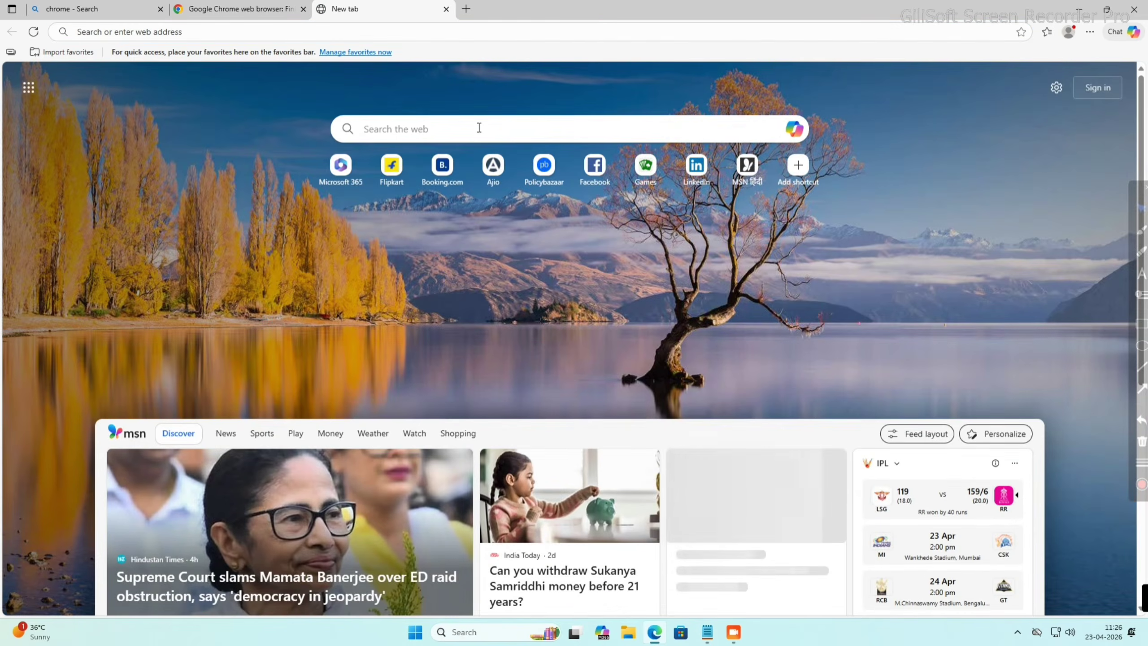
left_click(479, 127)
type("p")
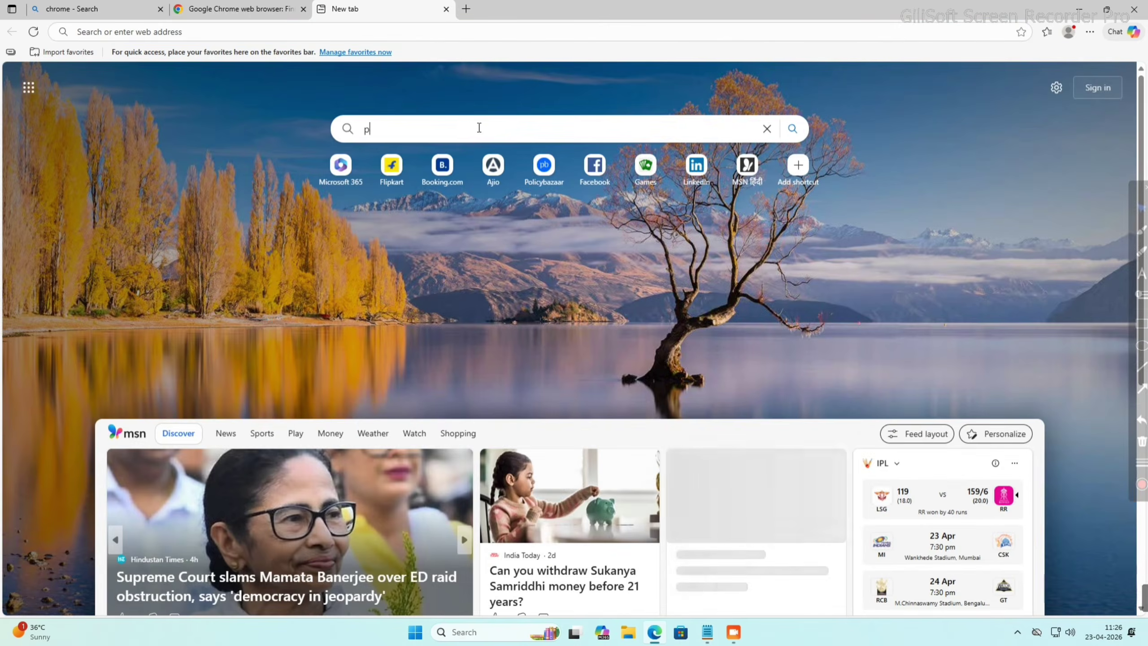
type("df reader")
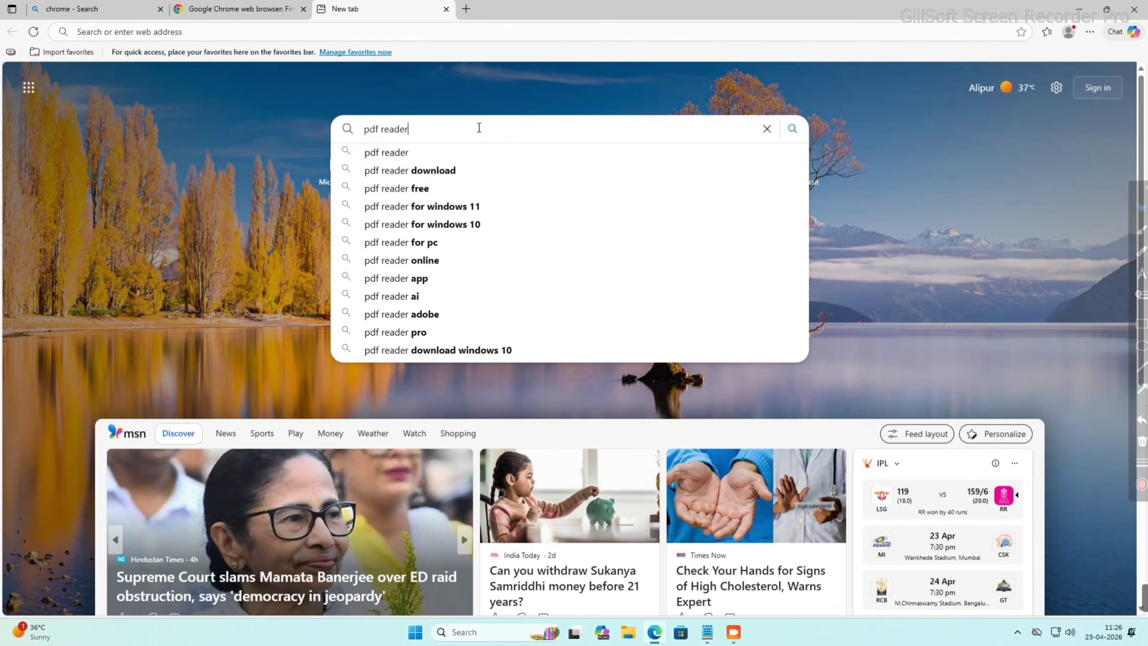
key("Return")
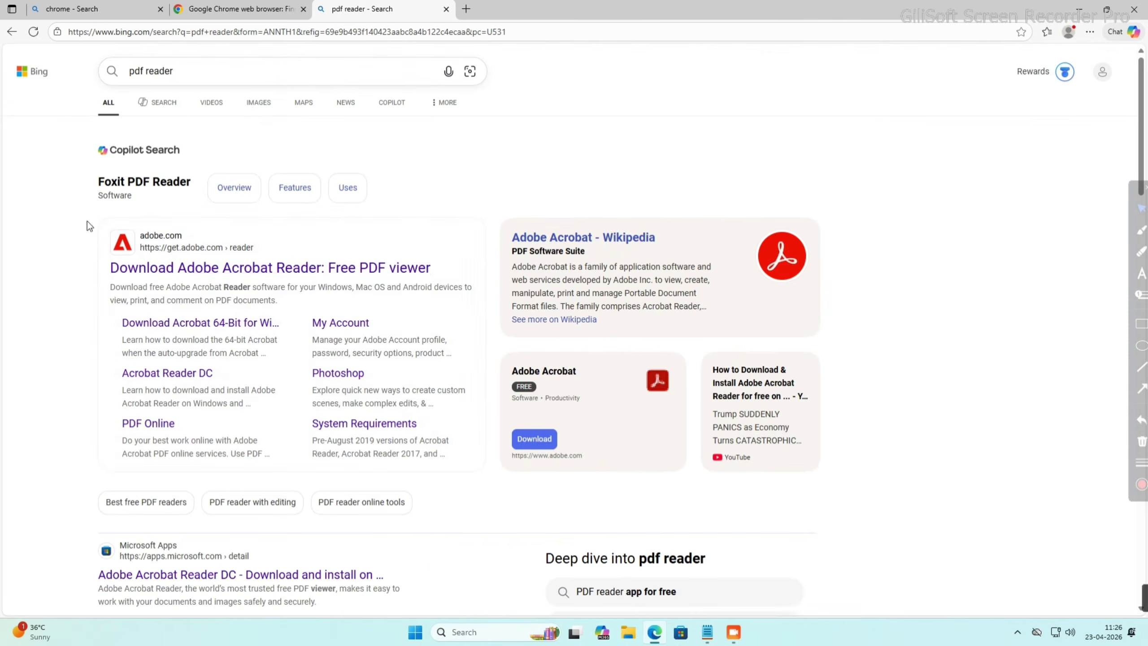
Open Adobe's free PDF viewer page from the results and download the Acrobat Reader installer
left_click(184, 268)
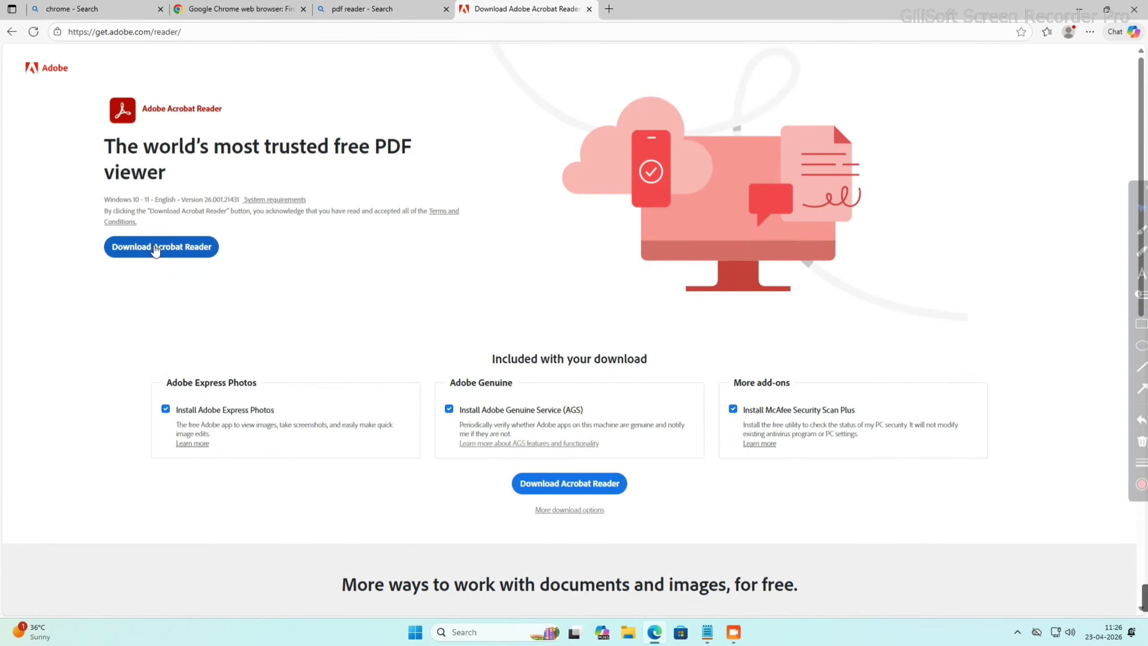
left_click(170, 253)
left_click(152, 249)
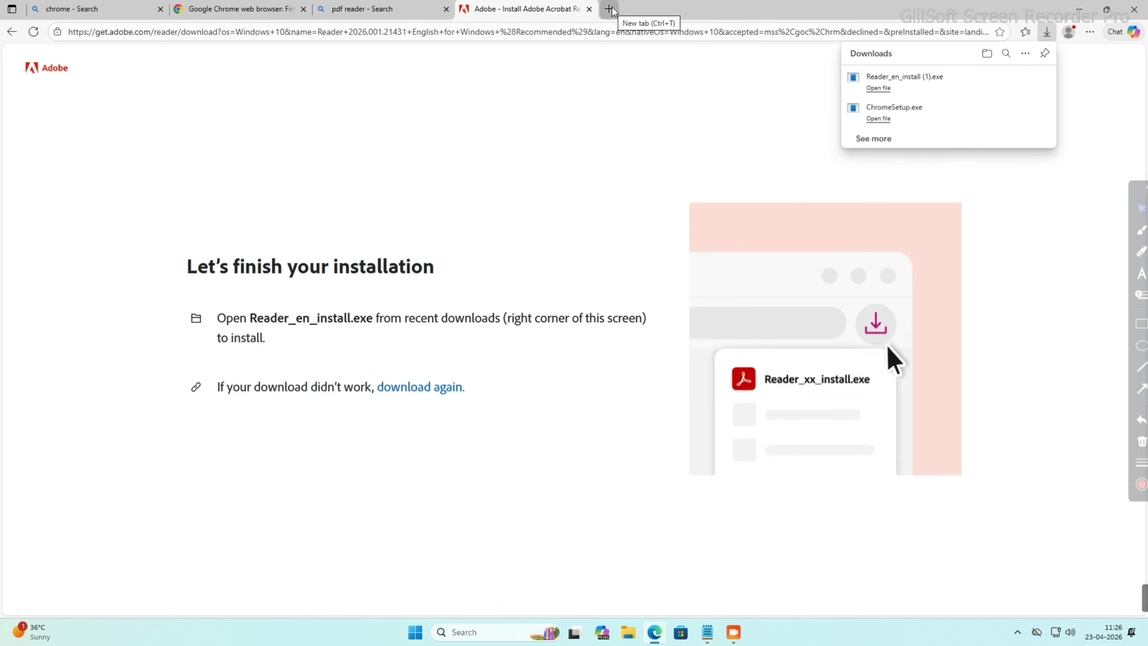
Close the browser pages and switch to the Downloads folder in File Explorer
left_click(589, 9)
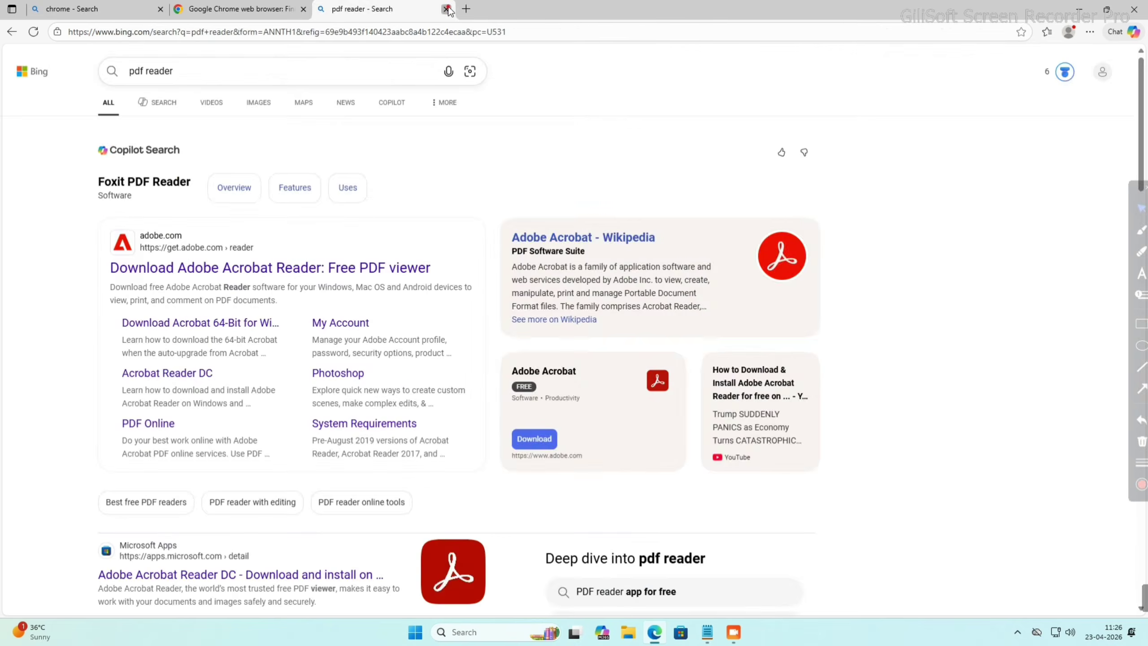
left_click(662, 631)
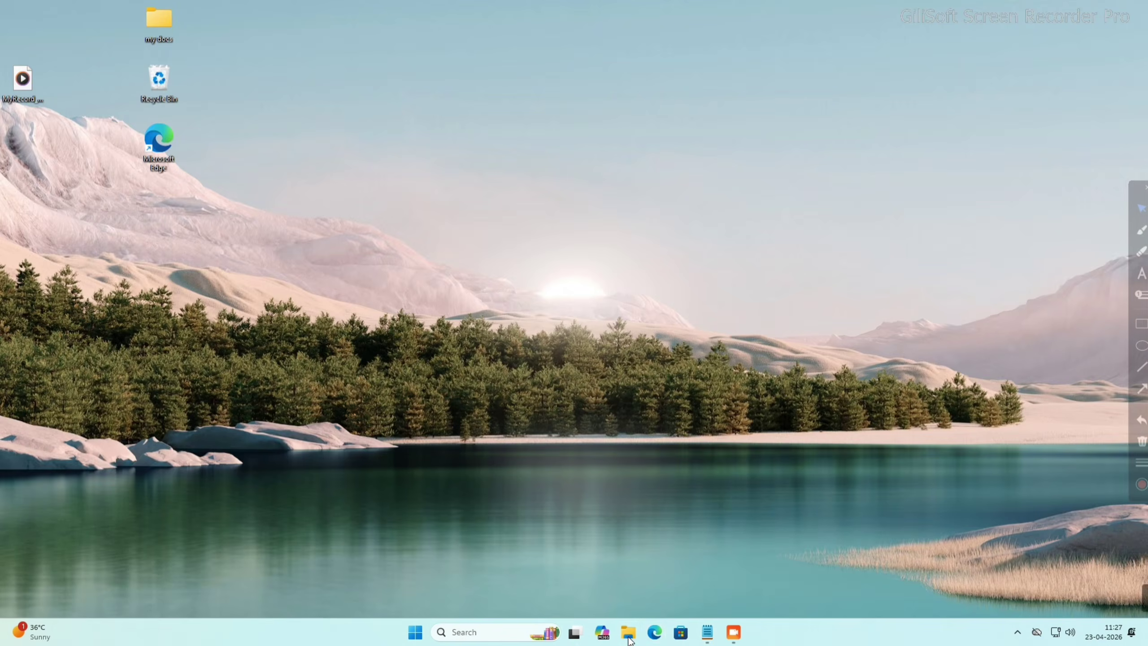
left_click(629, 633)
left_click(725, 208)
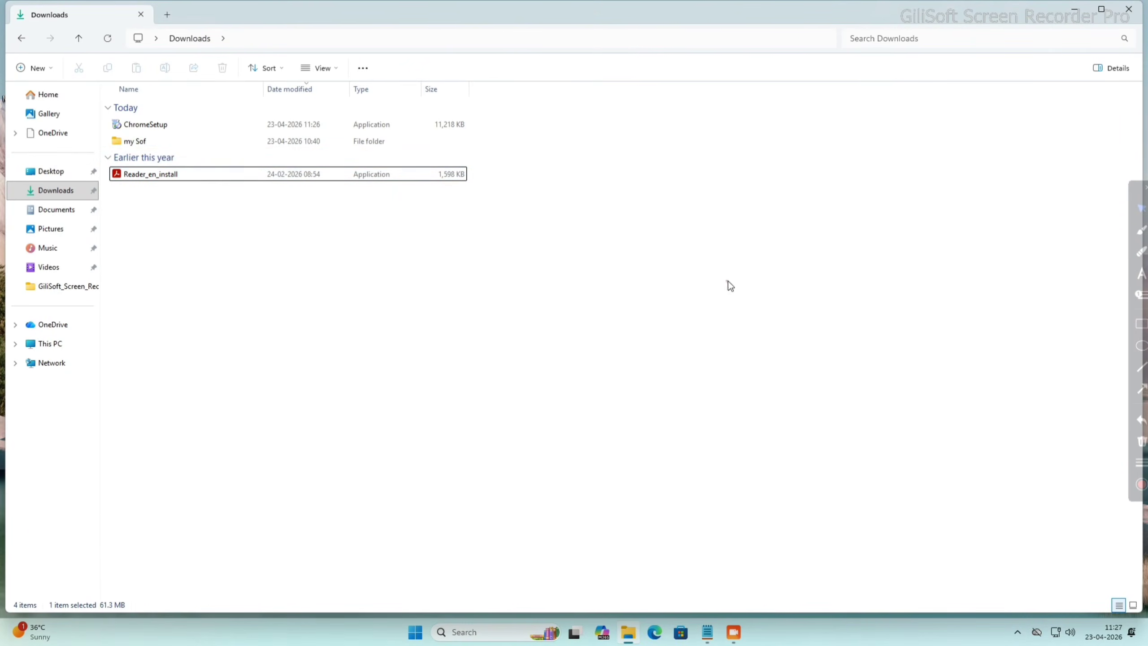
Run the ChromeSetup installer and, once Chrome is installed, the Reader_en_install installer from the Downloads folder
double_click(140, 127)
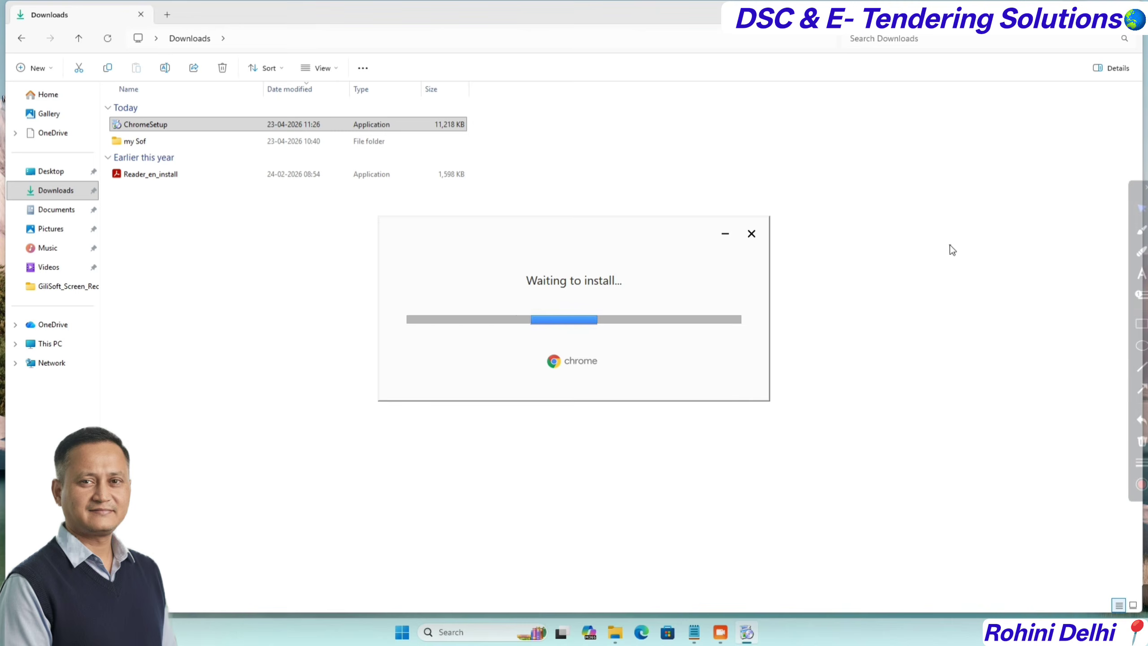
left_click(150, 179)
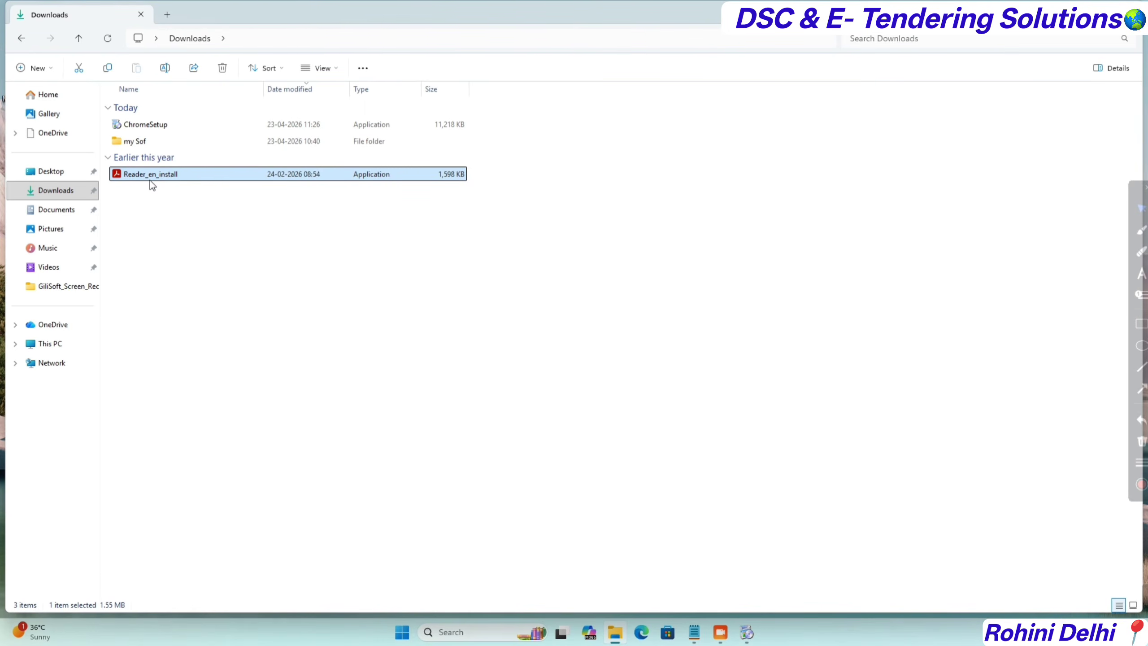
double_click(150, 180)
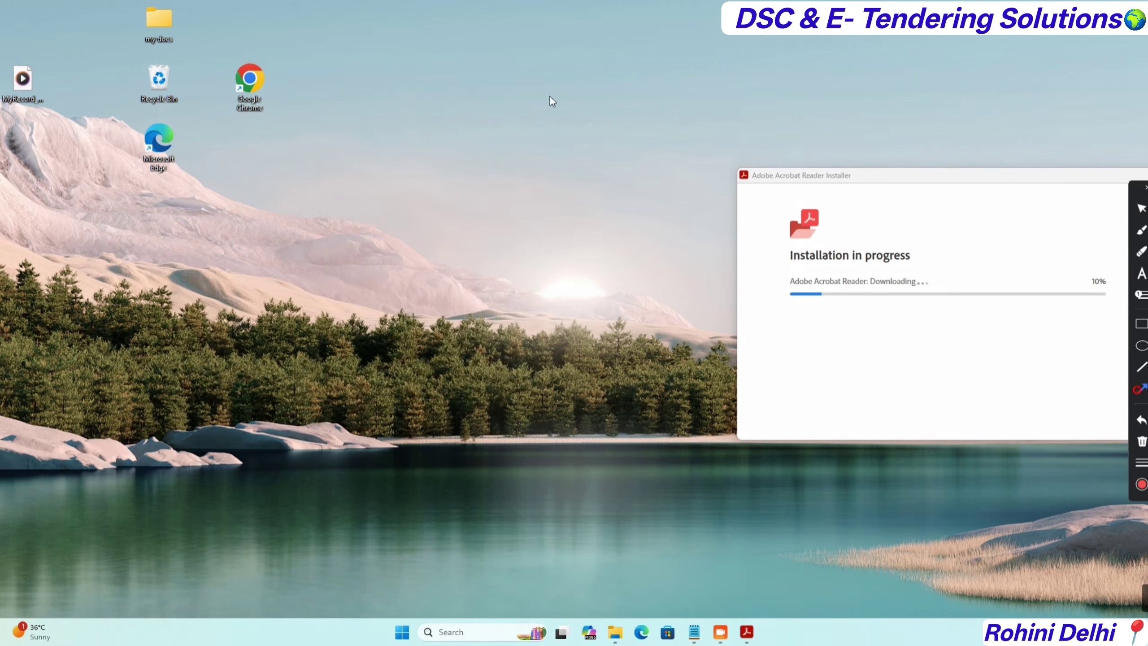
left_click_drag(360, 76, 280, 78)
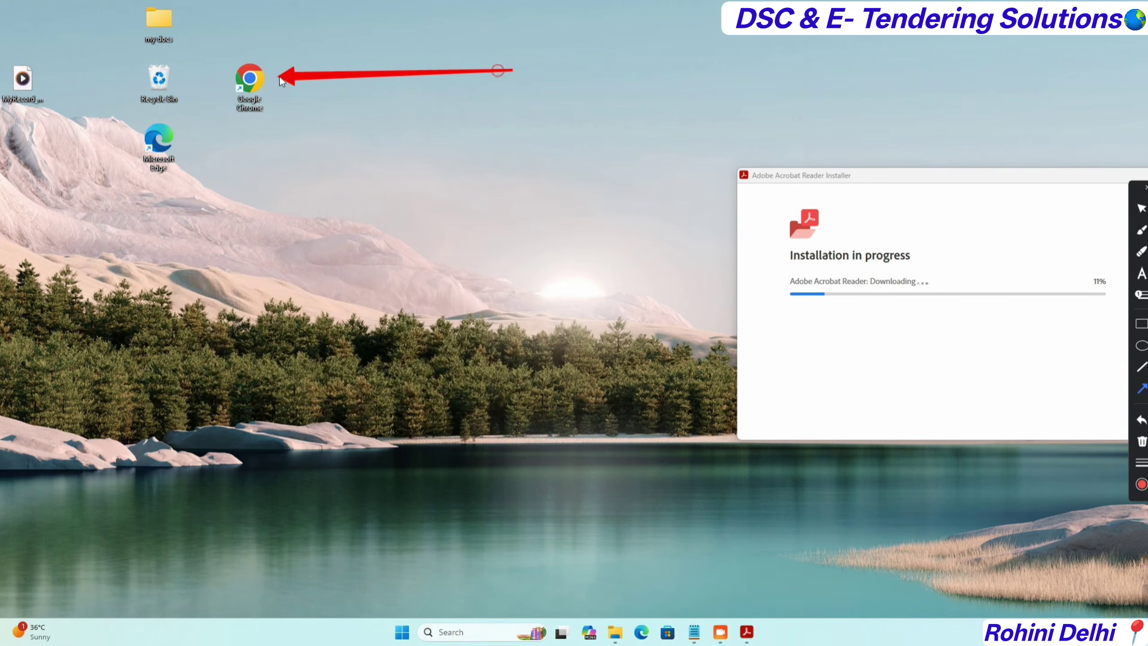
left_click(1142, 441)
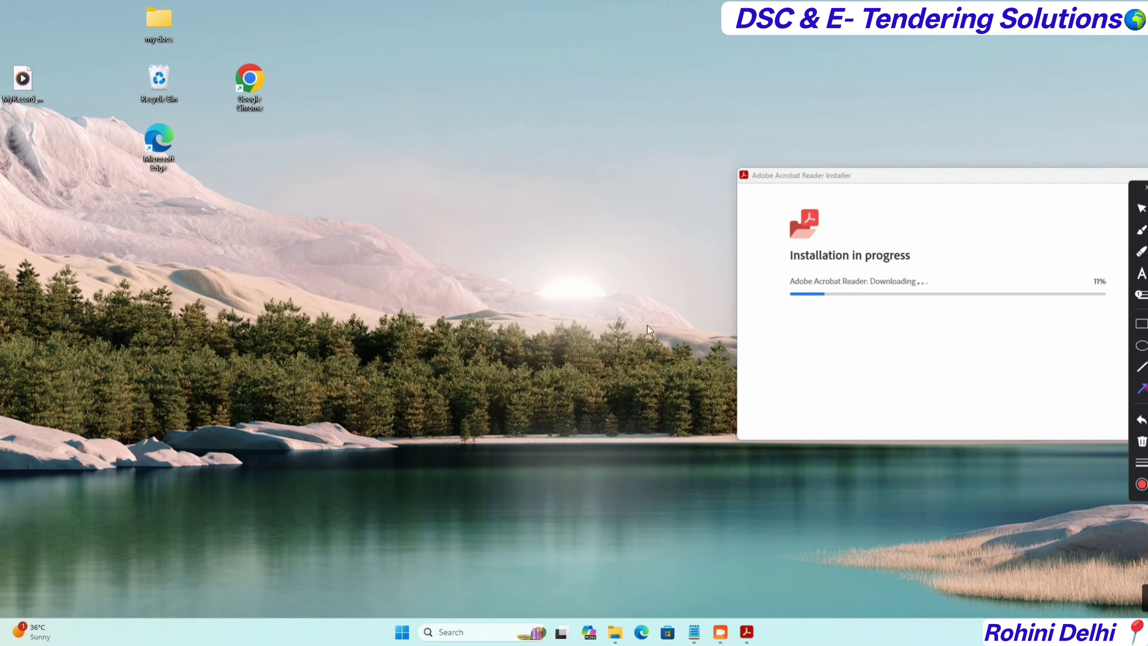
left_click_drag(765, 322, 768, 315)
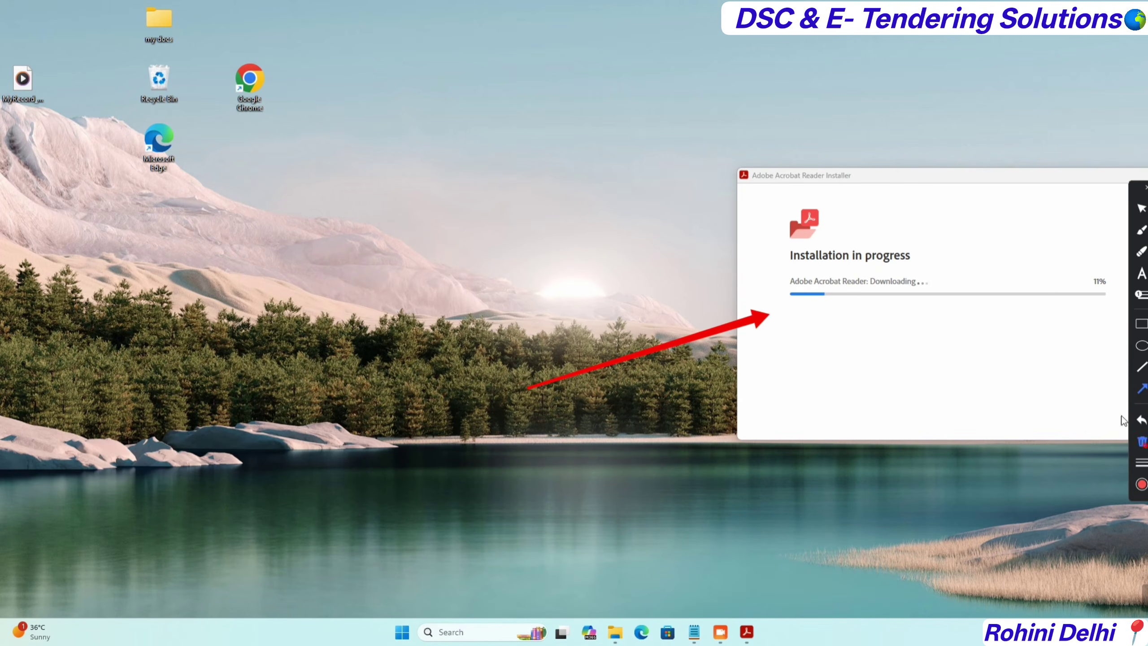
left_click(1141, 442)
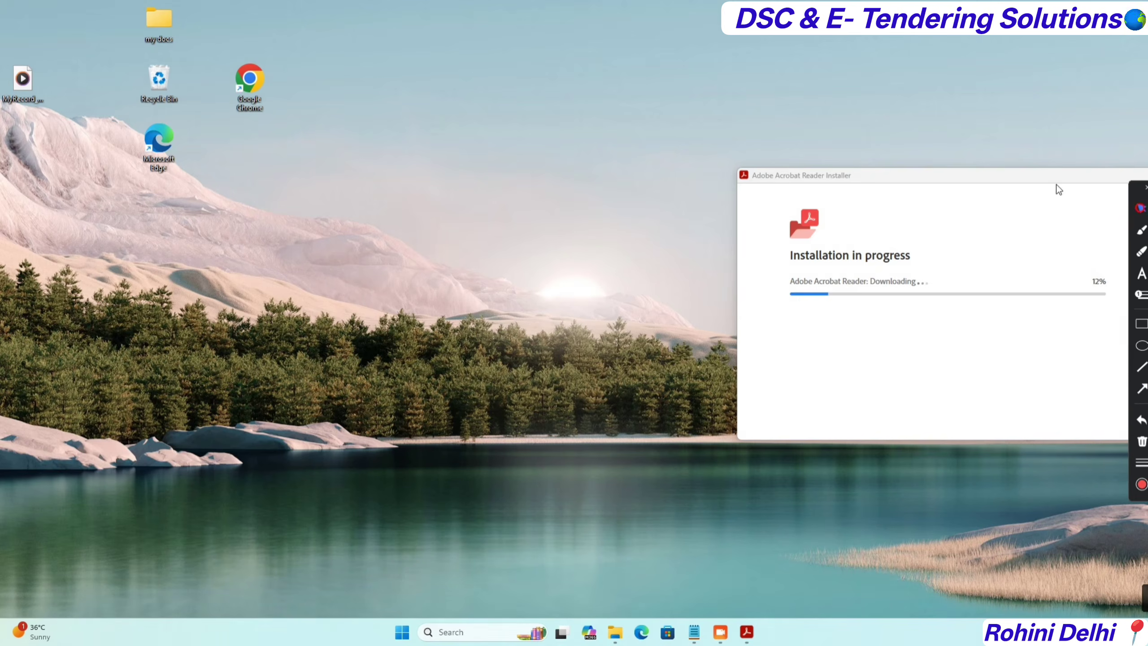
left_click_drag(1051, 180, 926, 175)
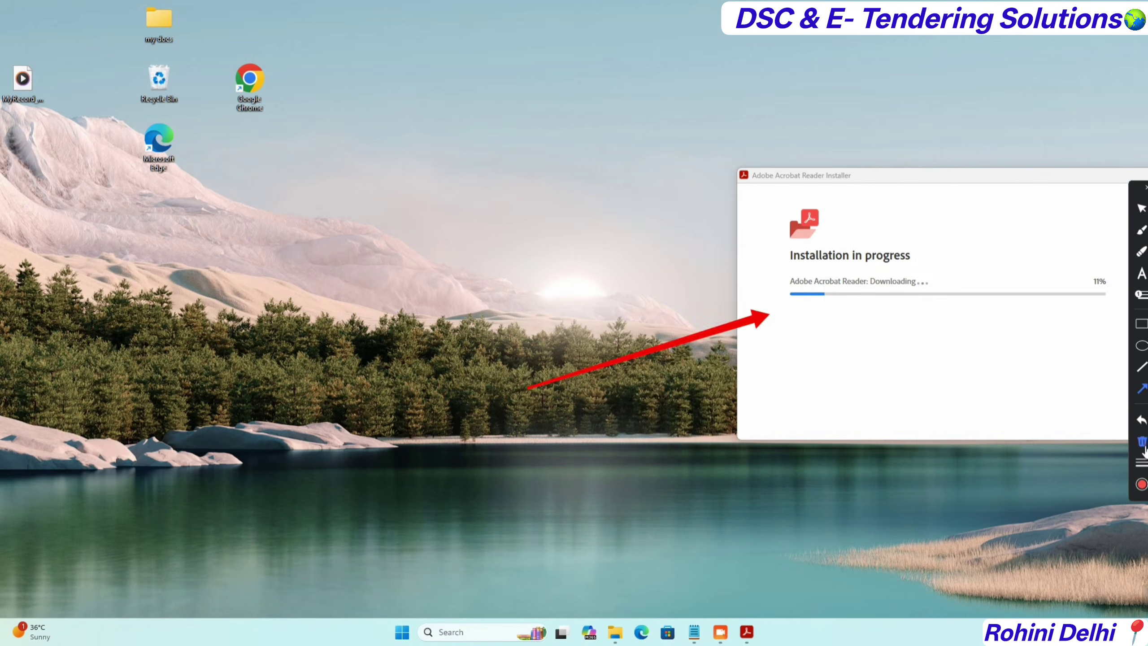
left_click(1142, 442)
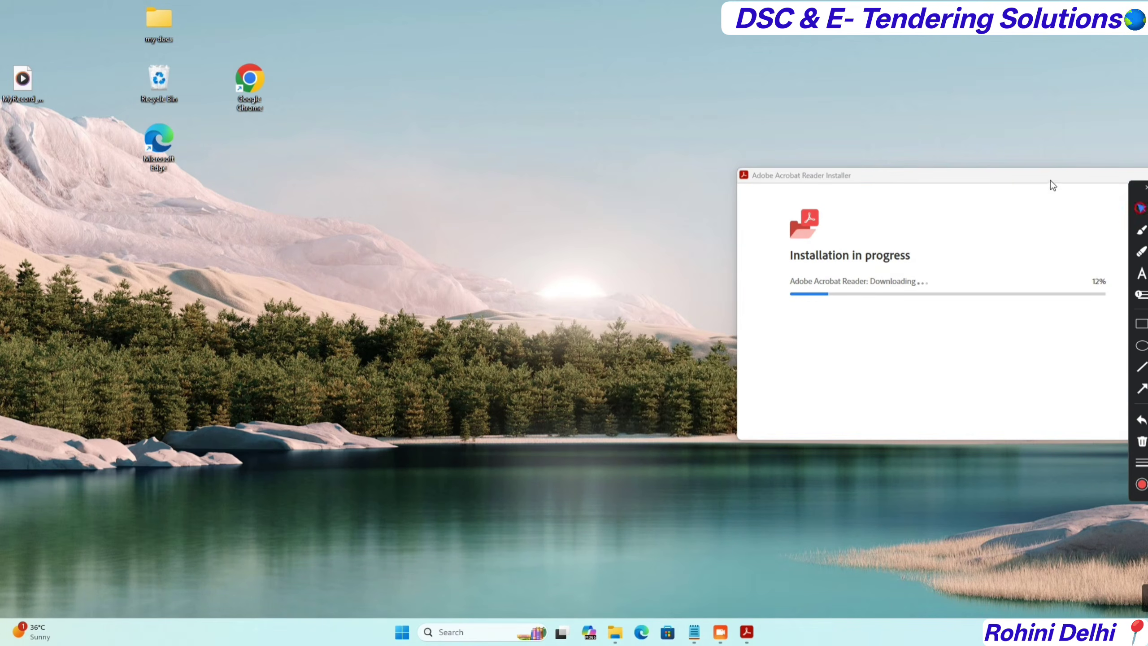
Move the Adobe Acrobat Reader installer window to the middle of the desktop and minimize it
left_click_drag(1050, 179, 922, 177)
left_click_drag(1028, 174, 746, 171)
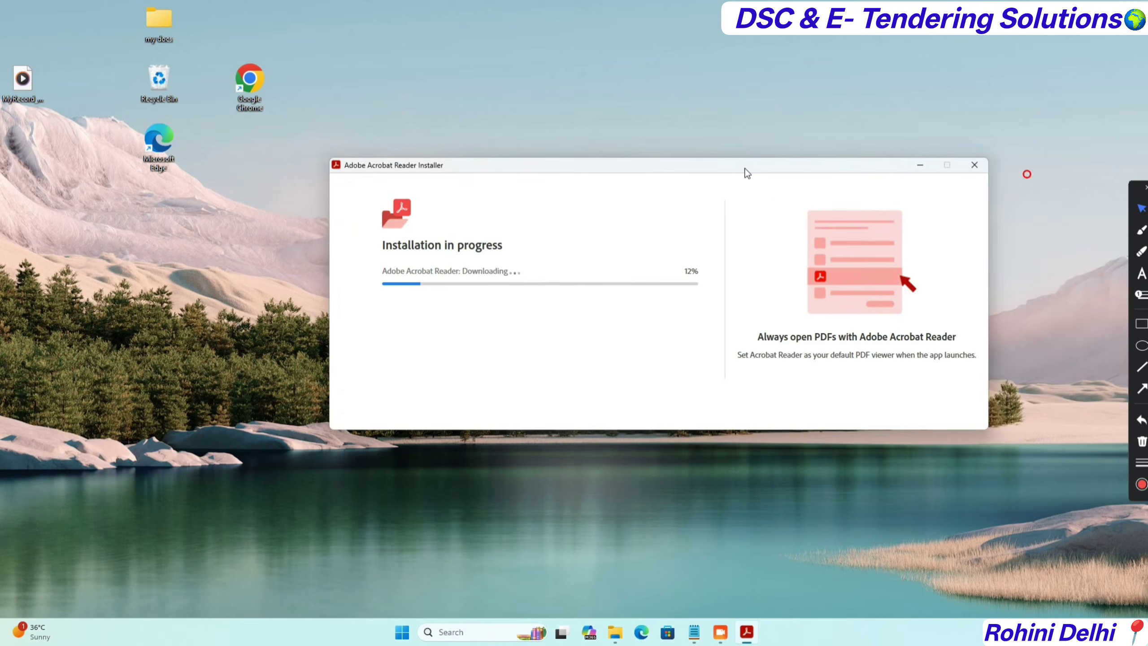
left_click(920, 165)
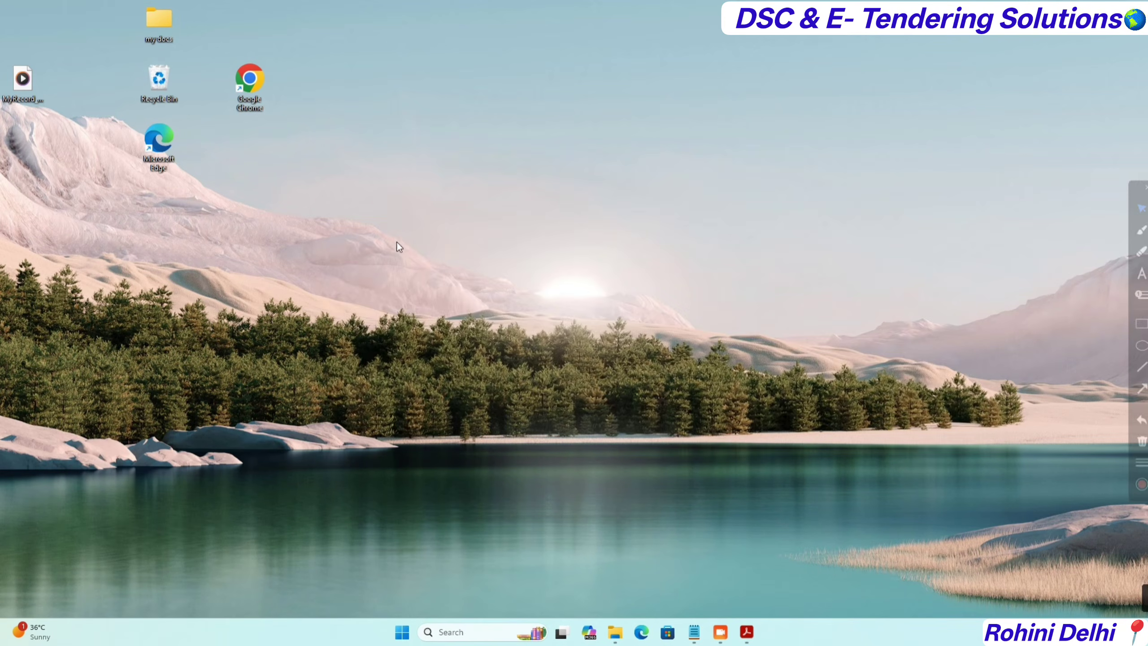
Launch Google Chrome, stay signed out, skip making it the default browser, and maximize its window
double_click(253, 80)
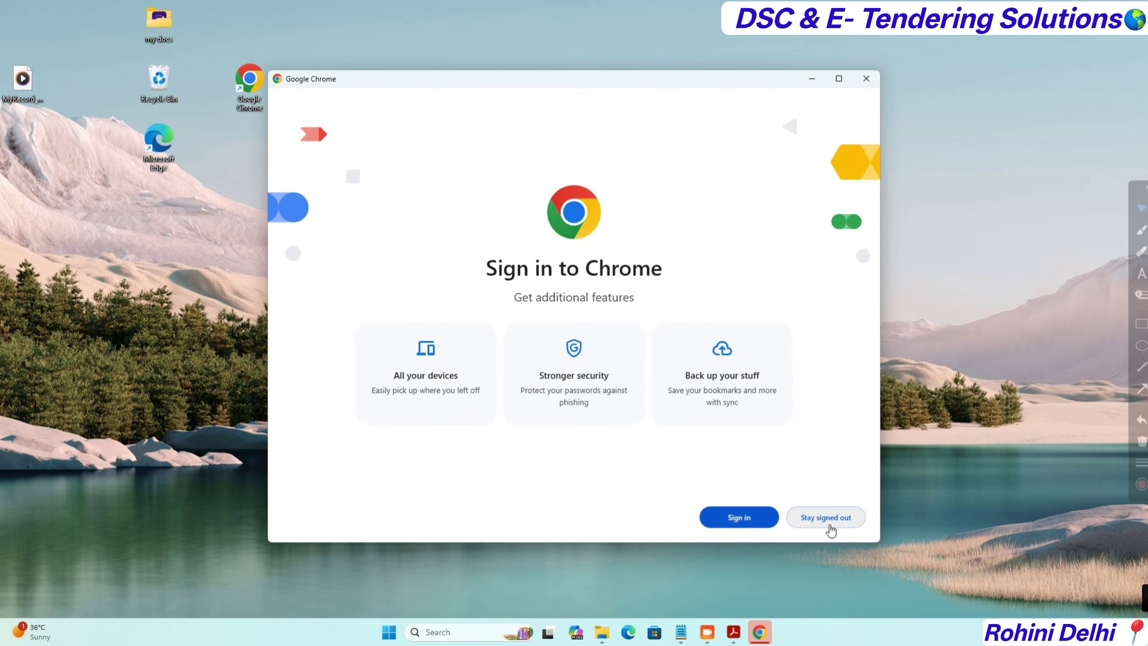
left_click(830, 529)
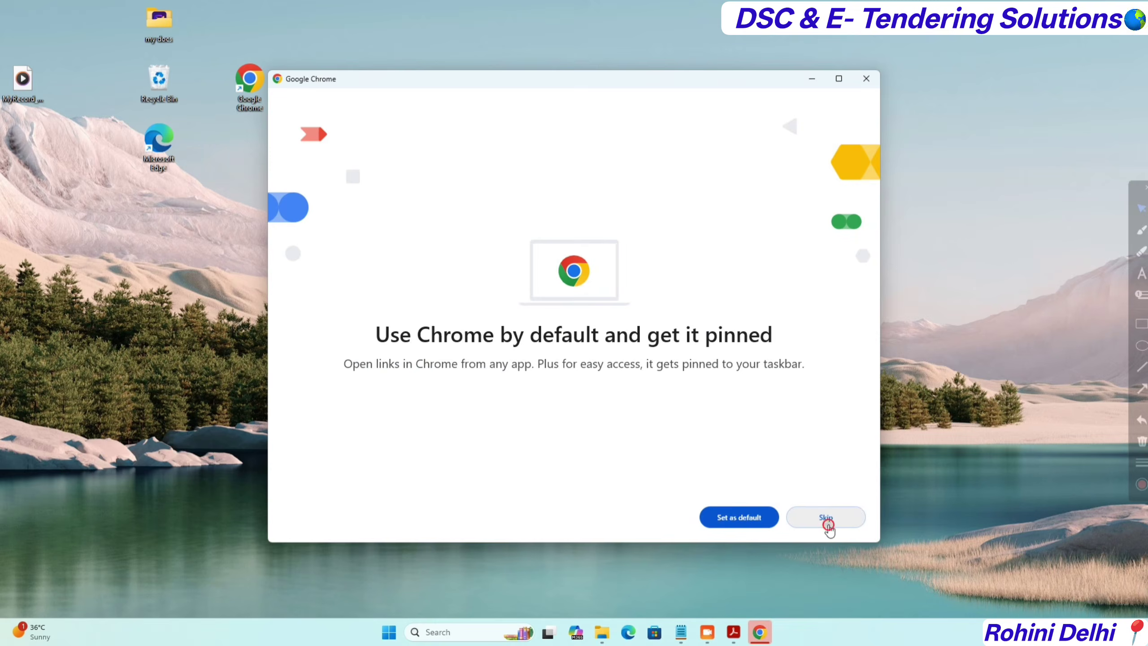
left_click(828, 524)
left_click(522, 17)
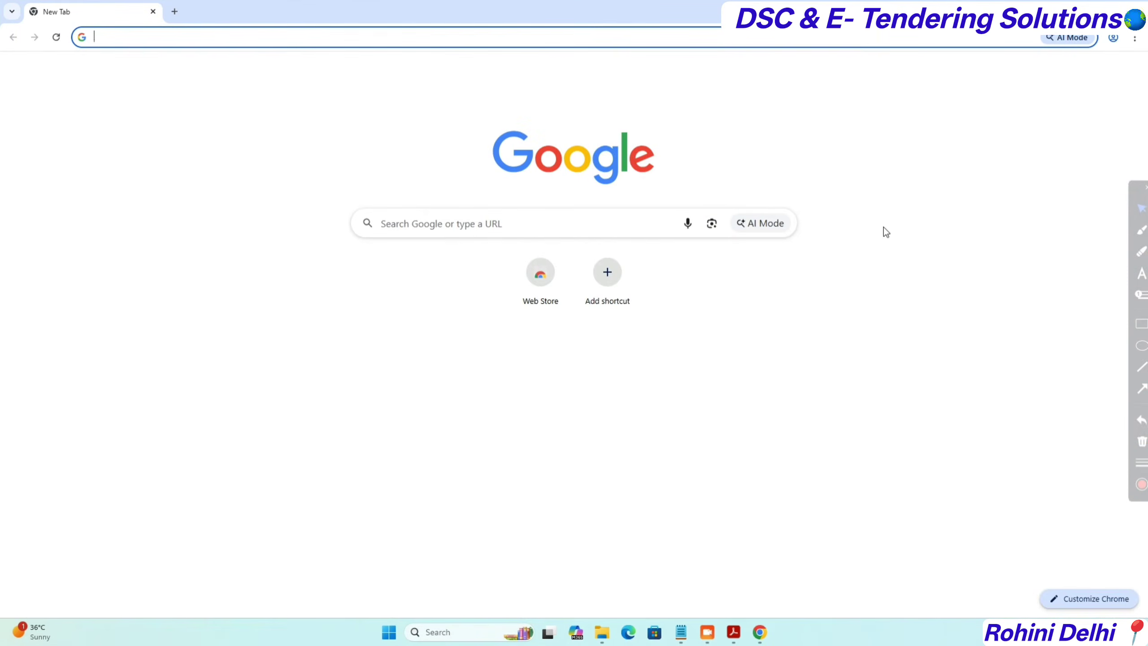
Zoom Chrome's new tab page to 150% and minimize the browser
key("ctrl+plus")
key("ctrl+plus")
key("ctrl+plus")
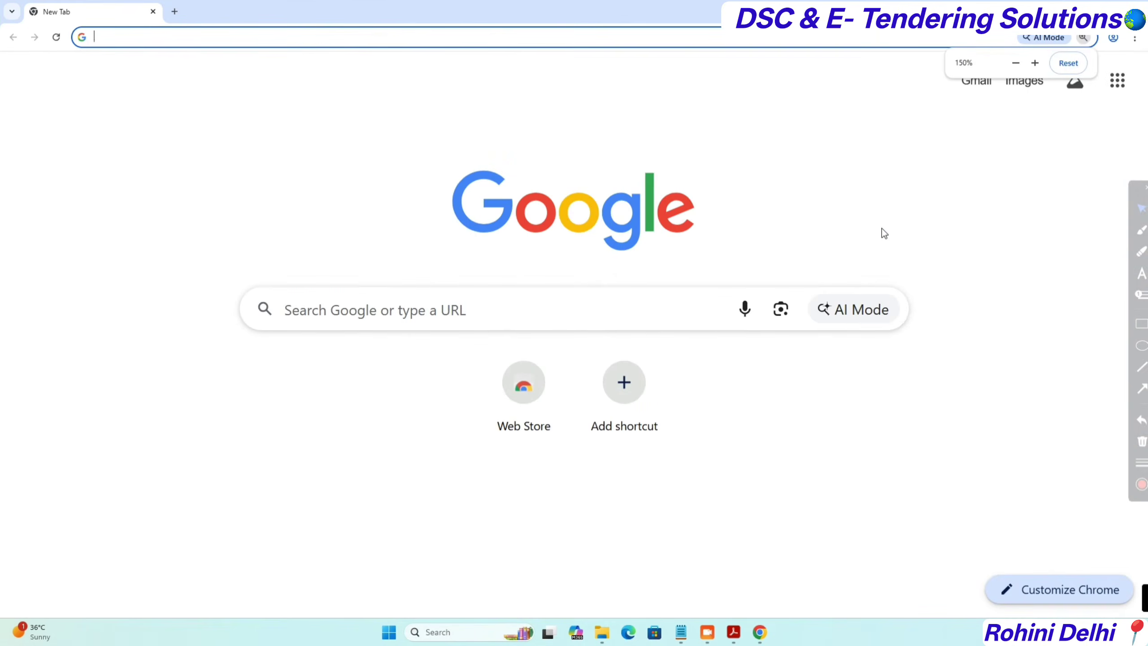
left_click(881, 228)
left_click(1079, 10)
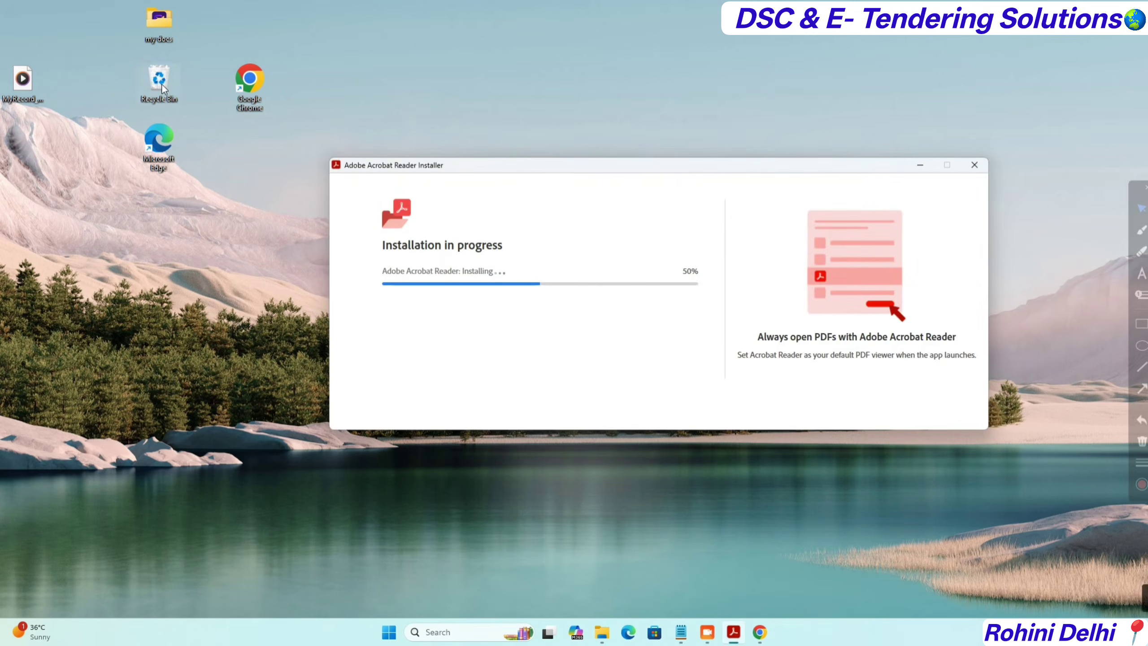
Open This PC in File Explorer to get to the token's drive
left_click(606, 634)
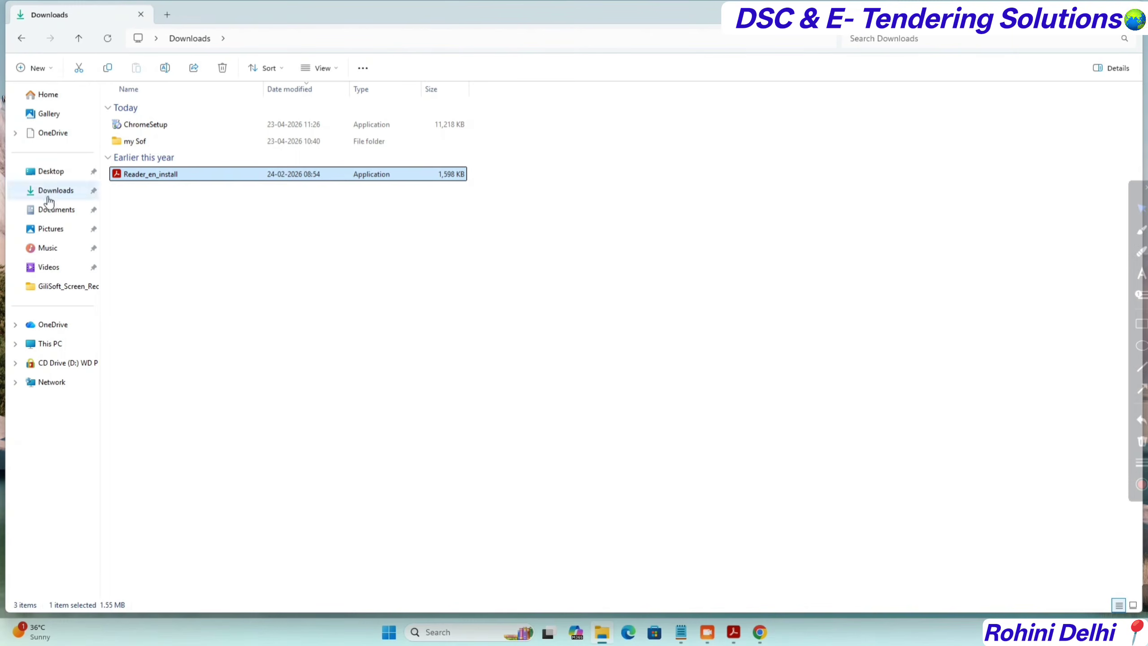
left_click(50, 344)
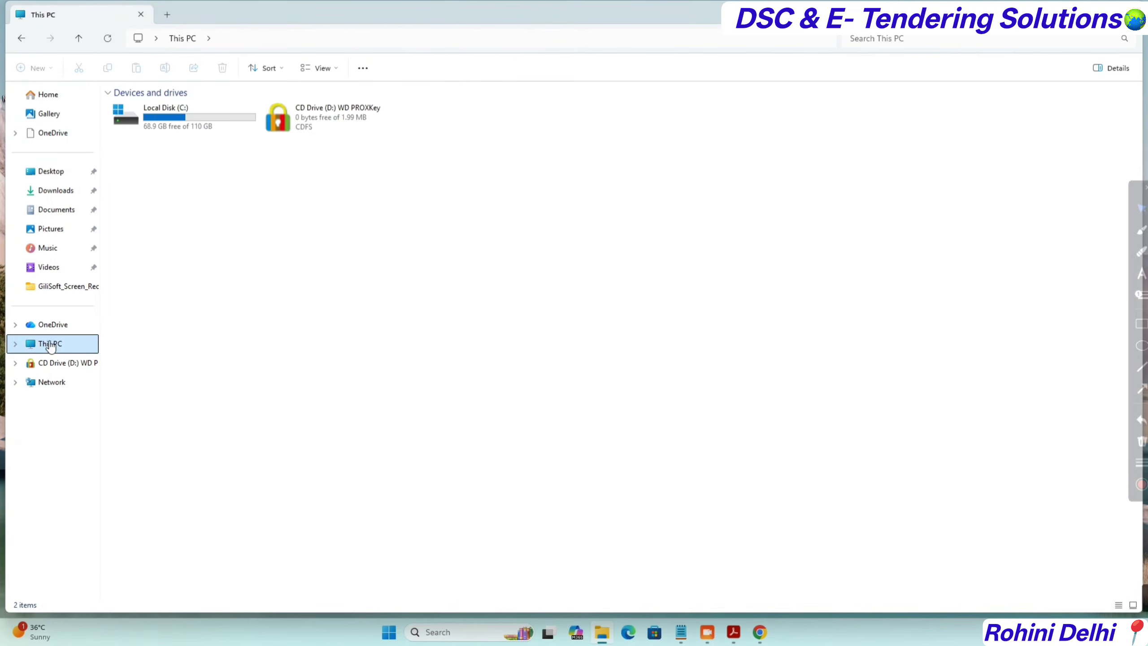
Draw a red arrow pointing at CD Drive (D:) WD PROXKey and clear the annotation
left_click(1142, 393)
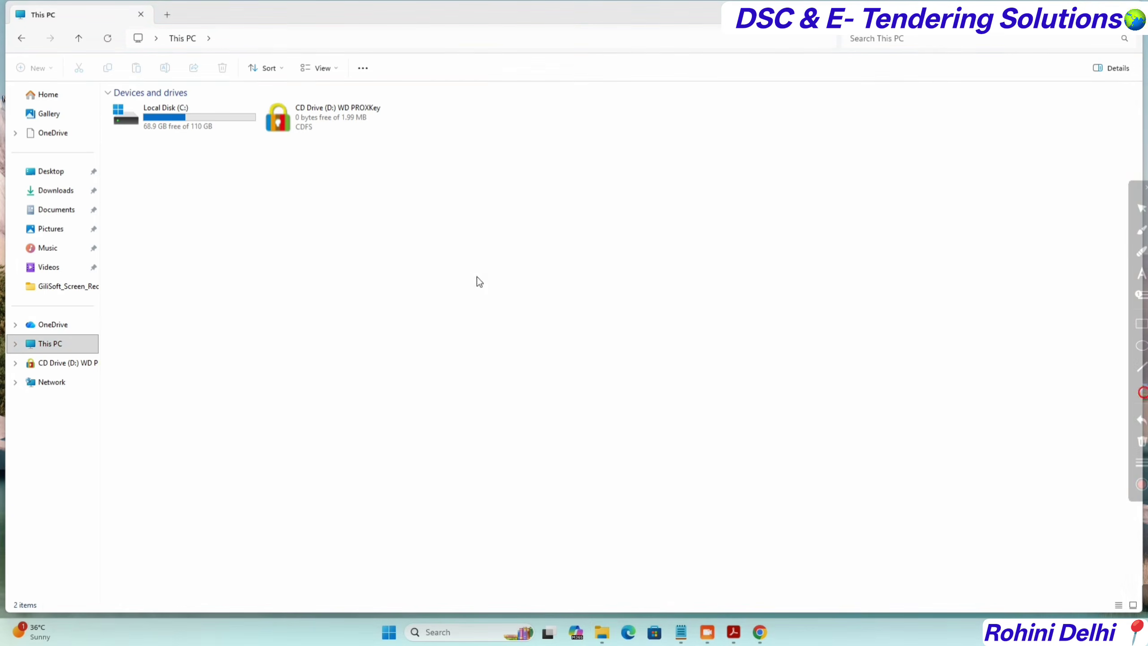
left_click_drag(479, 281, 333, 151)
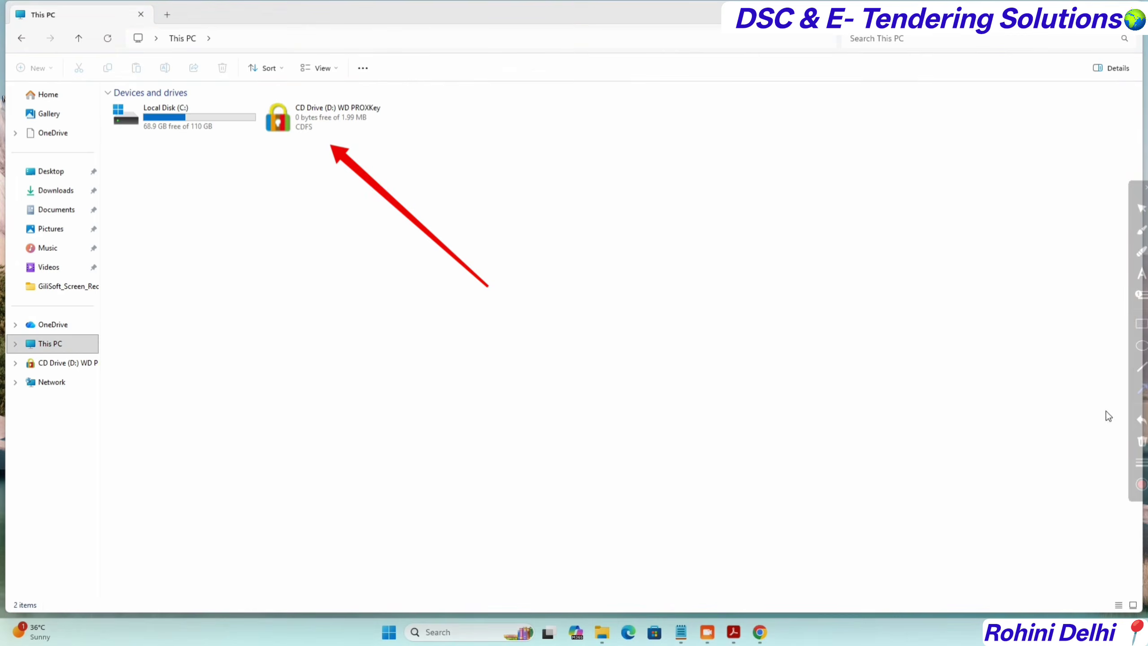
left_click(1141, 442)
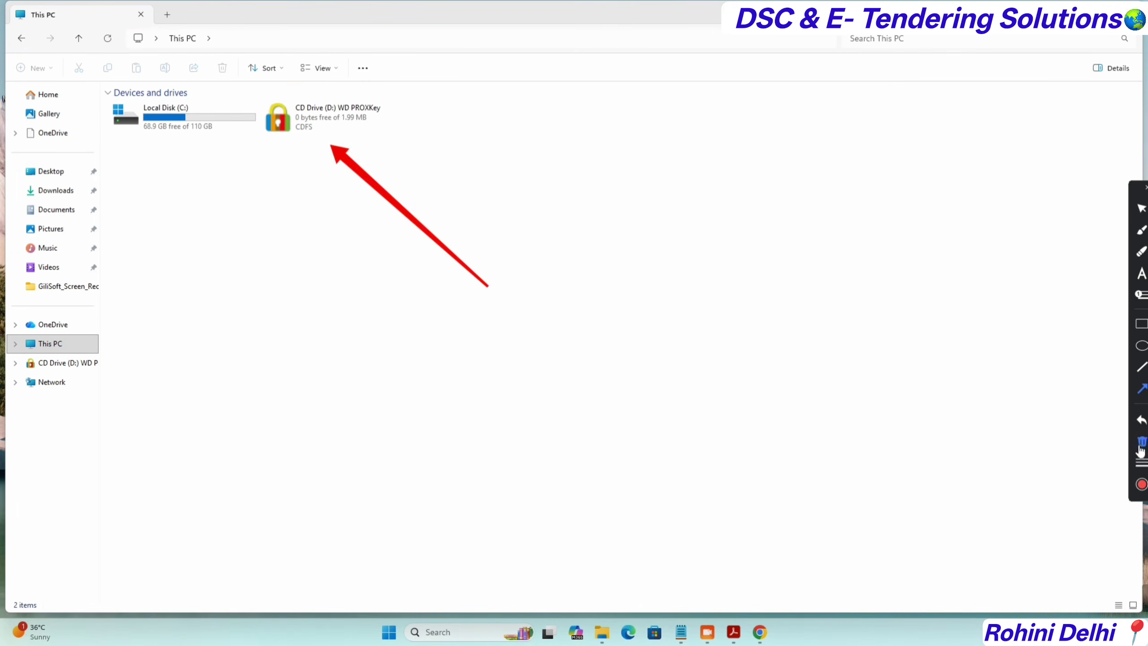
left_click(1140, 445)
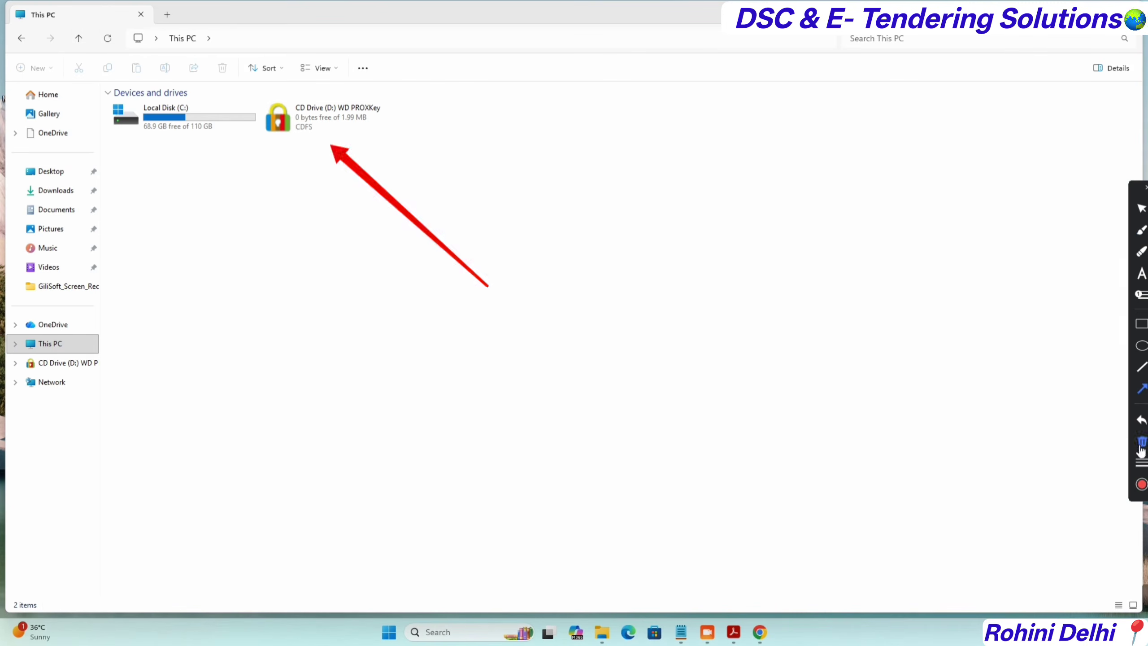
left_click(1141, 445)
left_click(1141, 445)
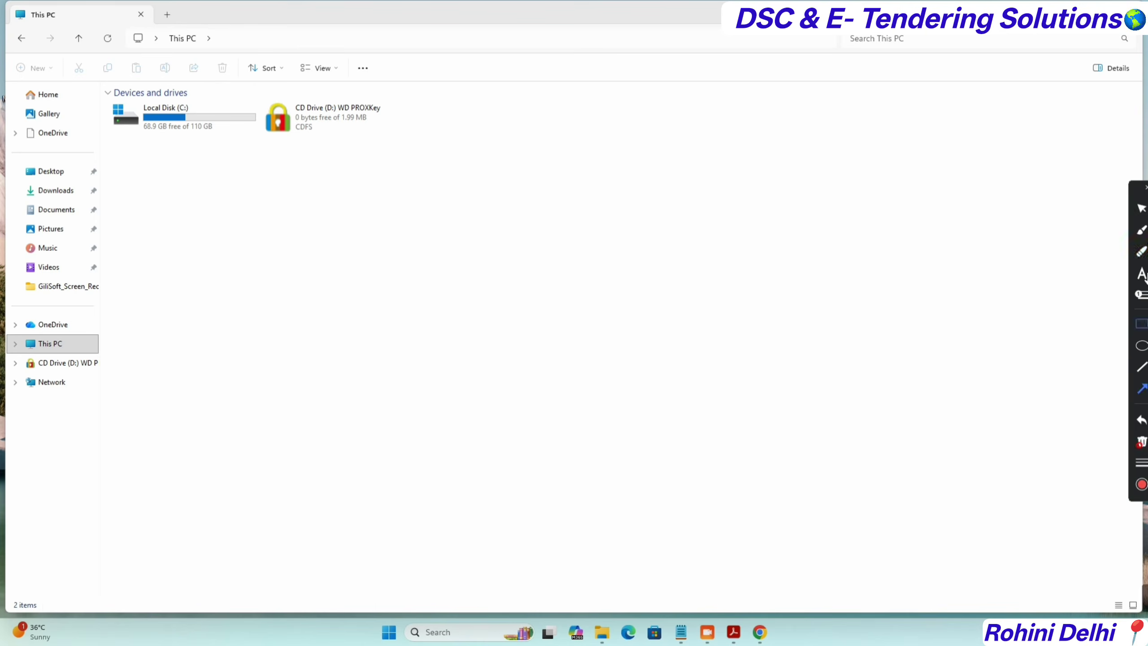
Launch the ProxKey Token Tool installer from CD Drive (D:) WD PROXKey and minimize the Adobe Acrobat Reader installer
left_click(343, 111)
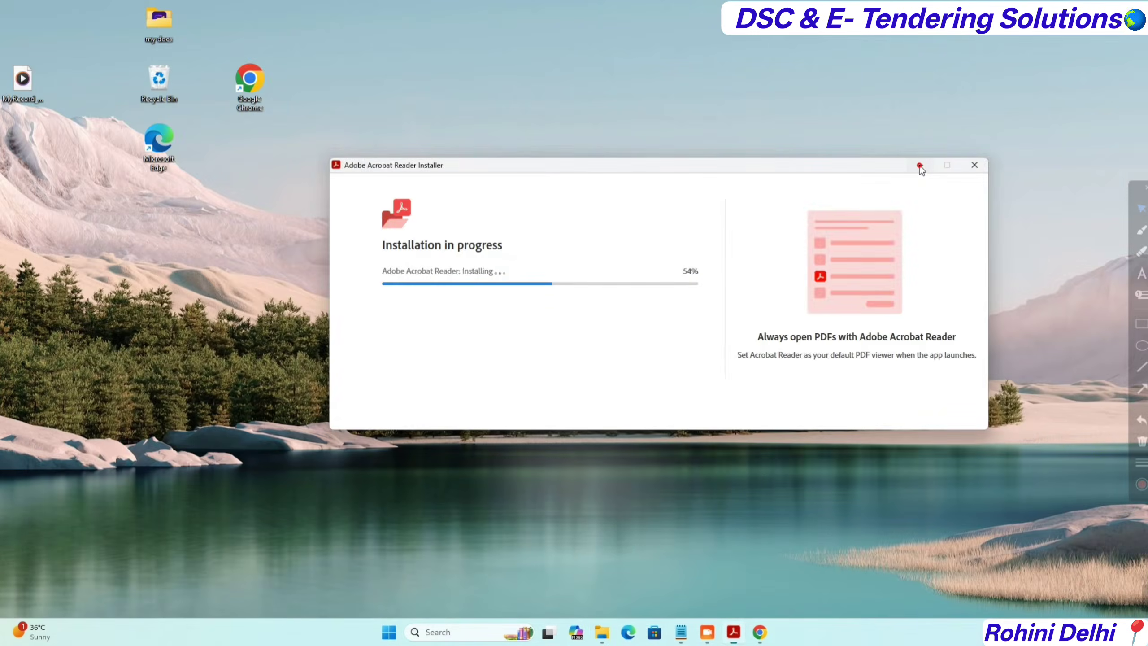
left_click(920, 165)
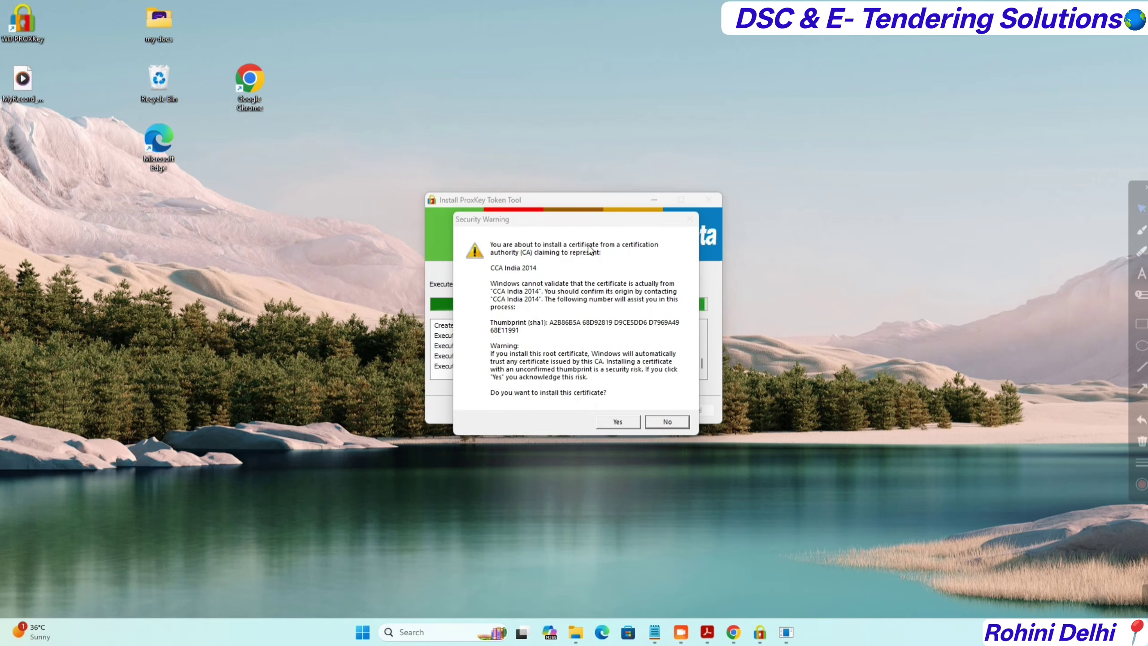
Accept the root certificate security warnings, including CCA India 2014 and CCA India 2015 SPL, and finish the ProxKey Token Tool installation
left_click_drag(584, 225, 888, 268)
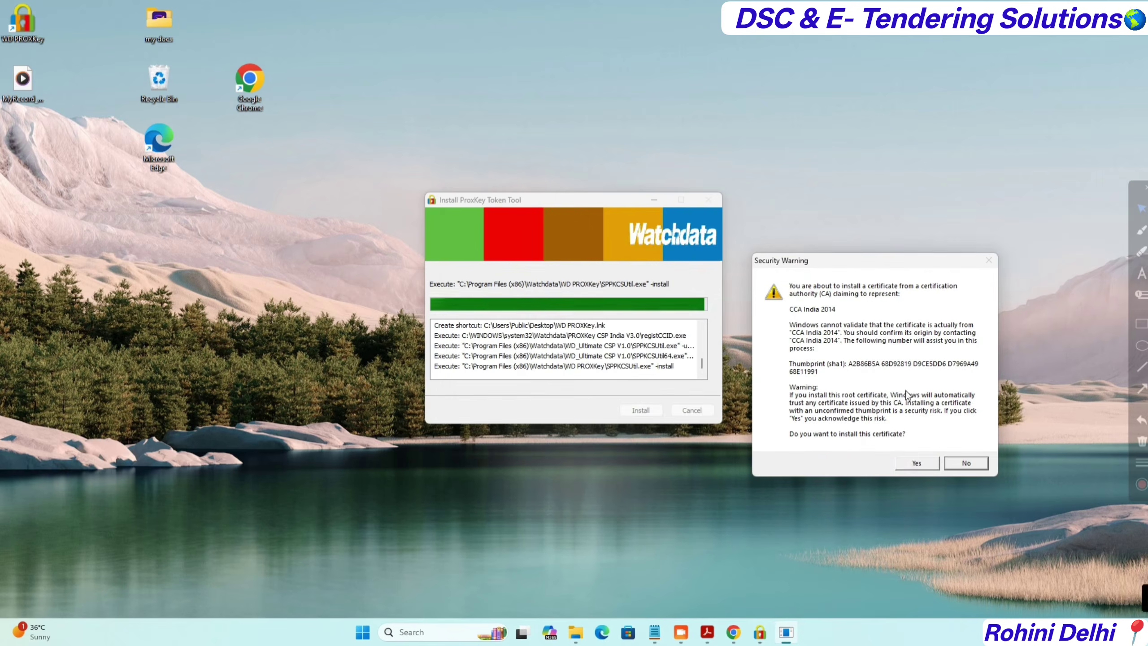
left_click(917, 463)
left_click_drag(650, 230, 921, 237)
left_click(888, 431)
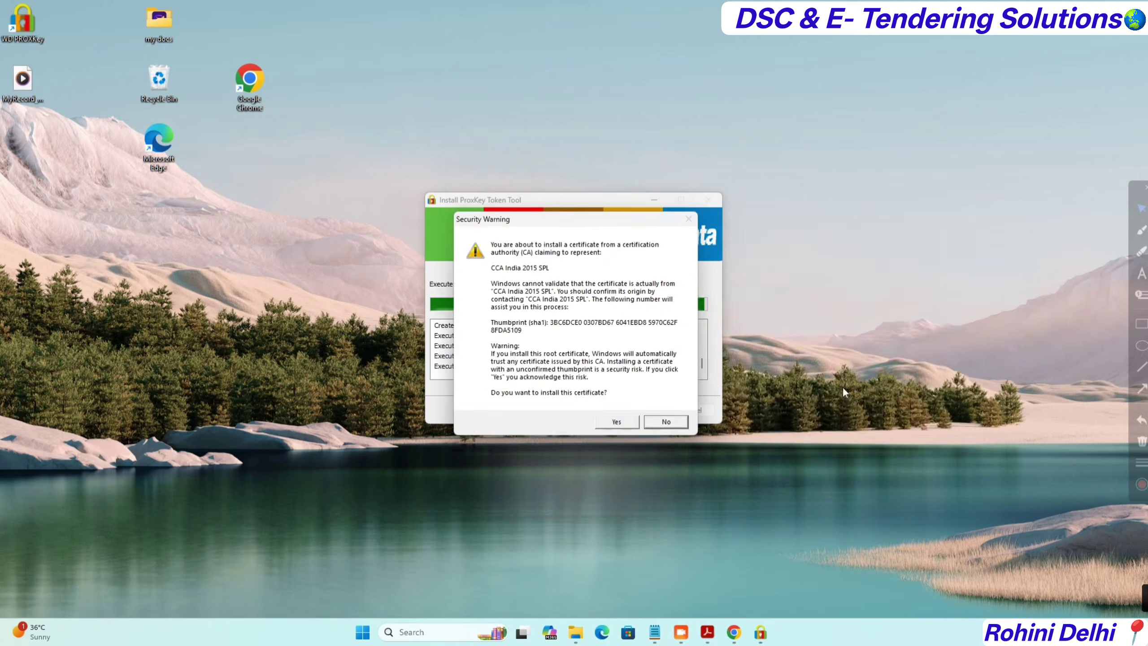
left_click_drag(606, 217, 834, 225)
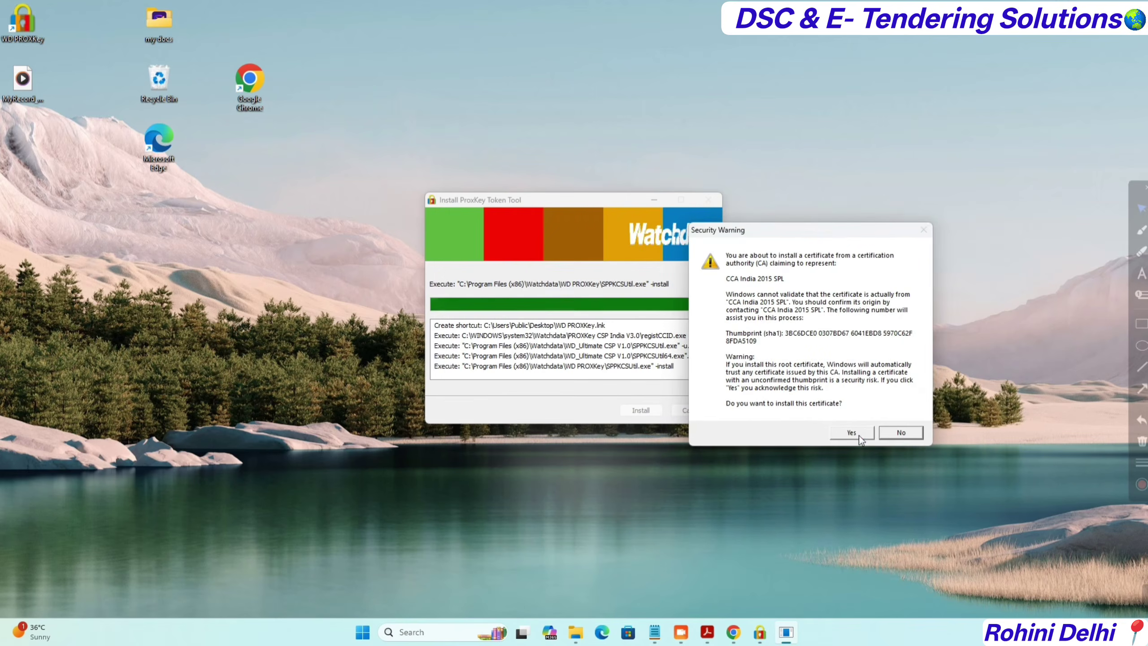
left_click(859, 435)
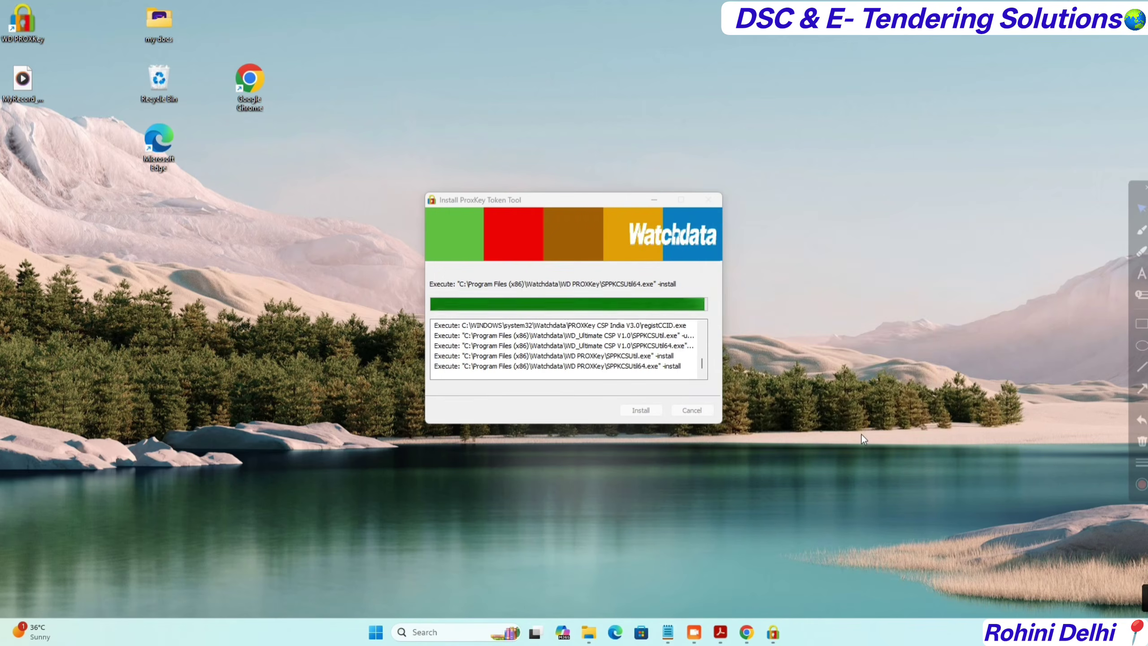
left_click(860, 437)
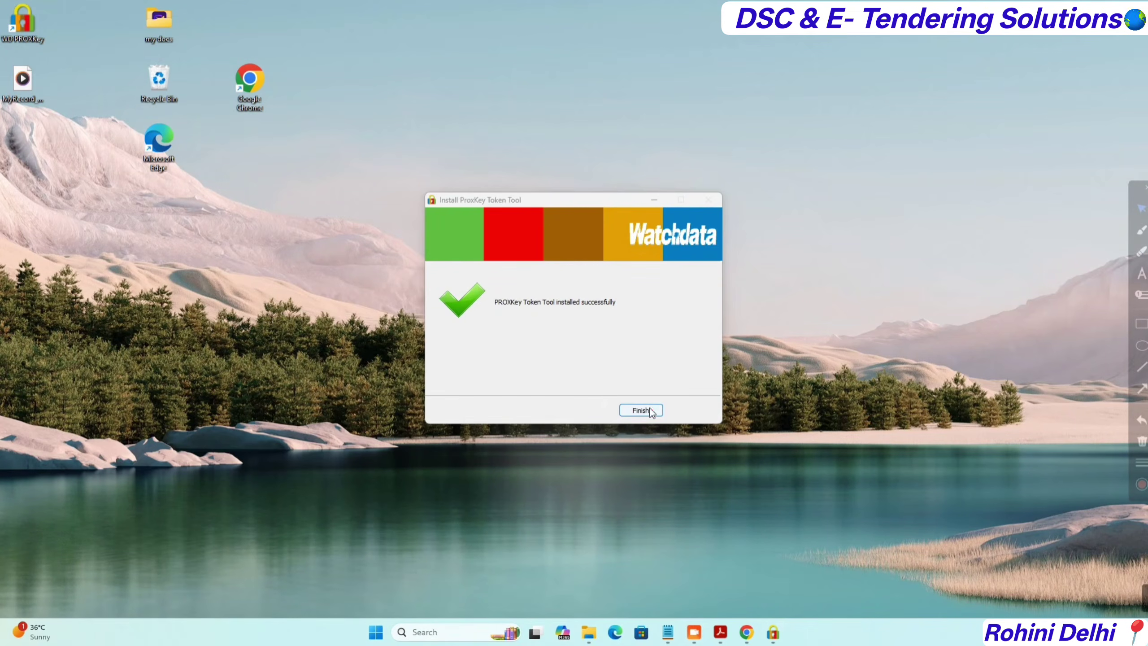
left_click(641, 410)
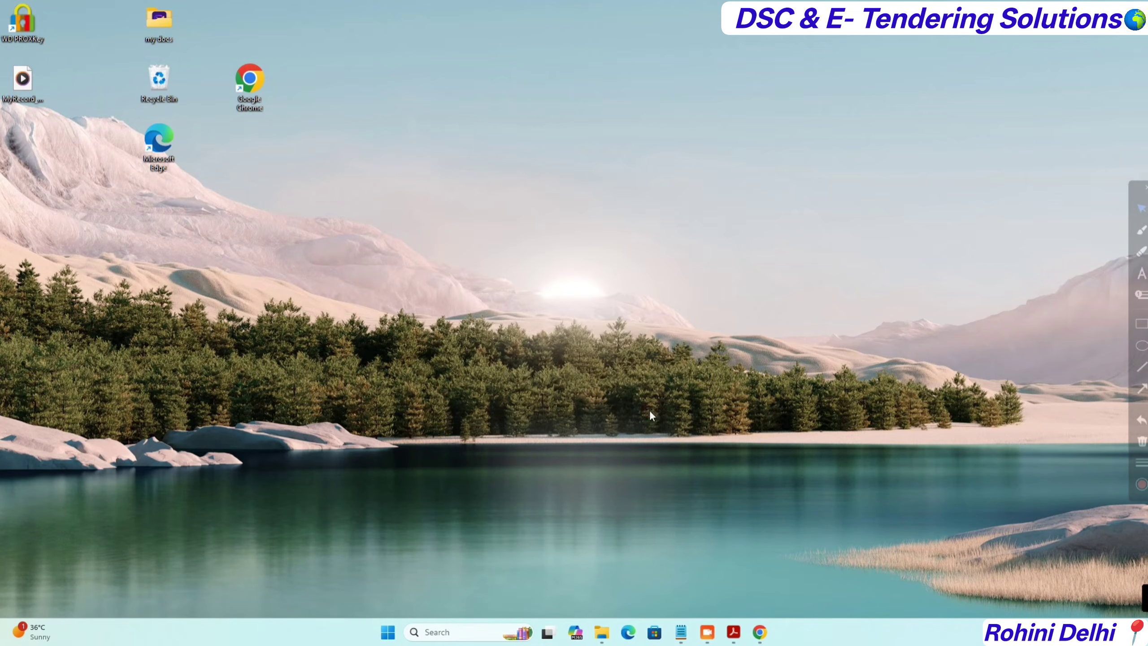
Move the WD PROXKey shortcut to open desktop space, and point red arrows at it and the update prompt, clearing each arrow
left_click_drag(34, 35, 529, 156)
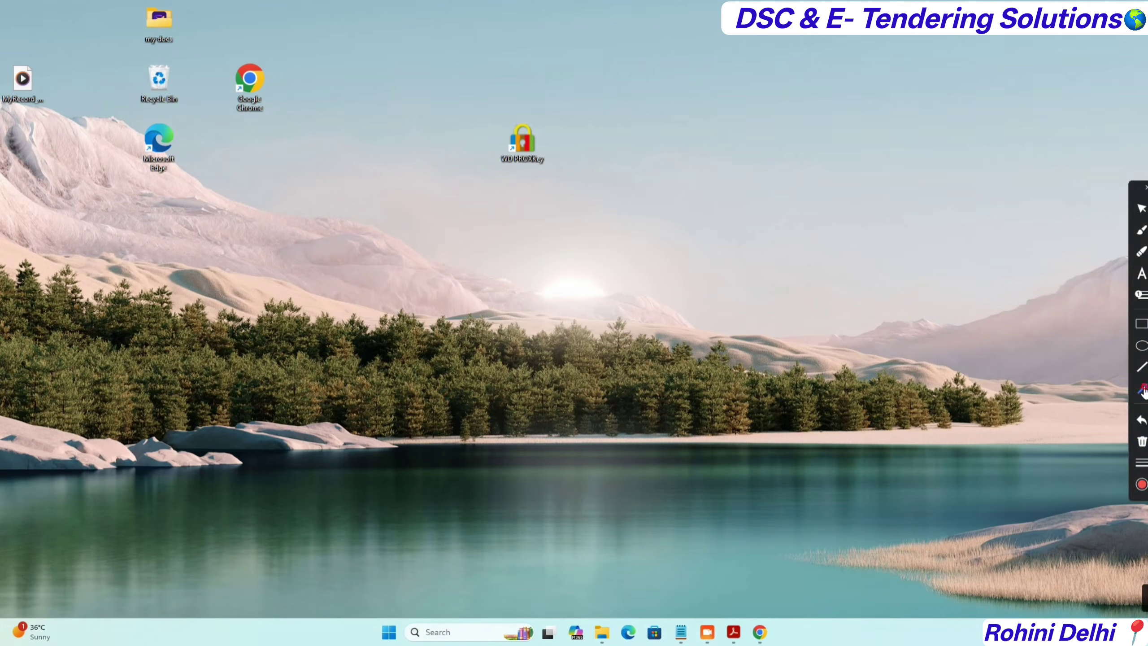
left_click_drag(637, 319, 544, 181)
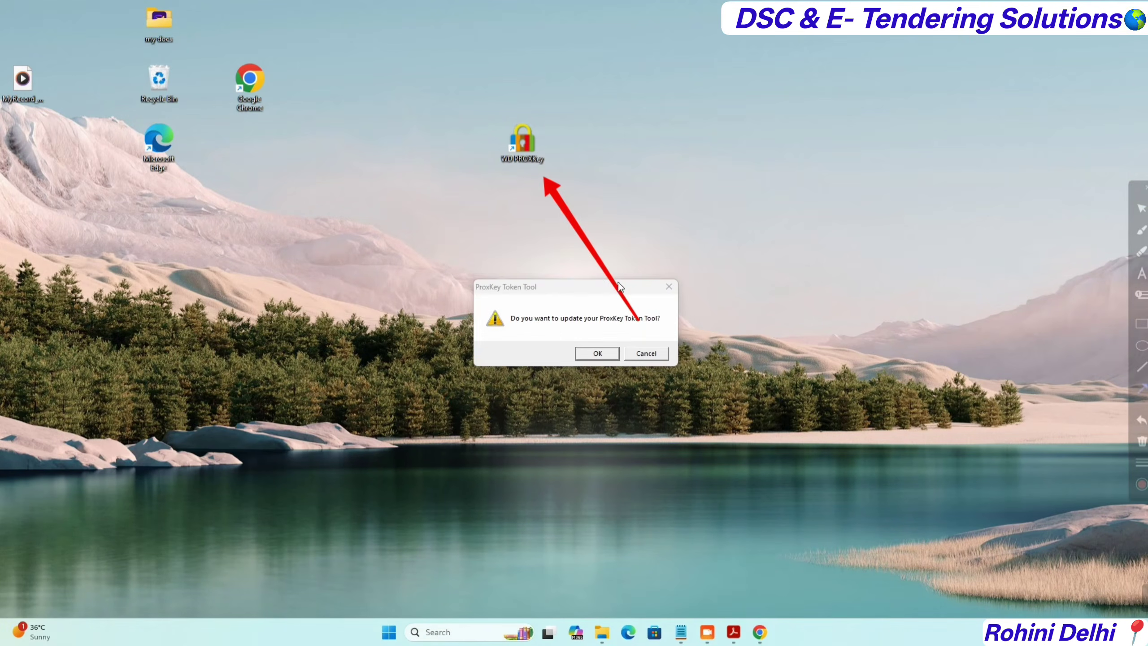
left_click(1142, 440)
left_click_drag(866, 213, 683, 307)
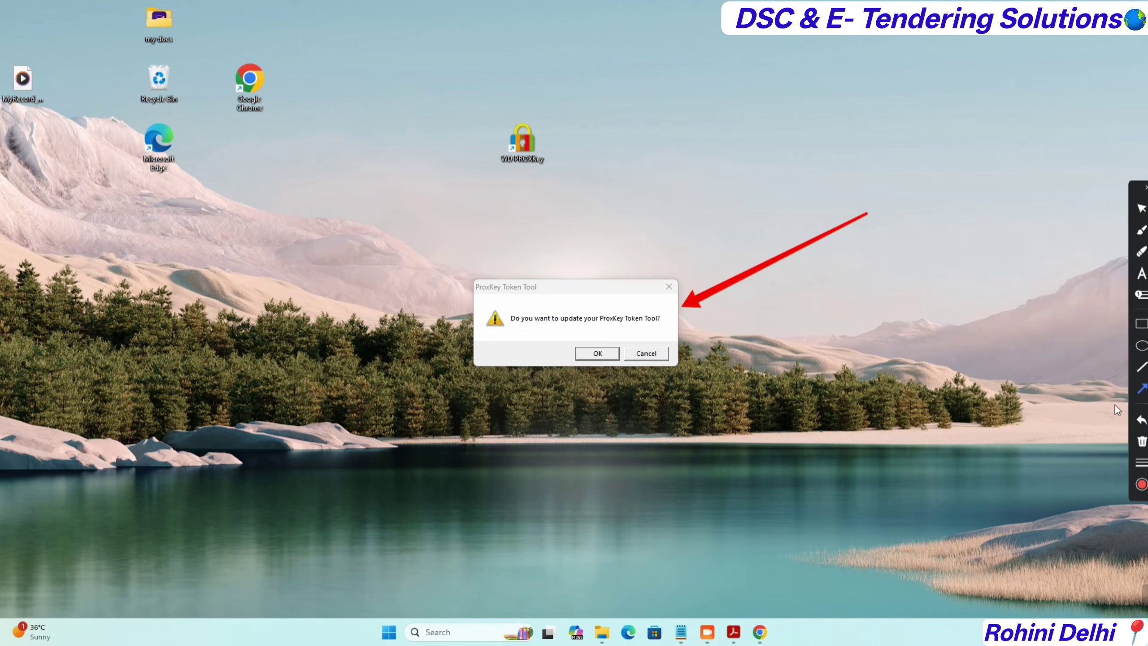
left_click(1142, 439)
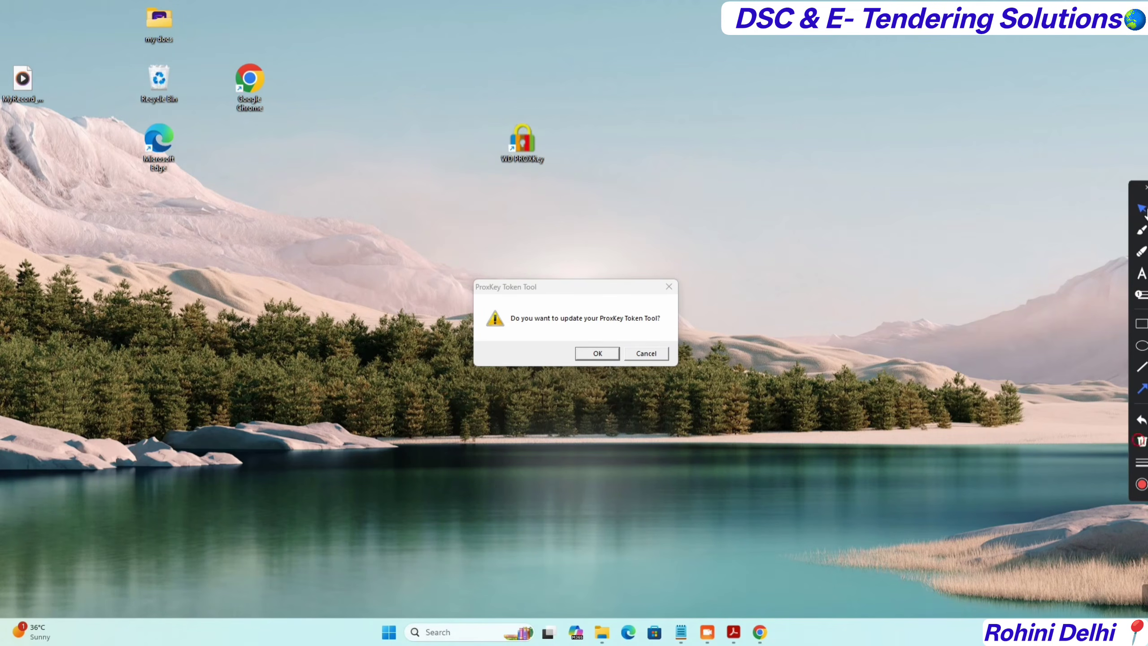
Agree to update the ProxKey Token Tool, acknowledge the notice that it will be closed, and finish the updated installation
left_click(614, 353)
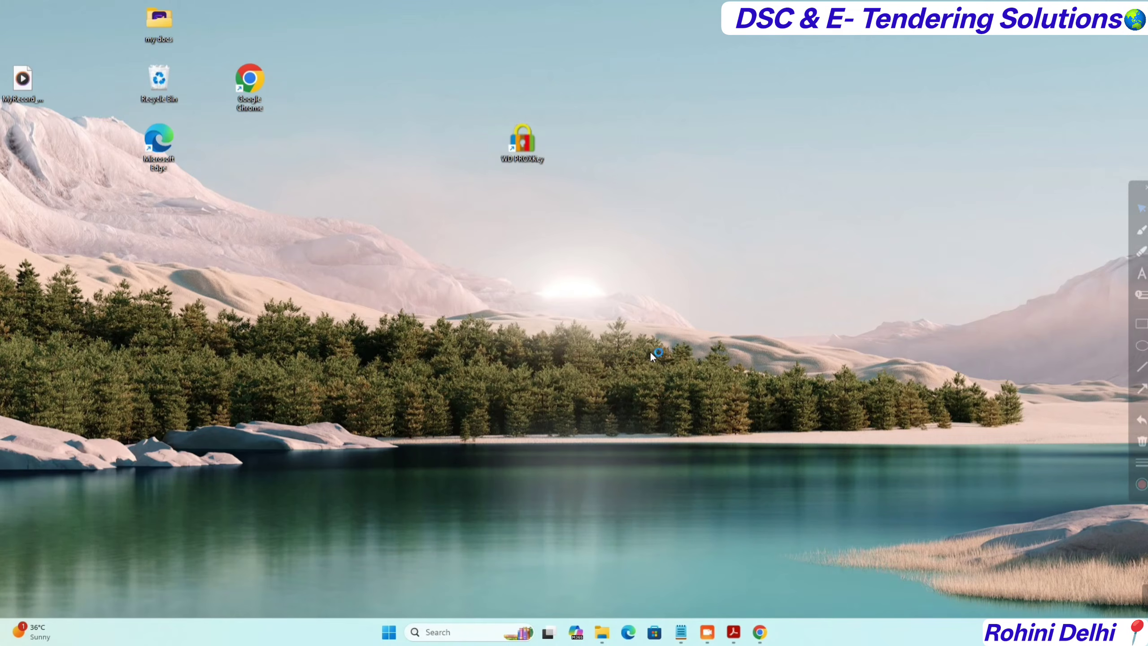
left_click_drag(530, 151, 329, 134)
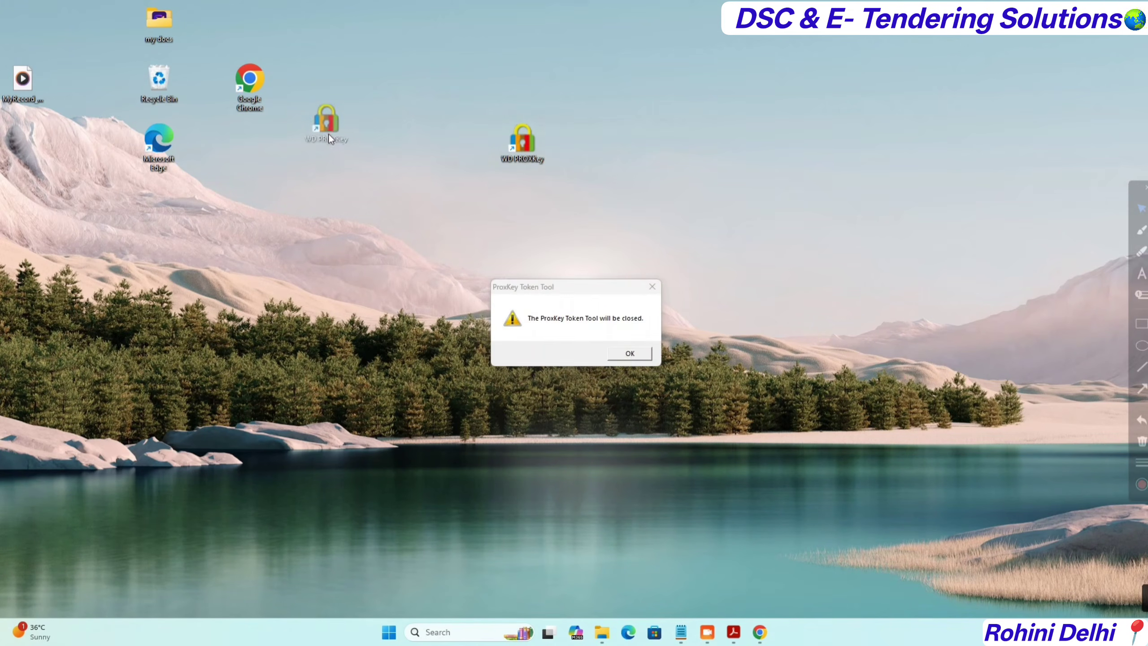
left_click_drag(261, 161, 261, 160)
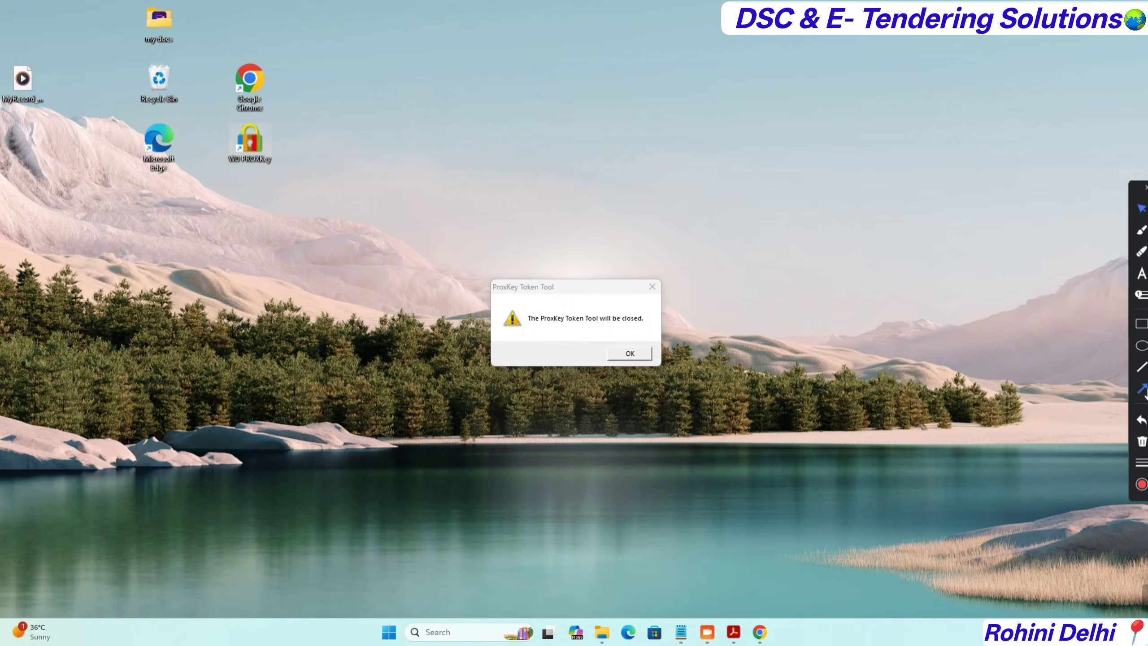
left_click_drag(875, 279, 683, 340)
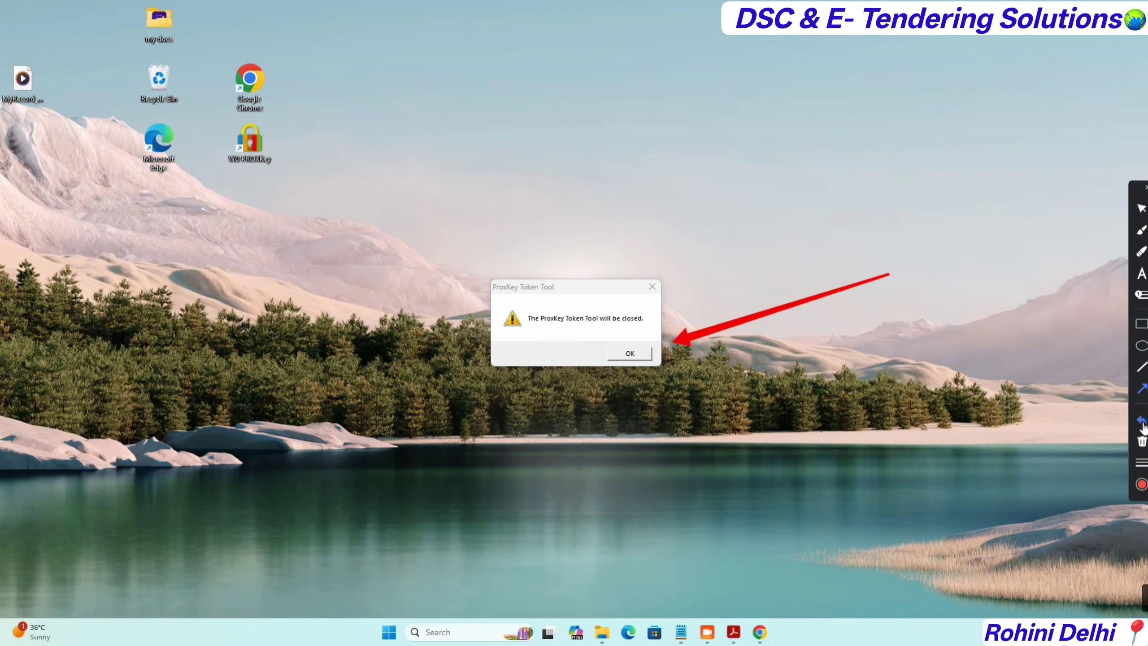
left_click(640, 353)
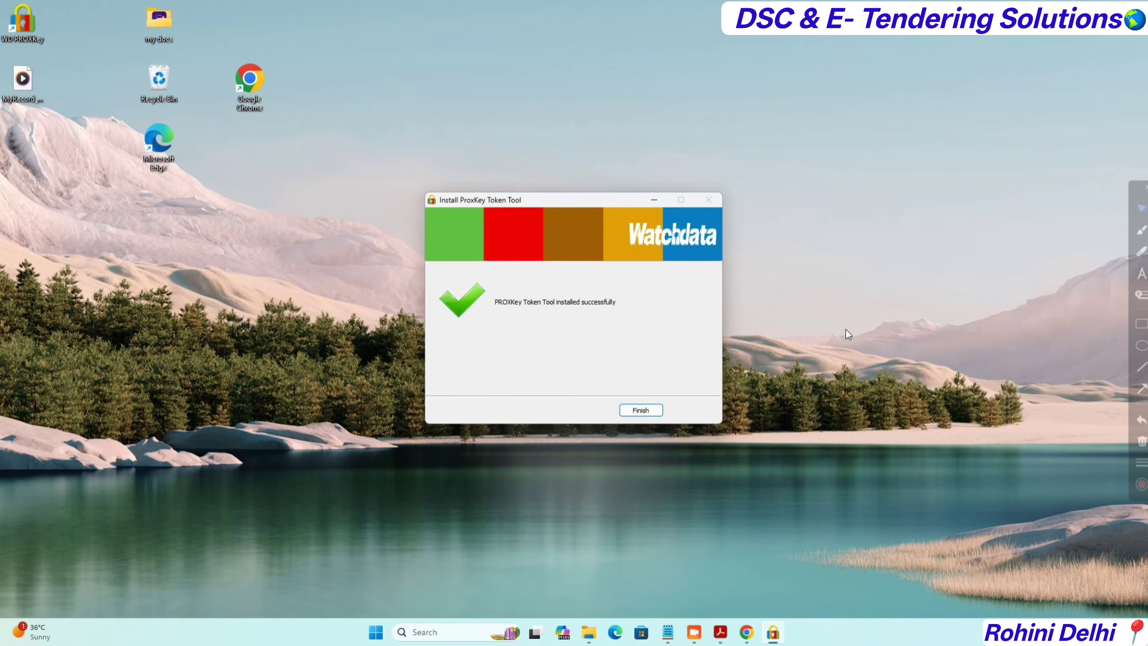
left_click(656, 410)
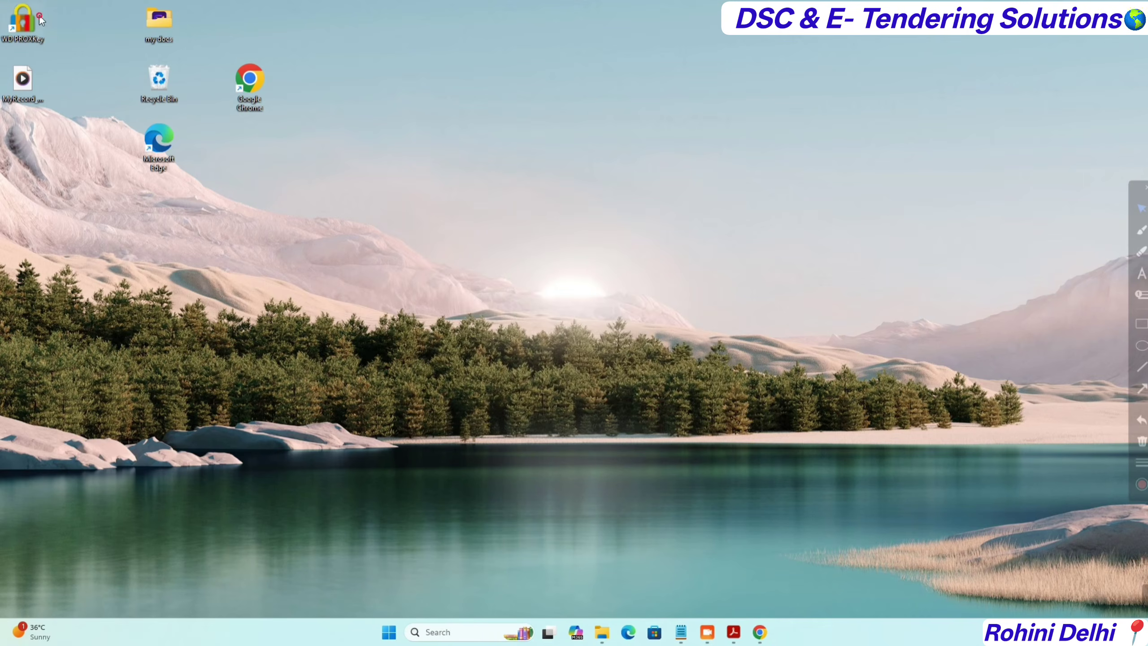
Place the WD PROXKey shortcut directly below the Google Chrome icon and point it out with a temporary red arrow
left_click_drag(249, 164, 262, 167)
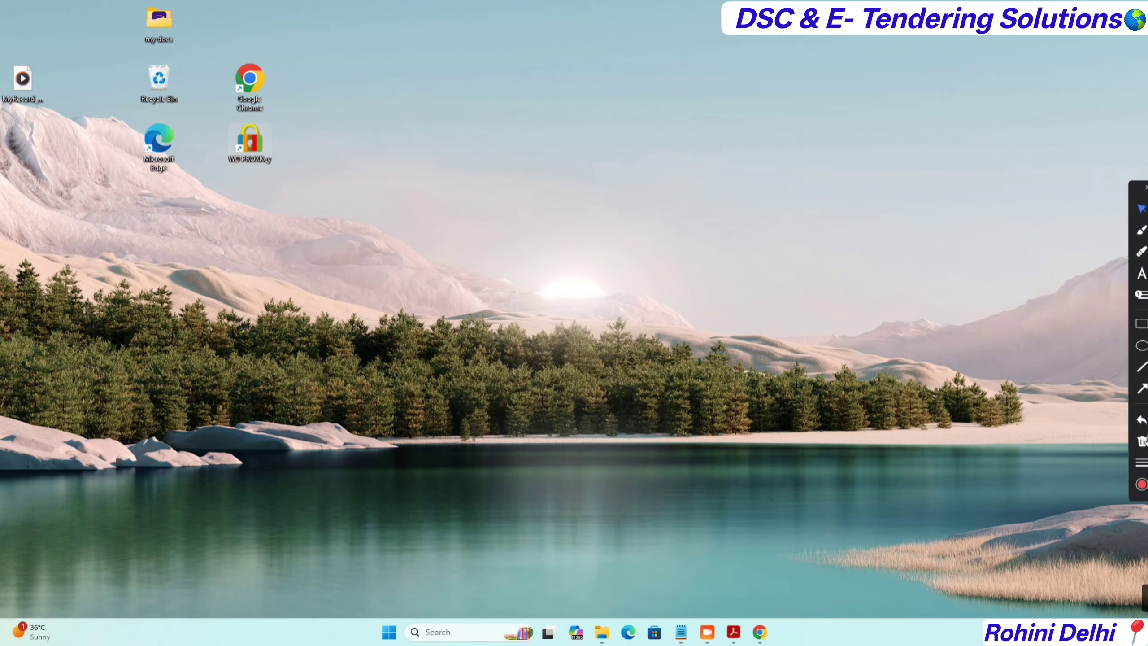
mouse_move(487, 190)
left_mouse_down()
mouse_move(253, 141)
mouse_move(277, 150)
left_mouse_up()
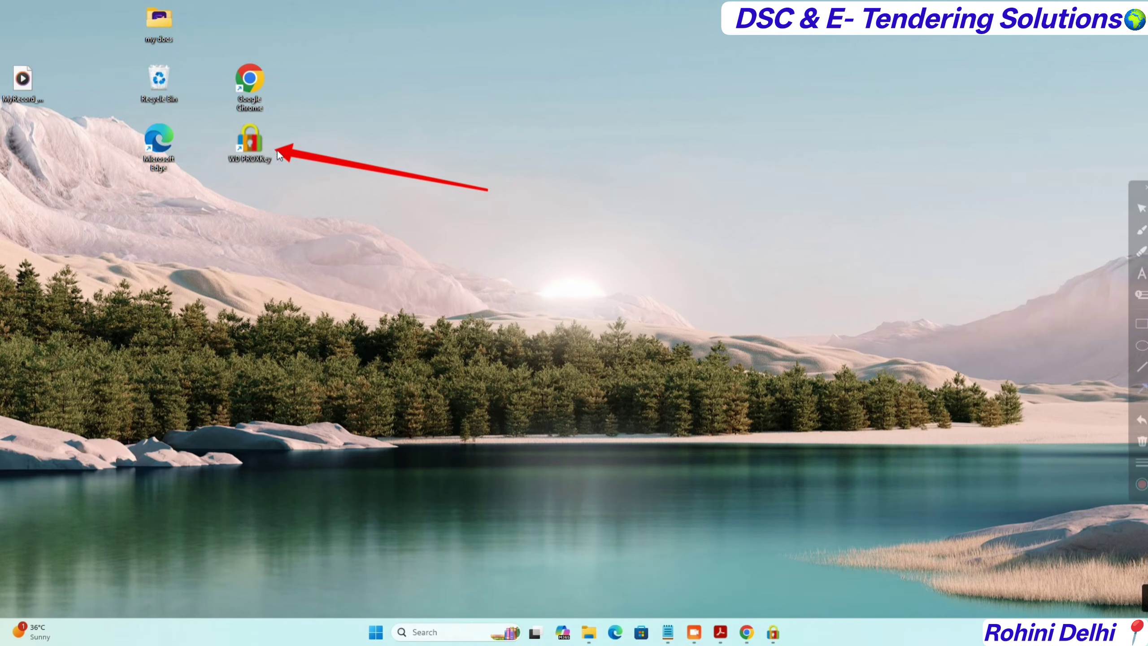
left_click(1142, 441)
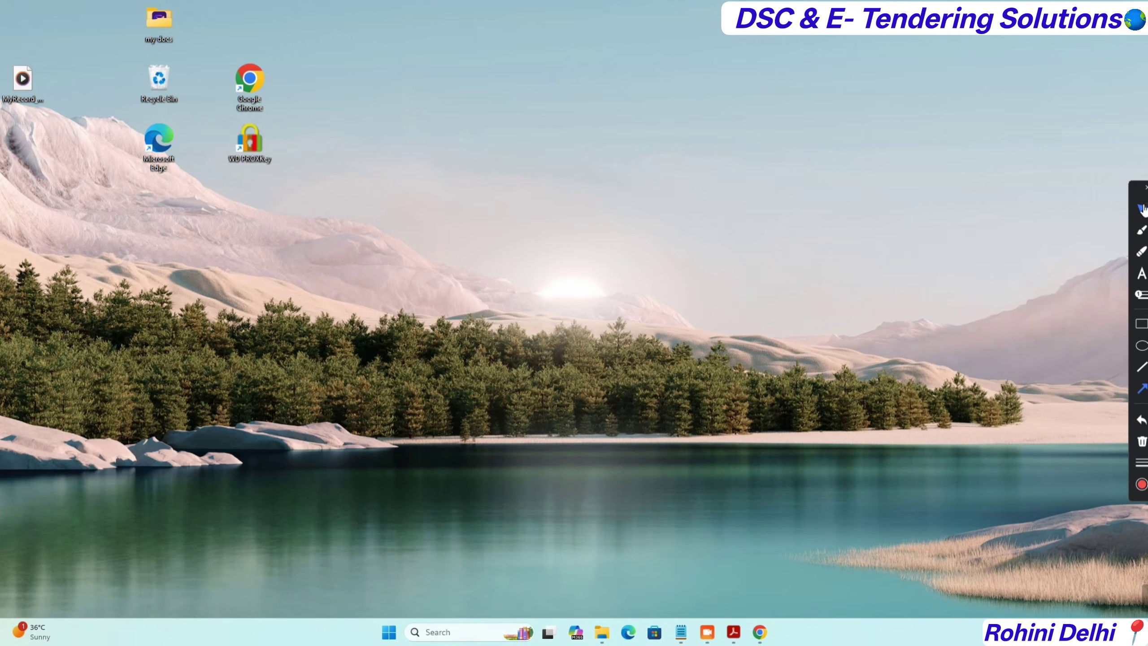
Check the progress of the Adobe Acrobat Reader installation and minimize its window again
left_click(733, 632)
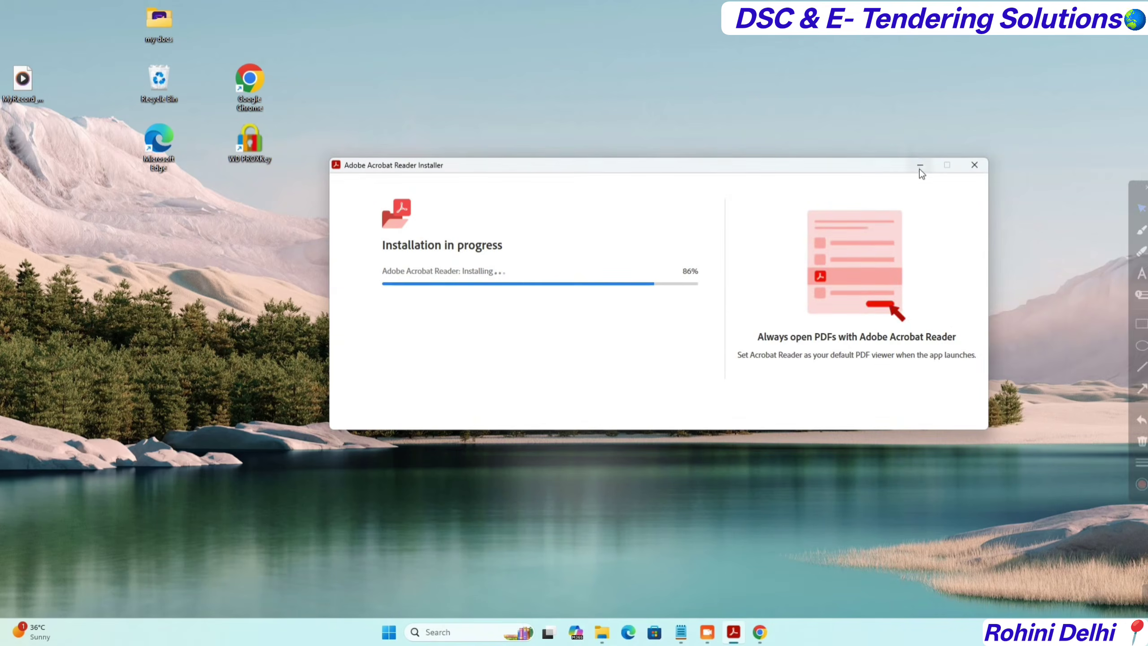
left_click(921, 171)
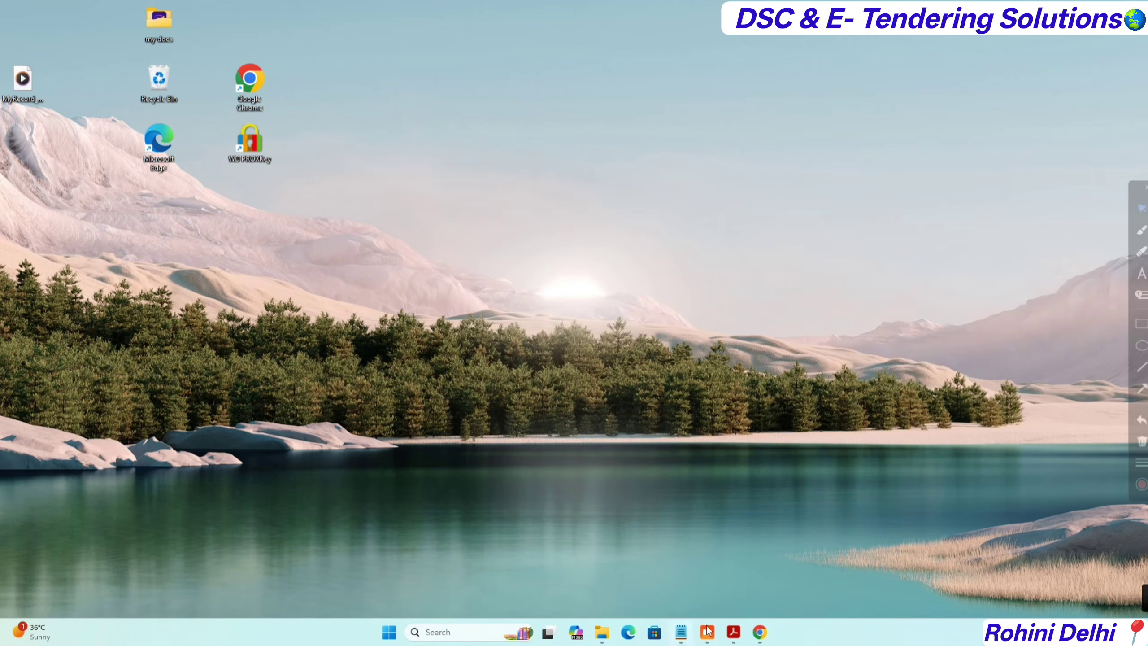
Switch to Google Chrome and load the EPFO home page
mouse_move(762, 635)
left_click(767, 597)
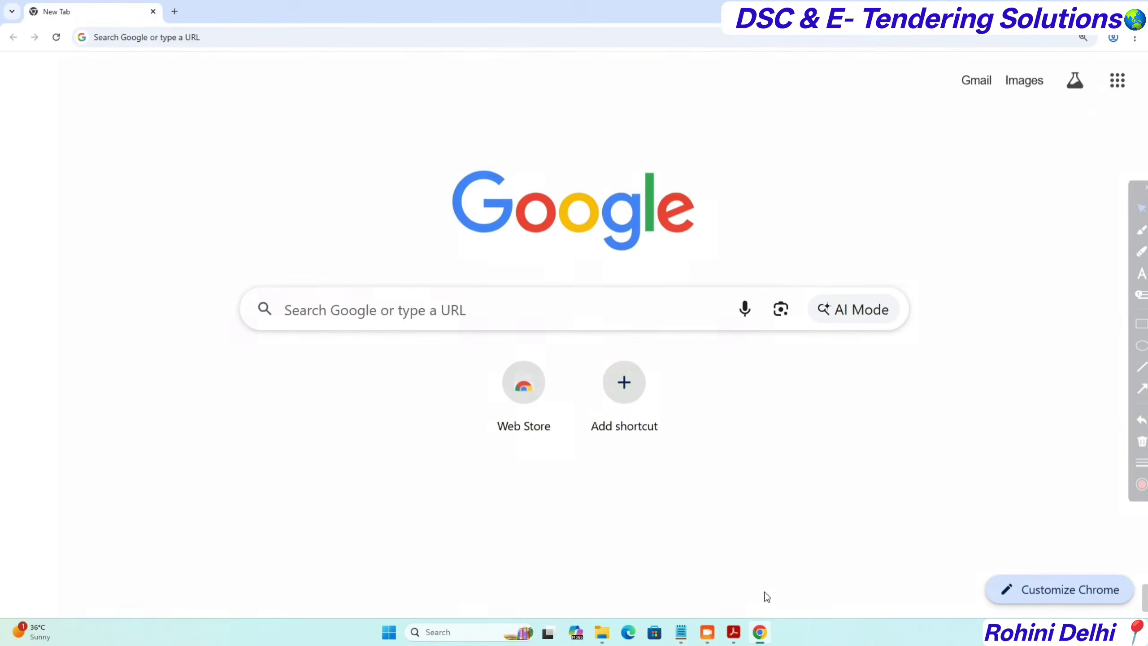
left_click(422, 322)
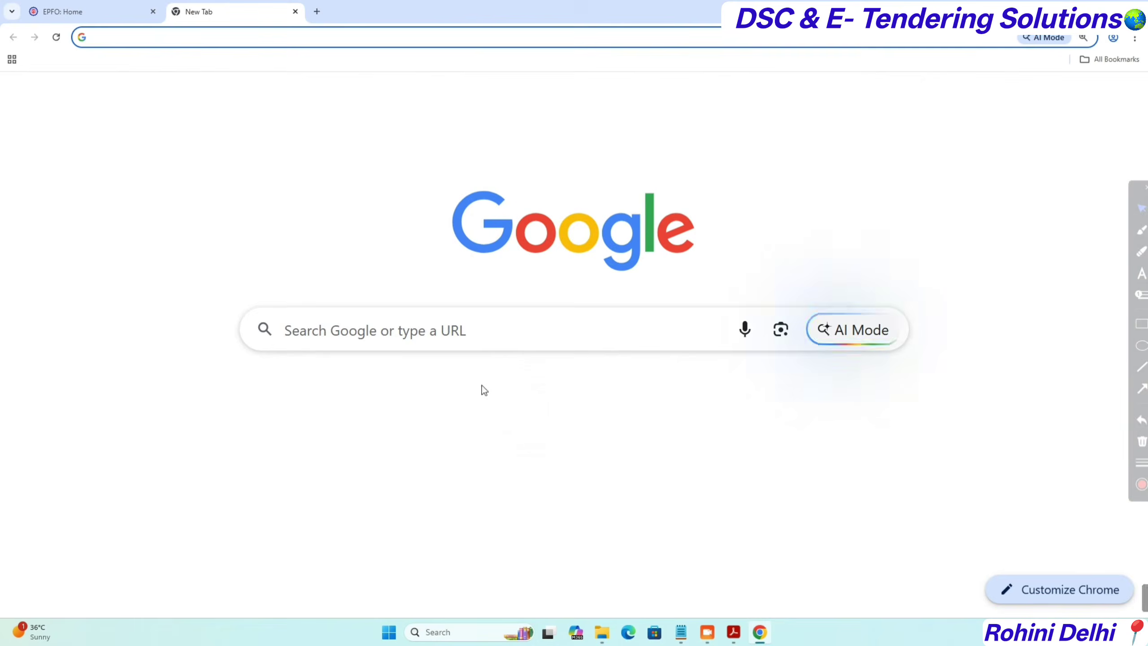
Search Google for "delhi epro" in a new tab and zoom the results page to 150%
left_click(496, 339)
type("delhi epro")
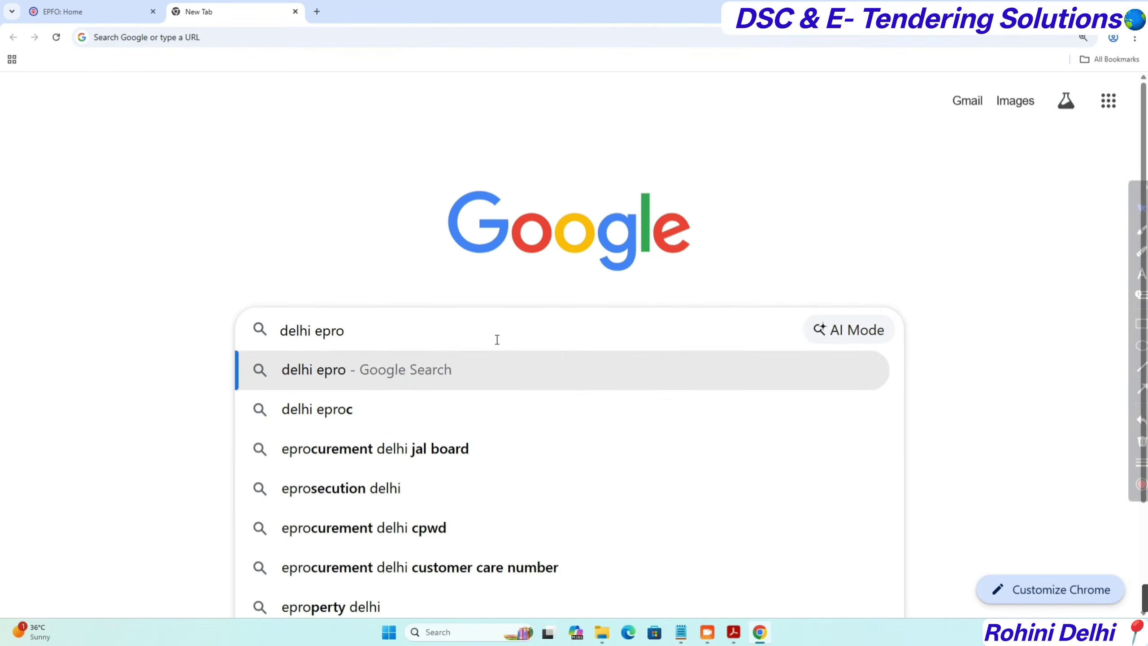
key("Return")
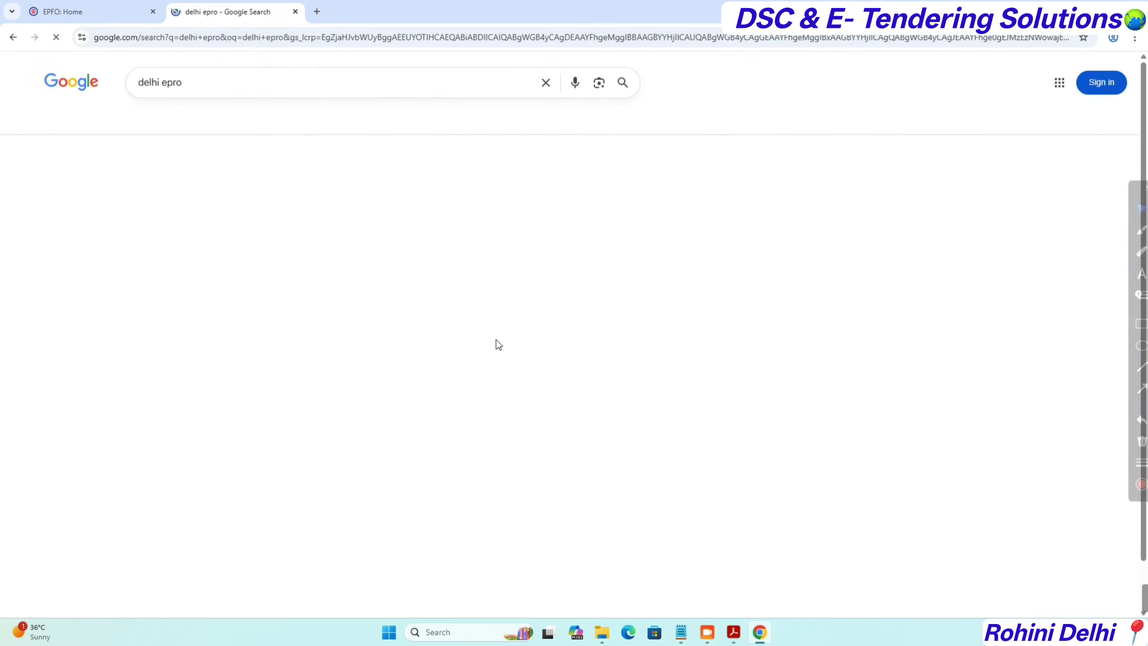
key("ctrl+plus")
key("ctrl+plus")
key("ctrl+plus")
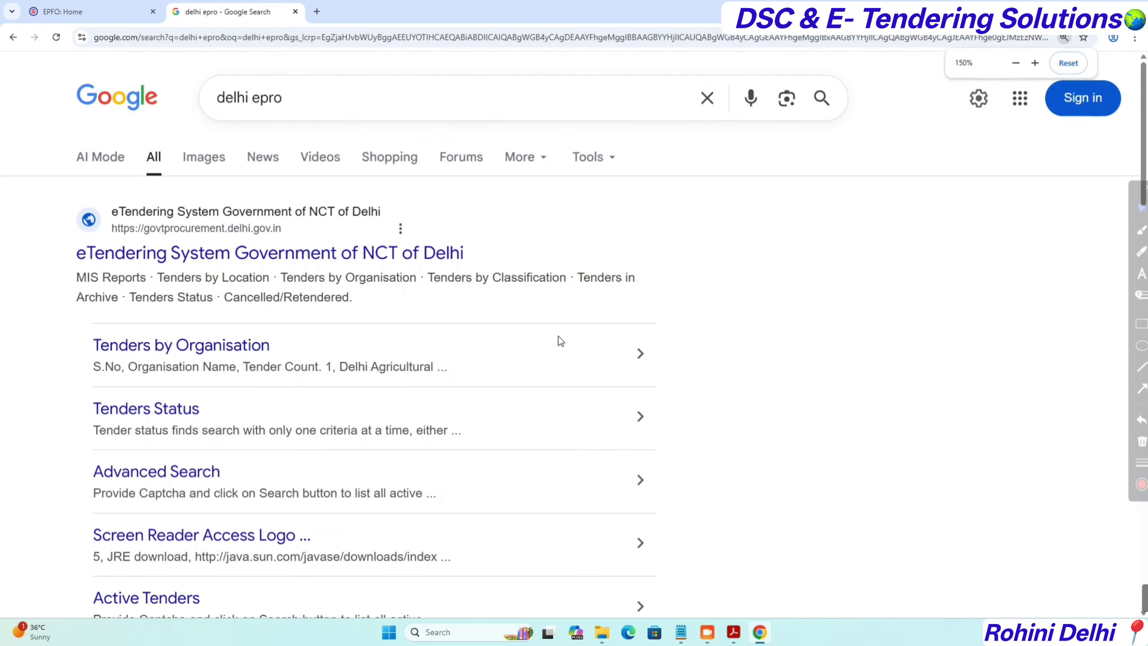
Point out the search query and the first Delhi eTendering result with temporary red arrows, and clear them
left_click(1141, 389)
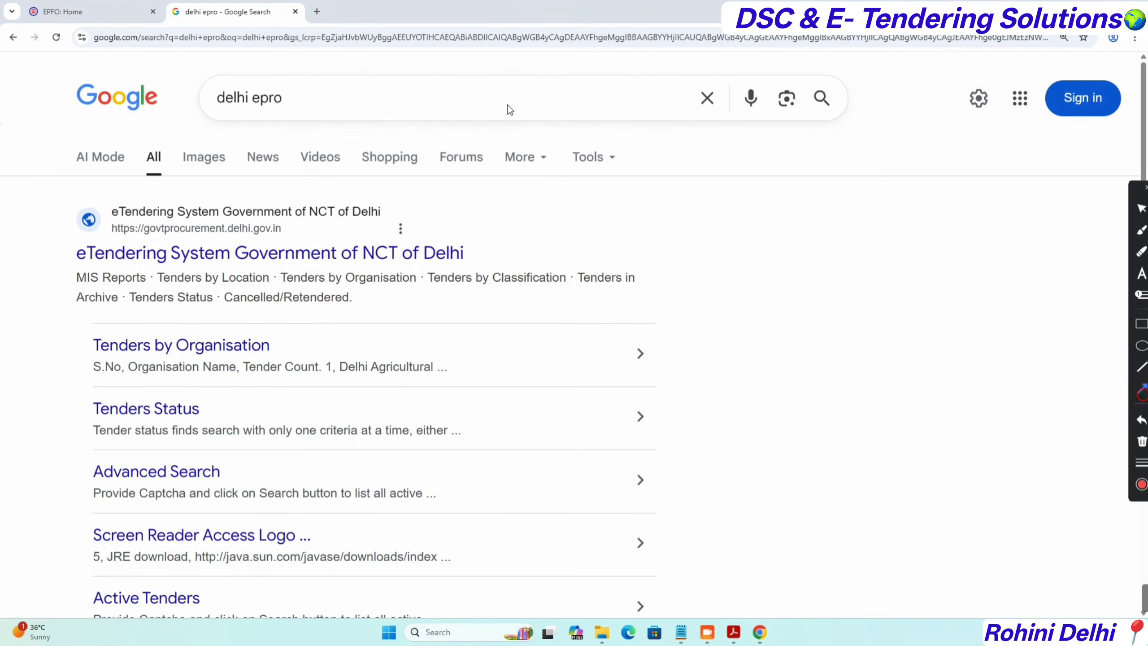
mouse_move(508, 106)
left_mouse_down()
mouse_move(326, 104)
mouse_move(328, 117)
left_mouse_up()
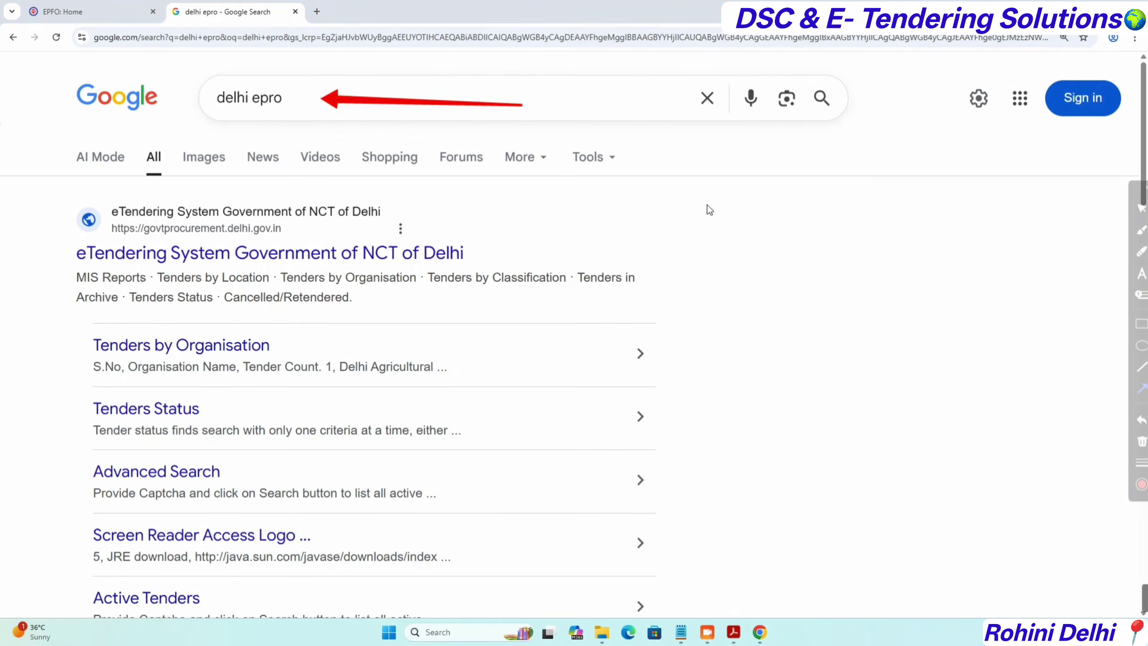
left_click_drag(707, 204, 493, 251)
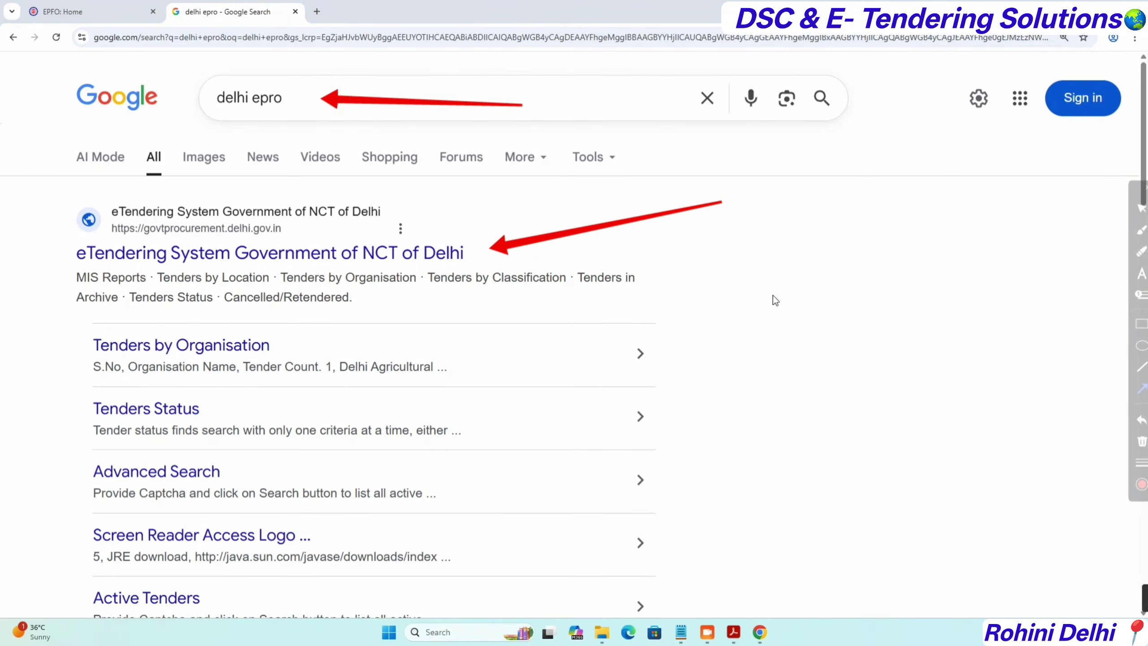
left_click(1141, 440)
left_click(1144, 210)
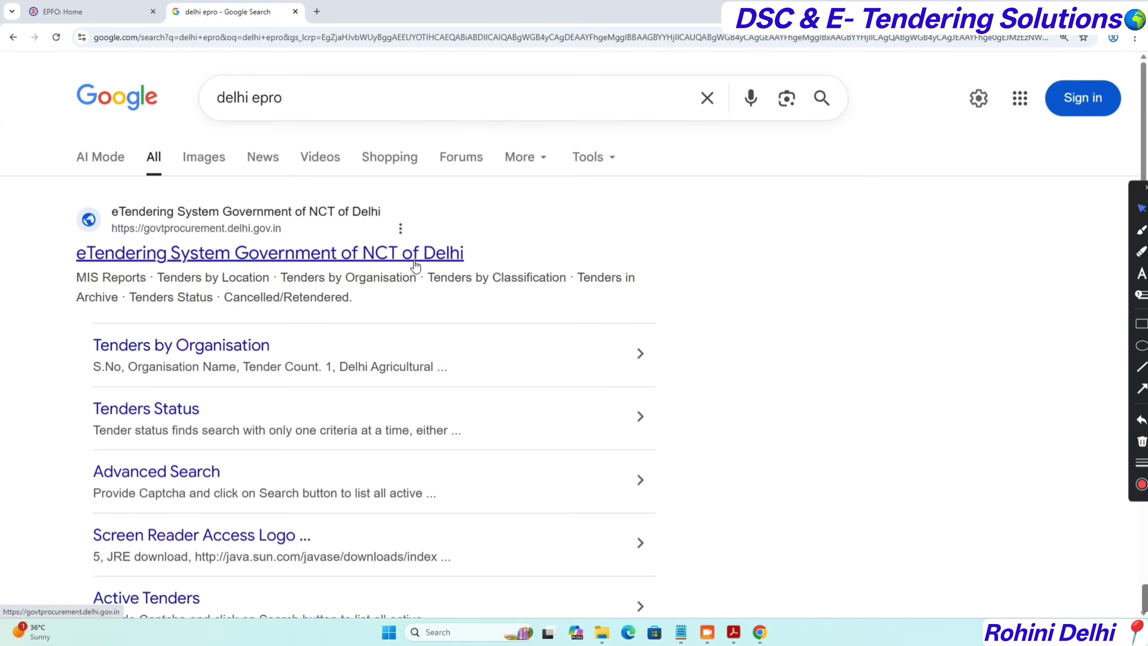
Open the eTendering System Government of NCT of Delhi portal, enlarge the page, and open its Downloads page
left_click(370, 261)
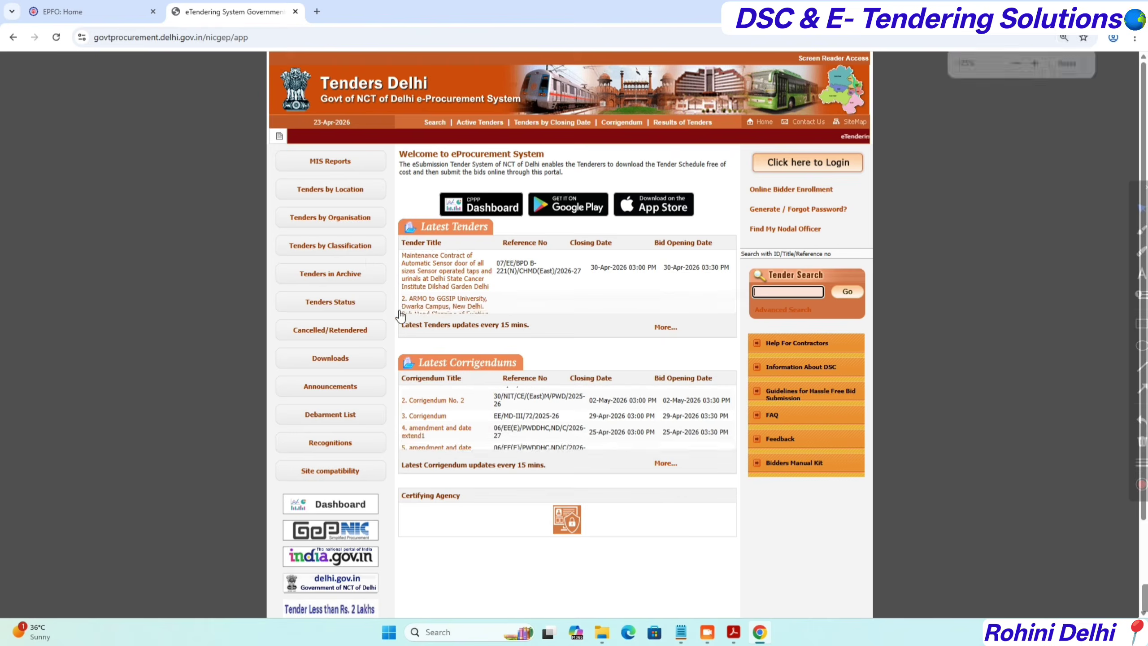
key("ctrl+plus")
key("ctrl+plus")
key("ctrl+plus")
mouse_move(399, 384)
left_mouse_down()
mouse_move(258, 475)
mouse_move(255, 508)
left_mouse_up()
left_click(1142, 442)
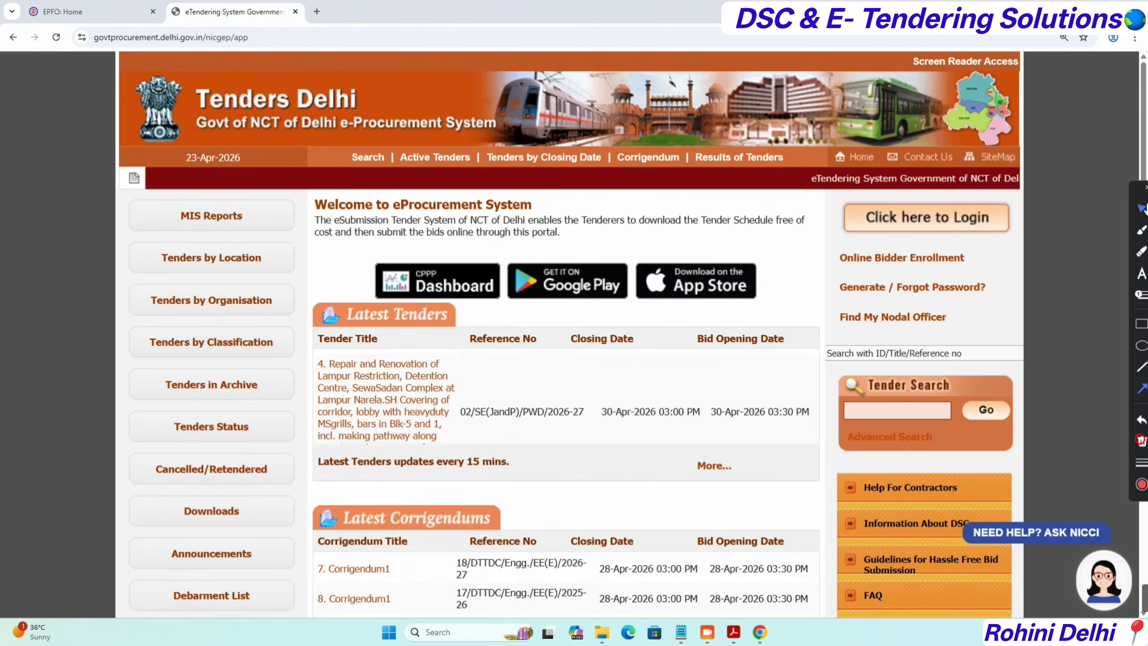
left_click(223, 513)
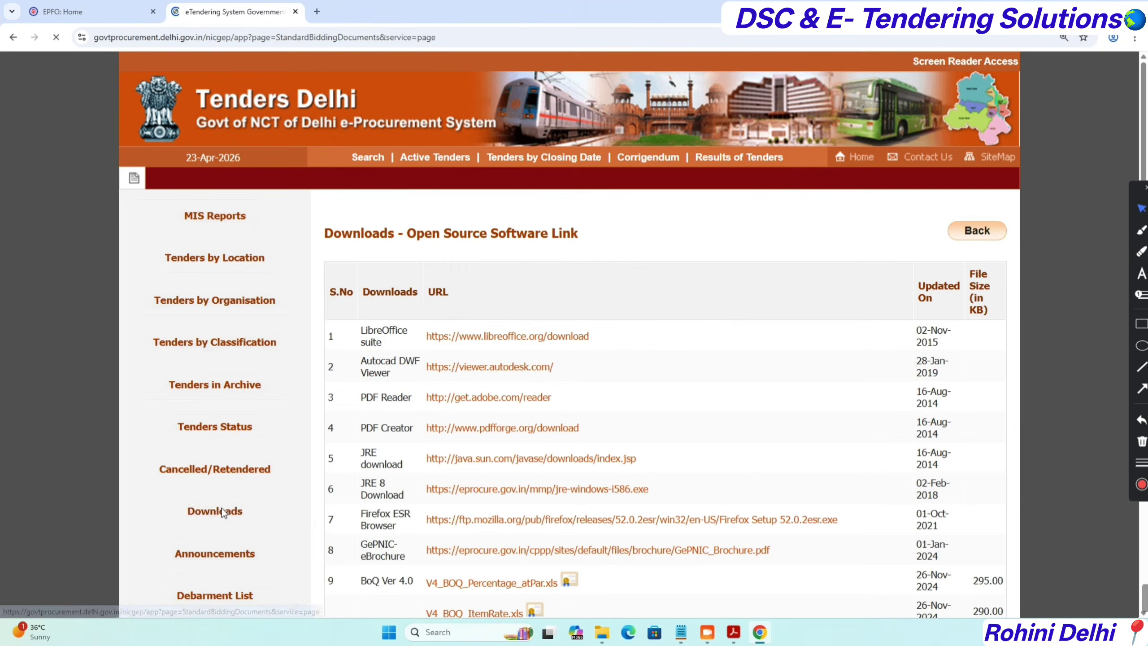
Mark the JRE 8 link with a temporary red arrow, download jre-windows-i586.exe and close the e-tendering tab
left_click(1134, 389)
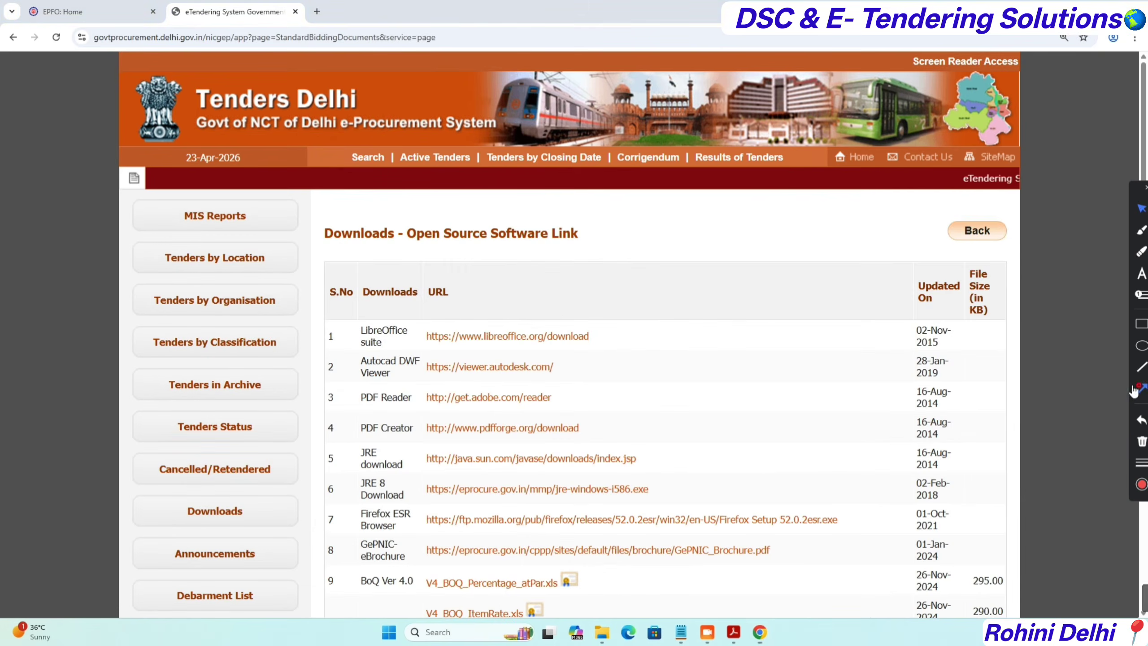
mouse_move(803, 386)
left_mouse_down()
mouse_move(656, 496)
mouse_move(409, 478)
mouse_move(338, 491)
mouse_move(649, 487)
left_mouse_up()
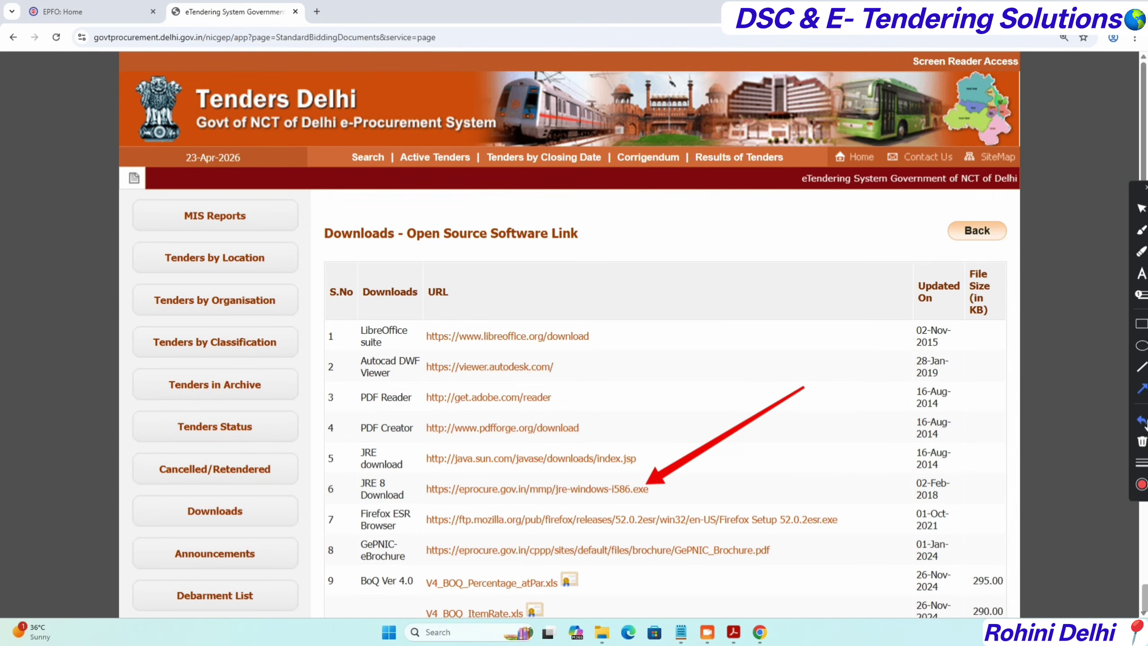
left_click(1142, 442)
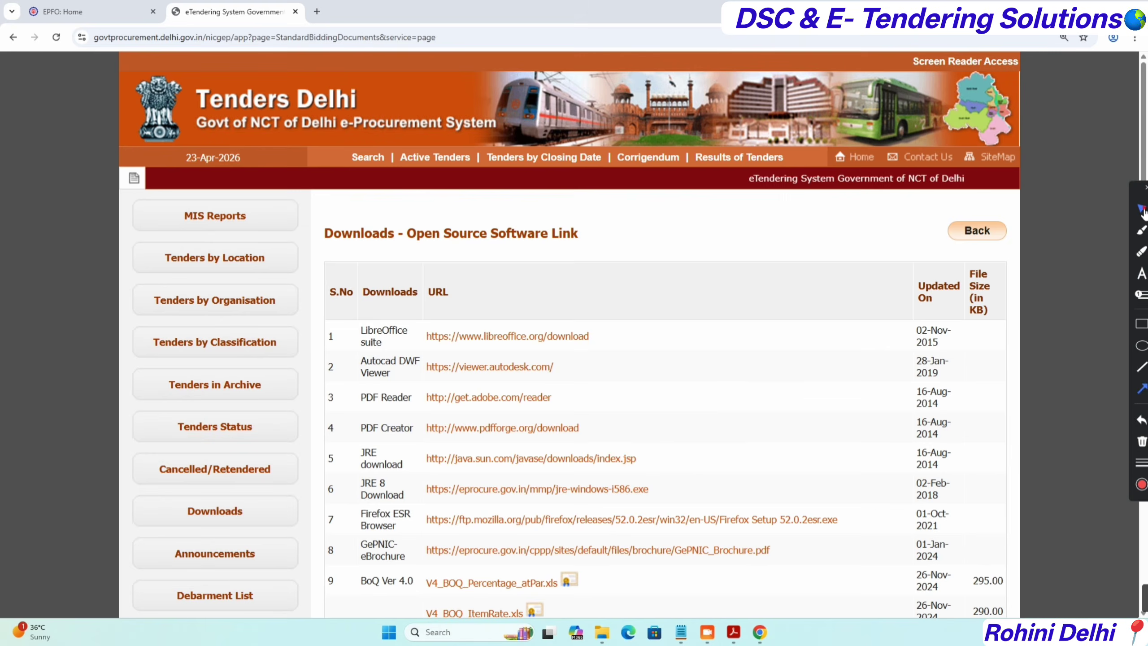
left_click(524, 491)
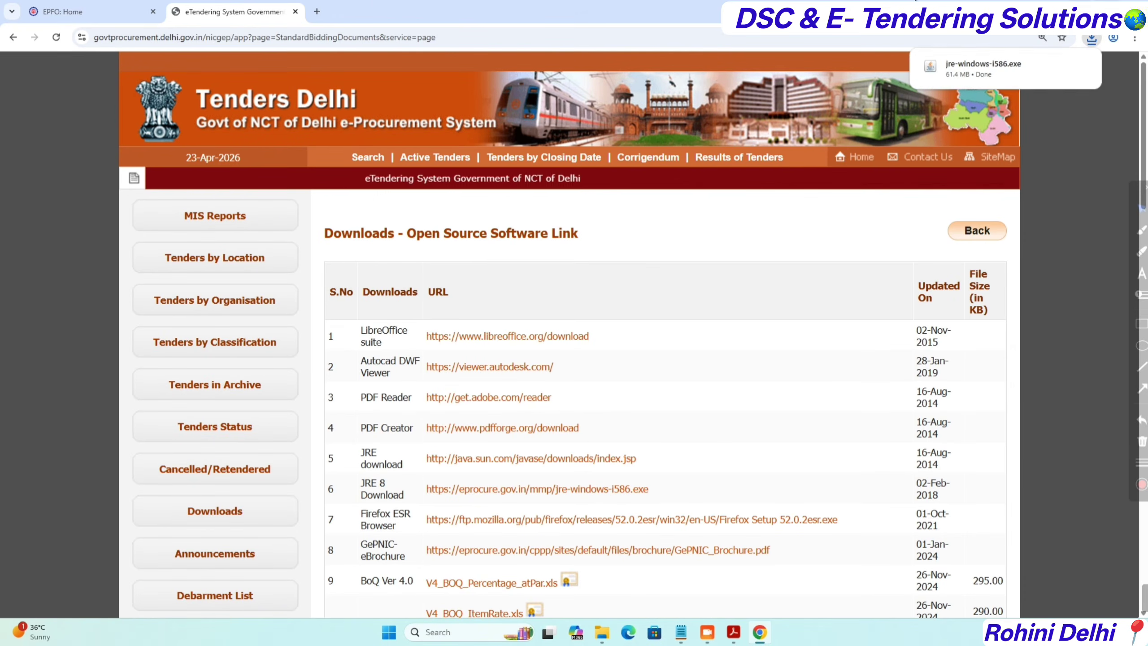
left_click(295, 11)
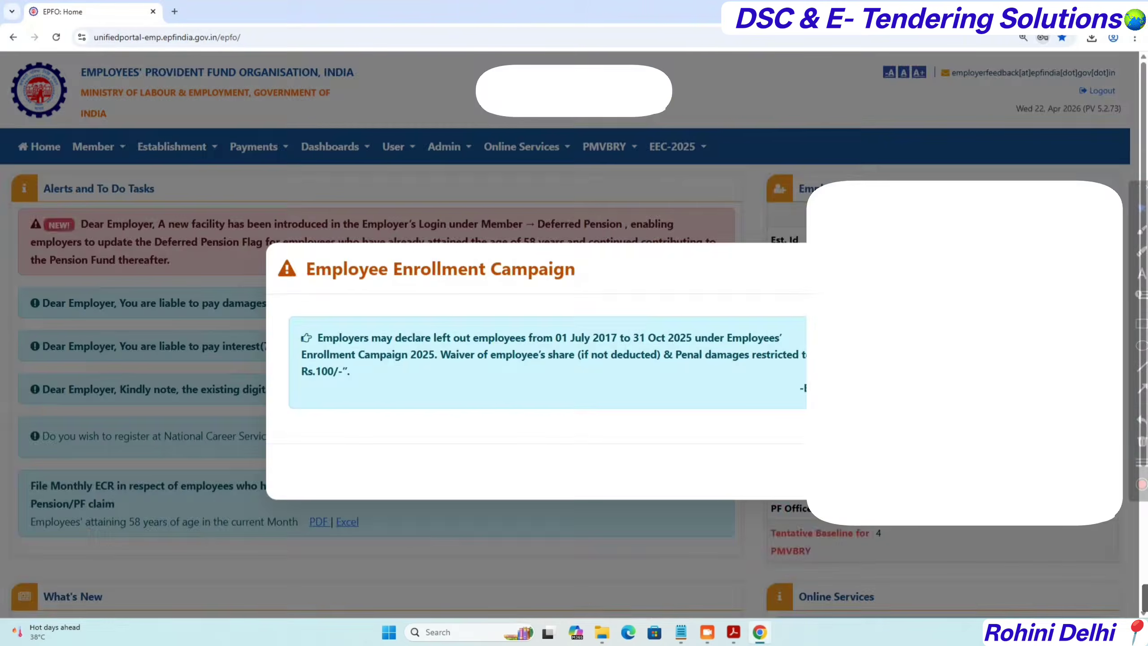
Dismiss the Employee Enrollment Campaign notice and open the establishment's DSC / E-Sign registration page on the EPFO portal
key("Escape")
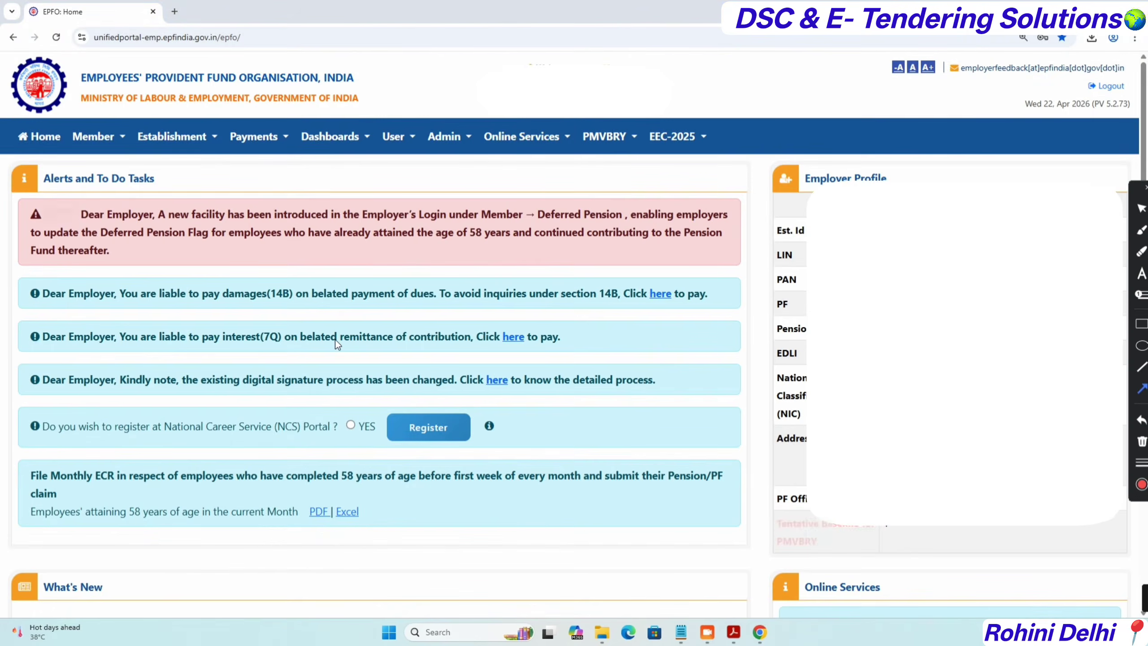
left_click_drag(343, 351, 251, 232)
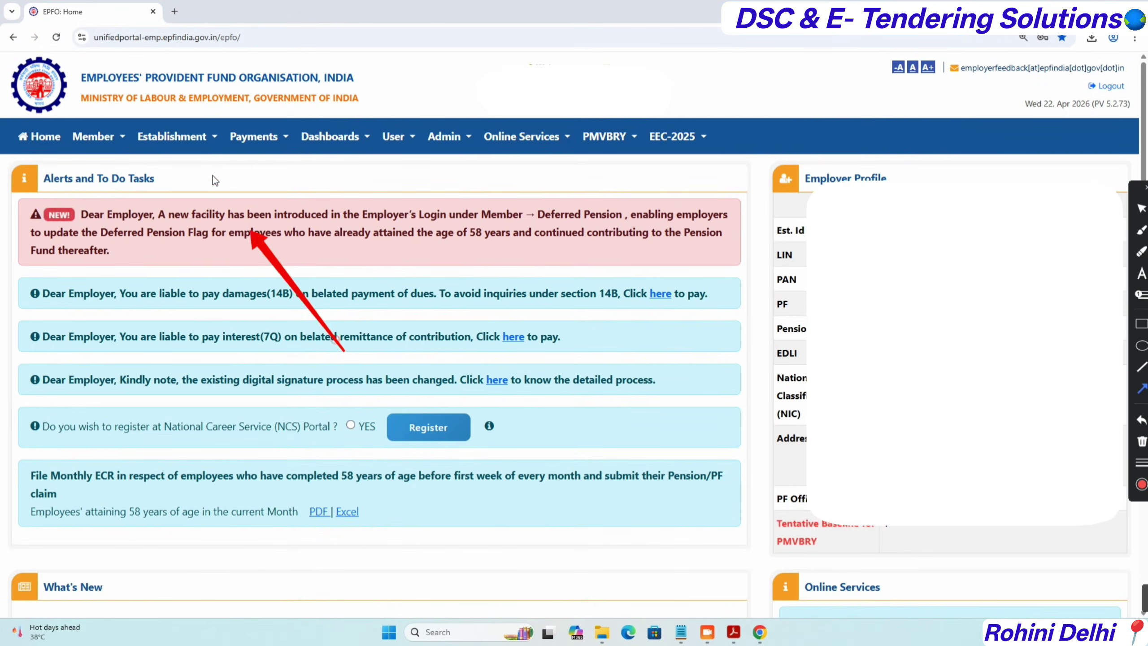
left_click(184, 141)
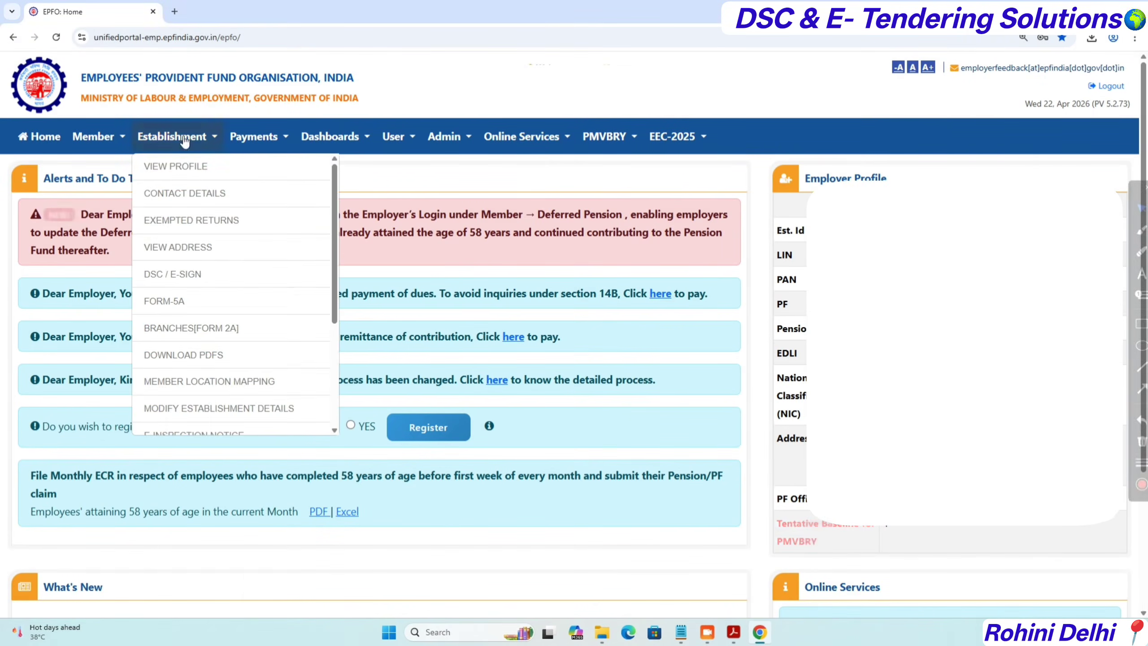
left_click(181, 277)
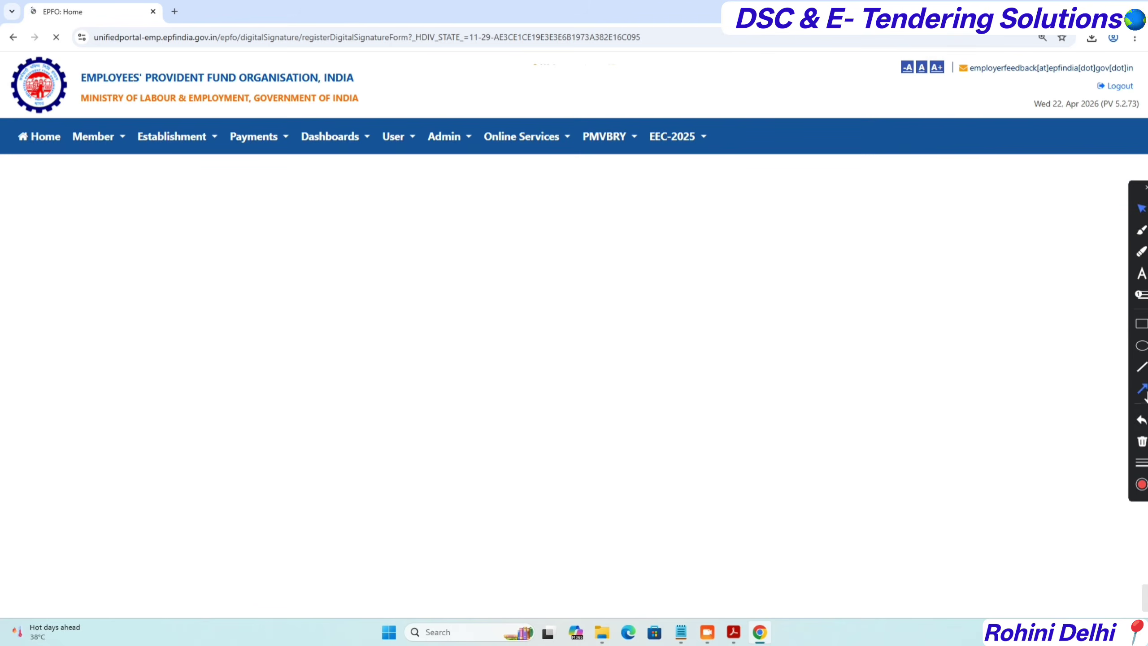
Mark the DSC Signer Utility link with a temporary red arrow and download the utility, accepting the confirmation prompt
left_click(1143, 390)
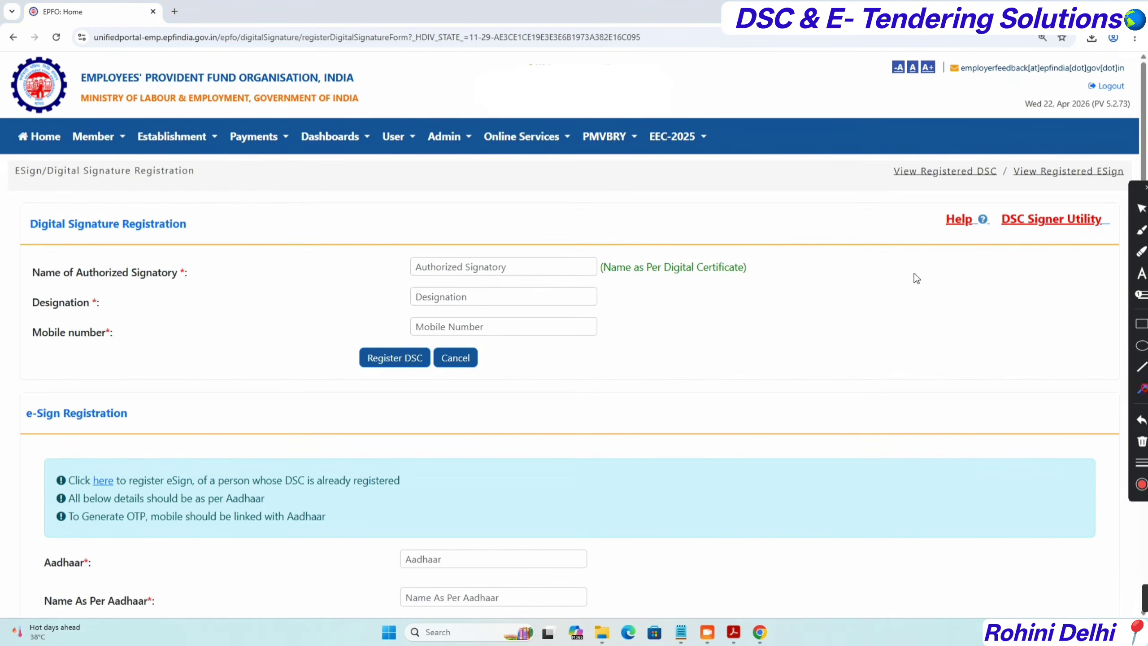
left_click(1144, 391)
left_click(1143, 390)
left_click_drag(866, 370, 1027, 237)
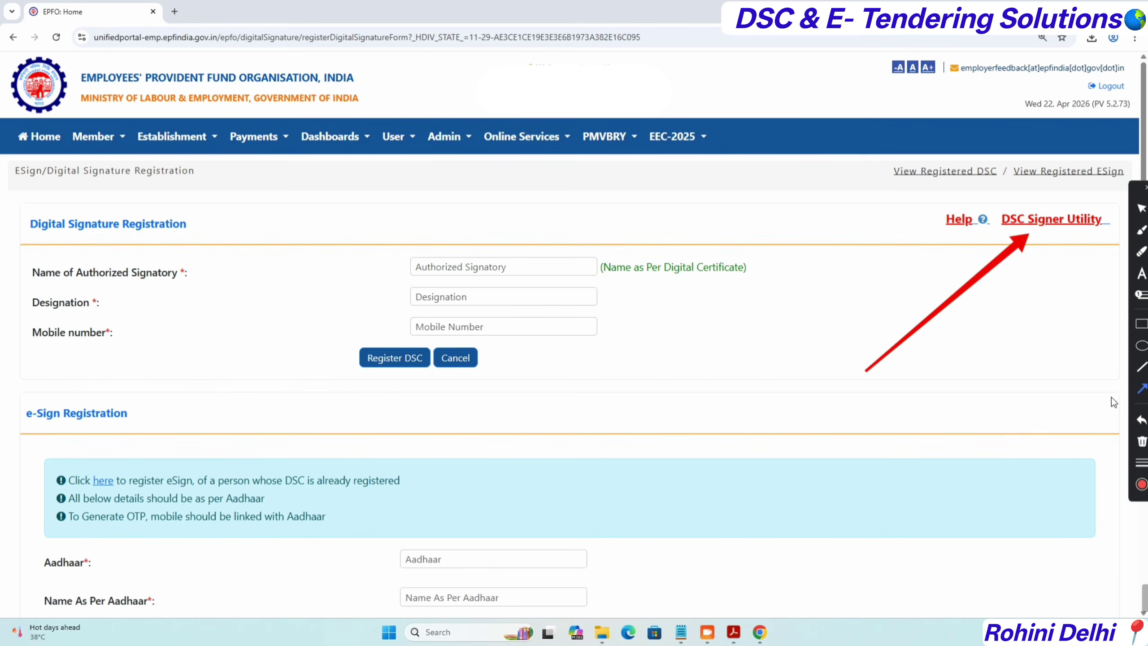
left_click(1142, 442)
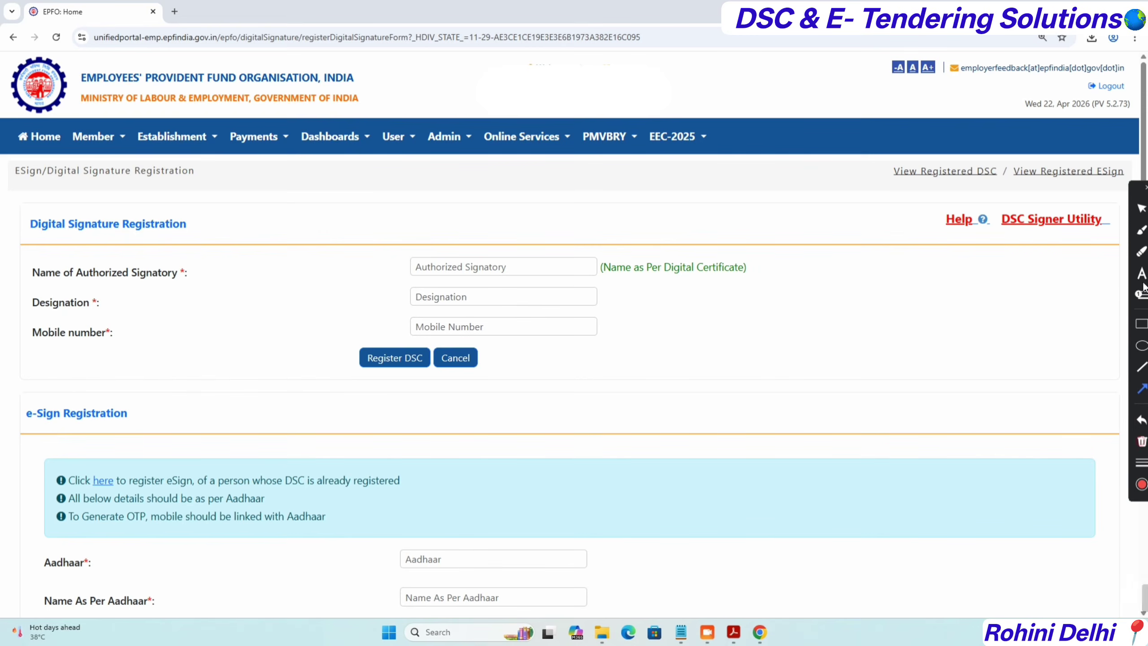
left_click(1141, 207)
left_click(1071, 228)
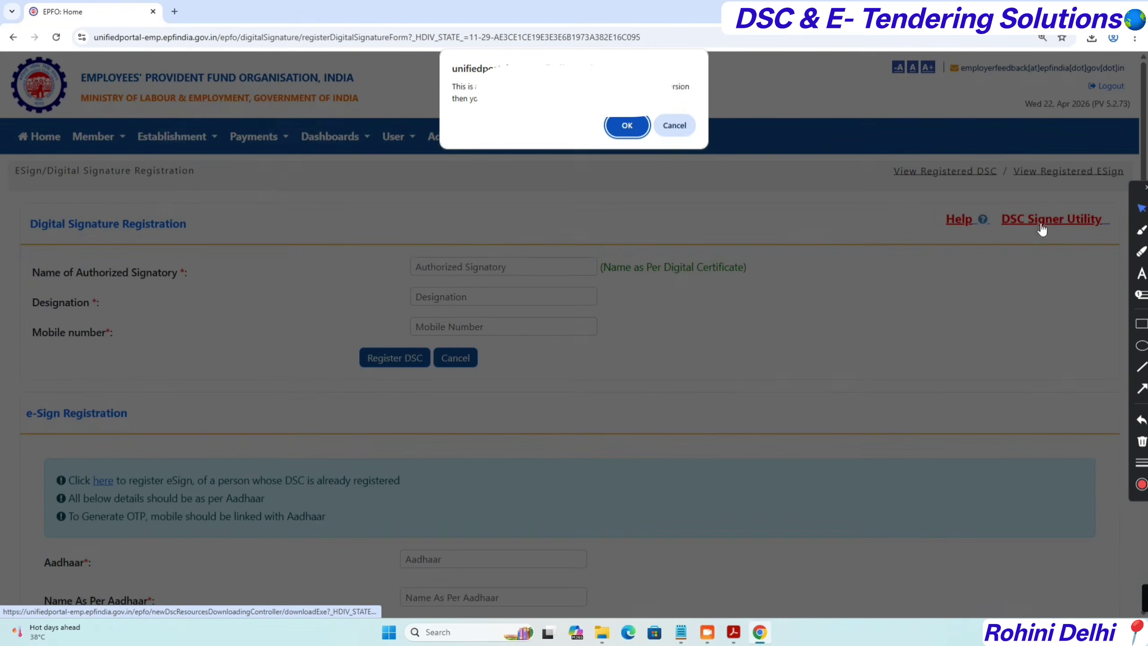
left_click(626, 125)
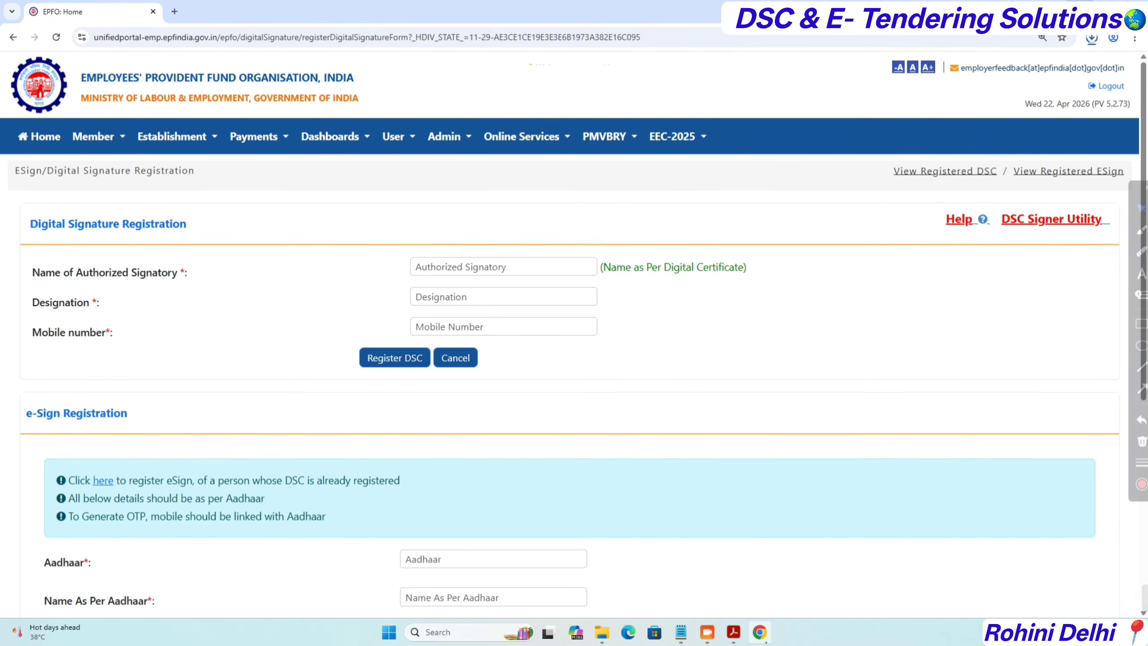
left_click(1084, 38)
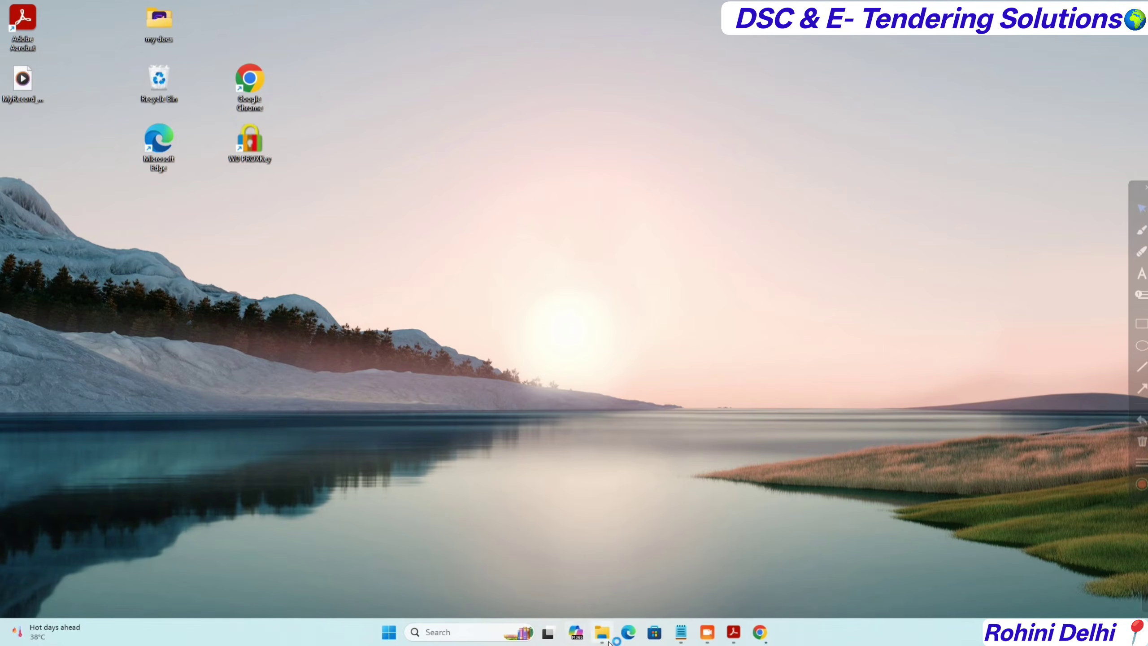
Run jre-windows-i586 from the Downloads folder, moving the Acrobat Reader installer window aside, and start the Java installation
left_click(602, 633)
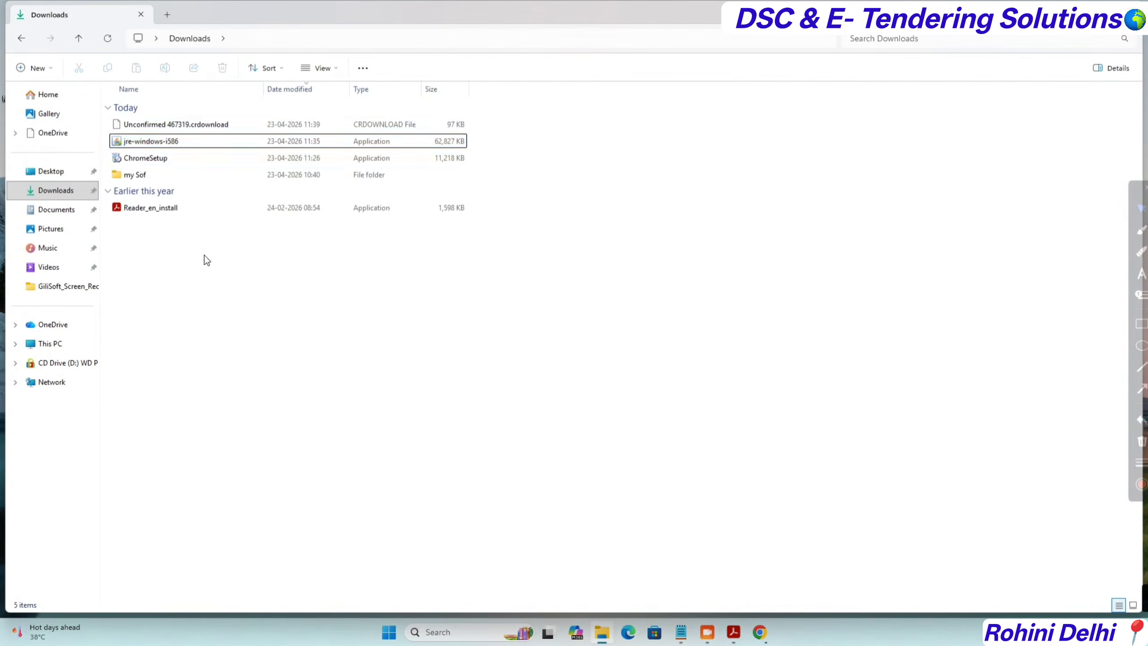
double_click(140, 142)
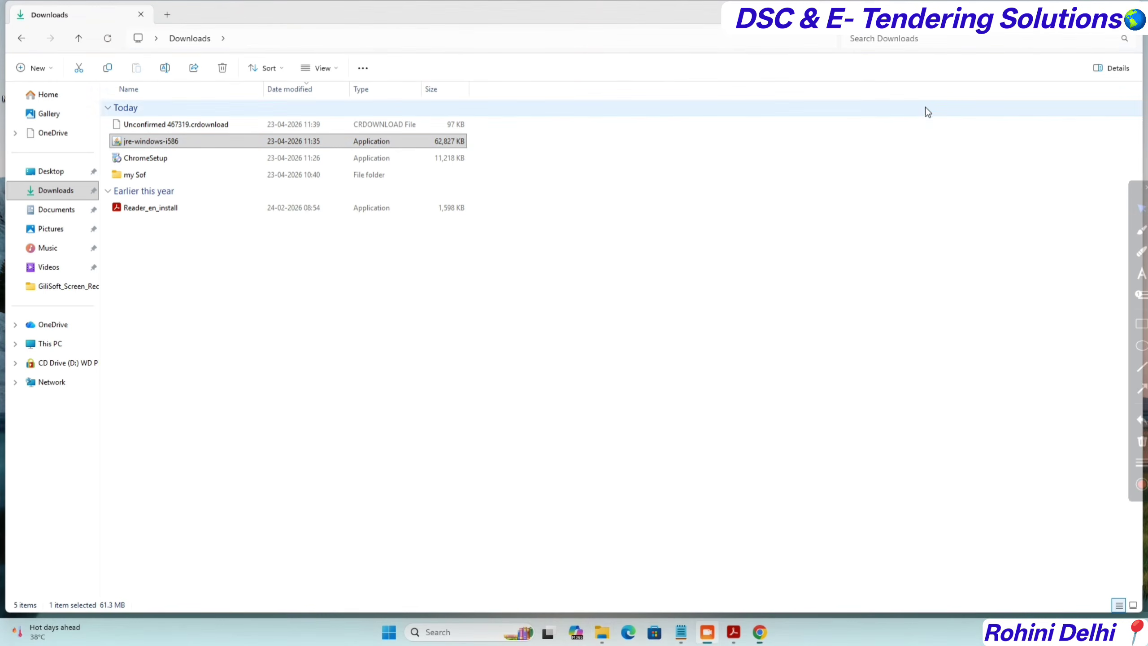
left_click(733, 638)
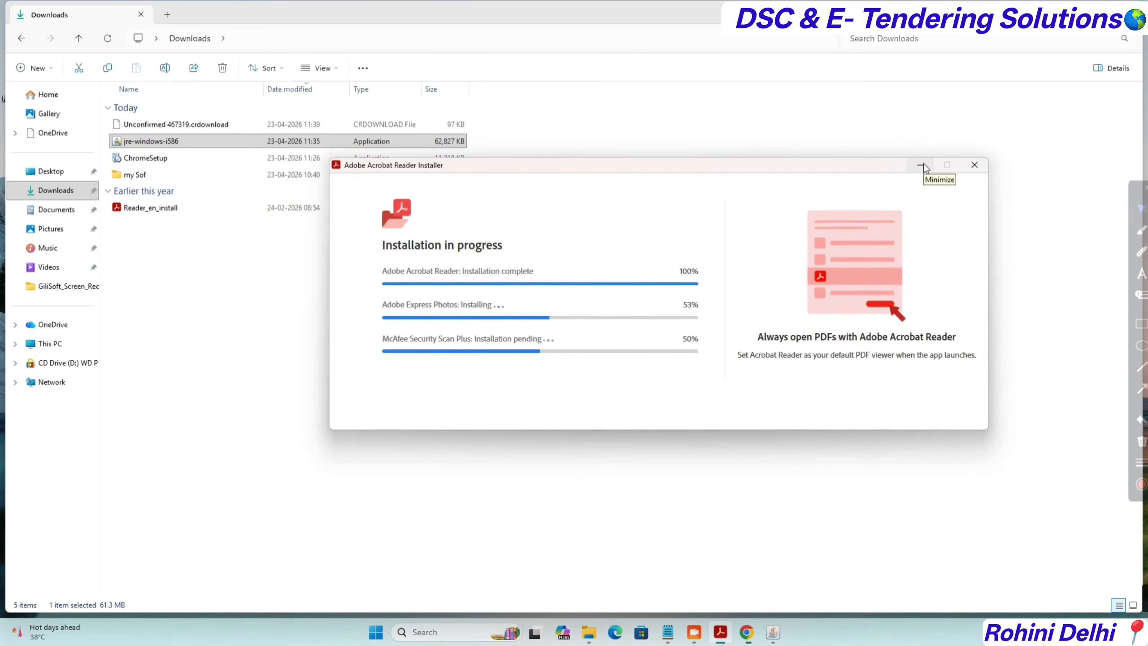
left_click(924, 165)
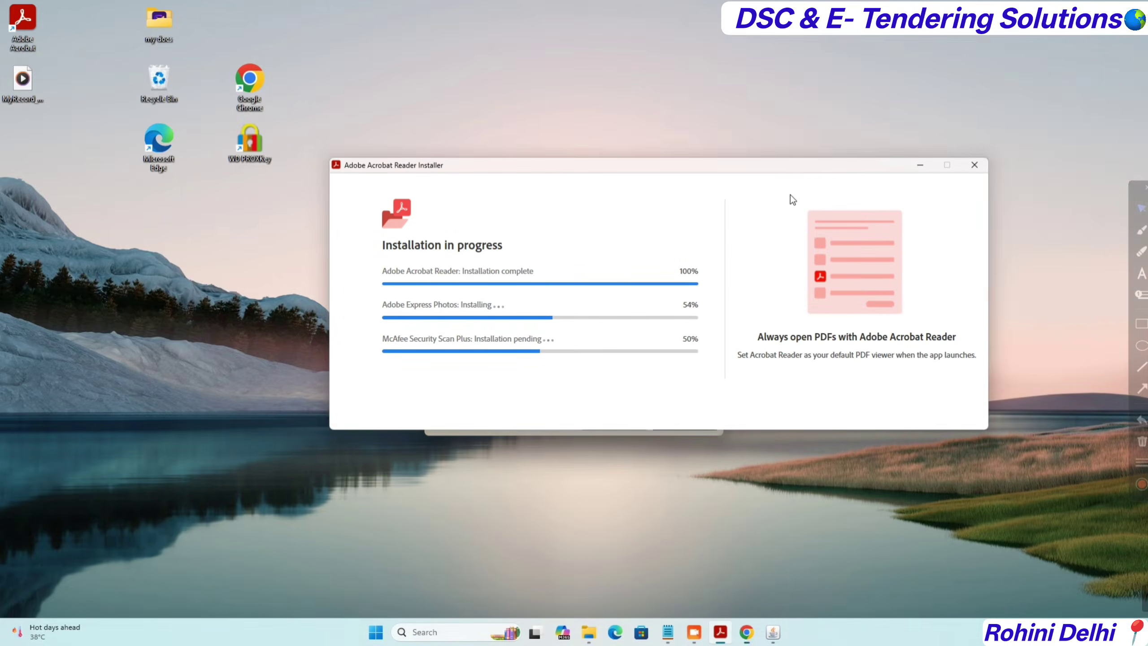
left_click_drag(782, 165, 1110, 7)
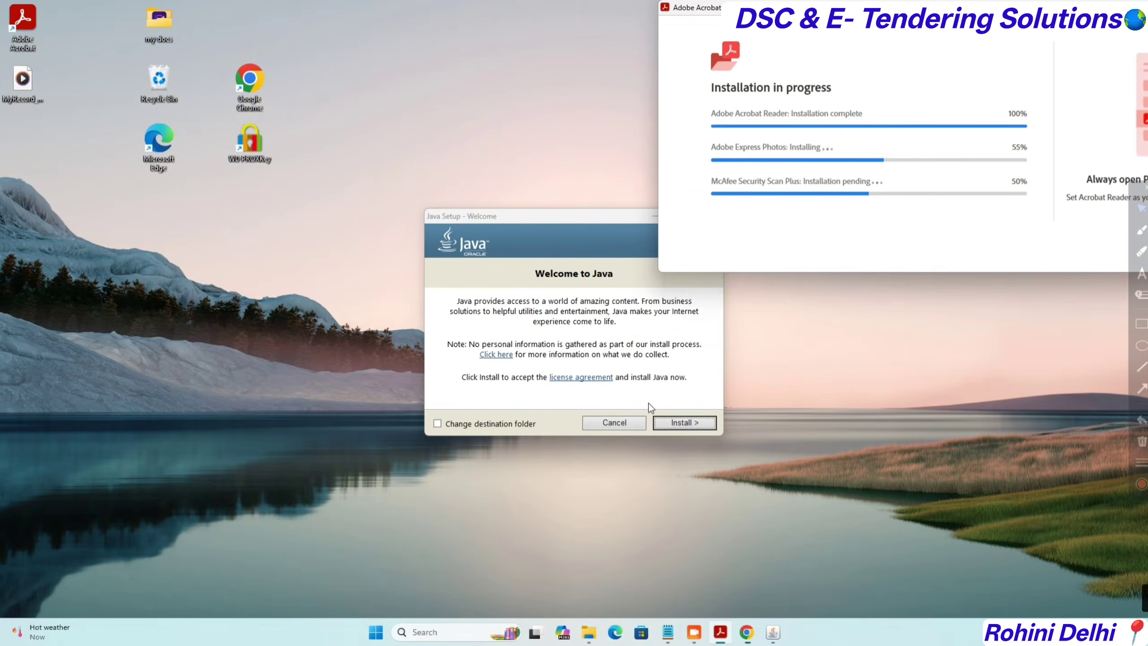
left_click(680, 429)
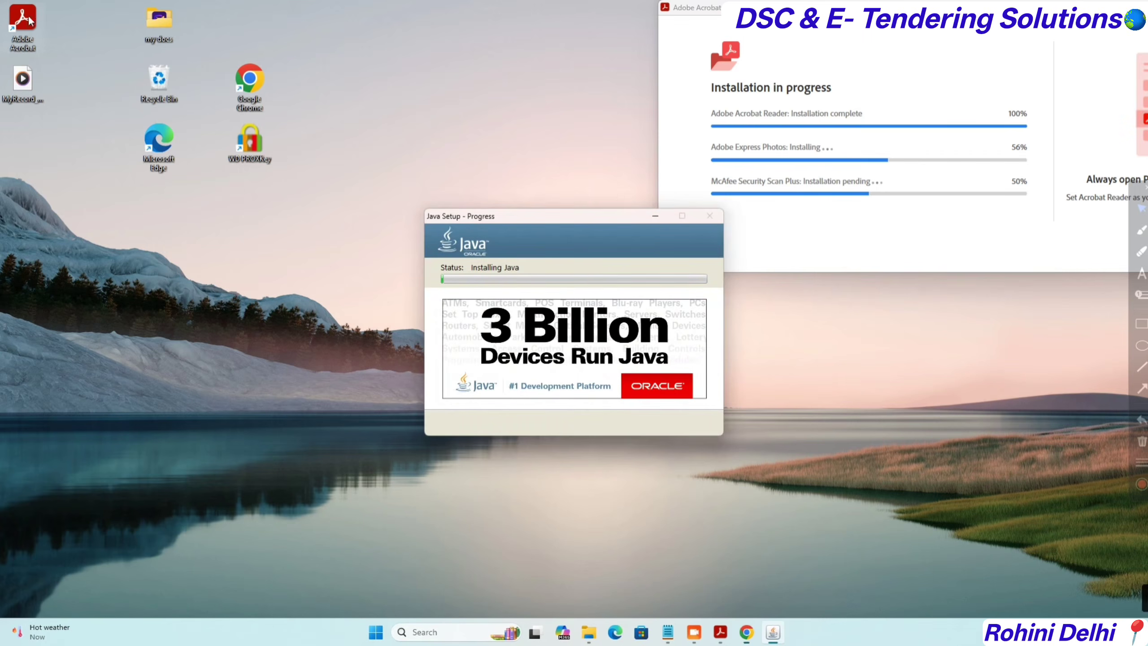
Place the Adobe Acrobat shortcut directly below the WD PROXKey icon and point it out with a temporary arrow
mouse_move(28, 14)
left_mouse_down()
mouse_move(237, 52)
mouse_move(241, 197)
left_mouse_up()
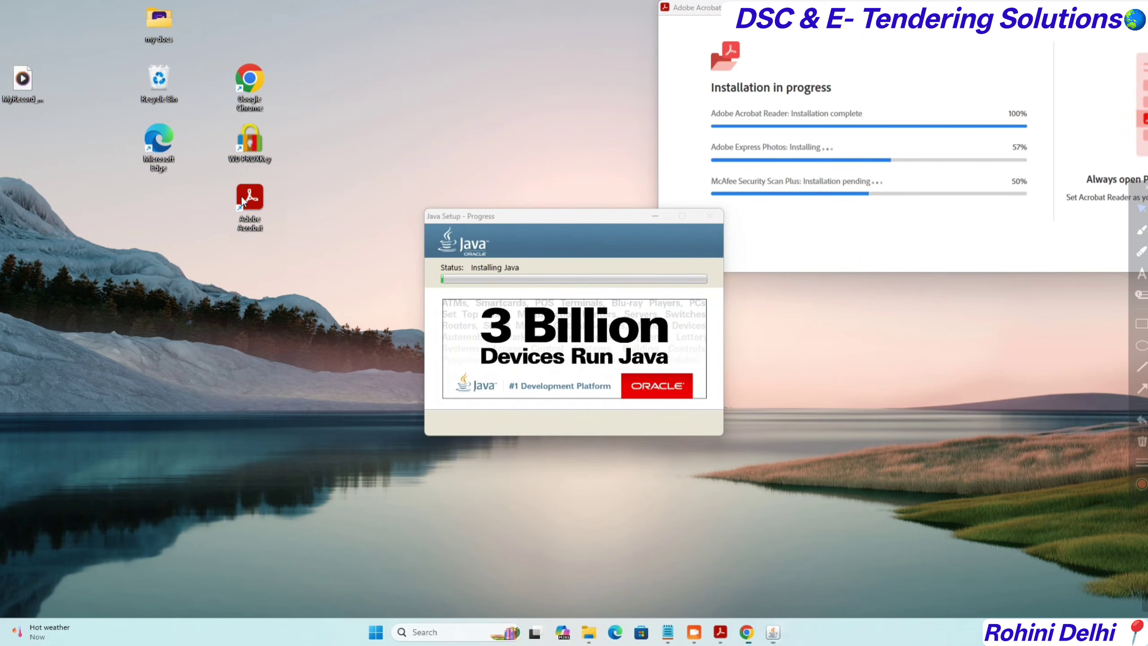
mouse_move(164, 375)
left_mouse_down()
mouse_move(205, 277)
mouse_move(236, 242)
left_mouse_up()
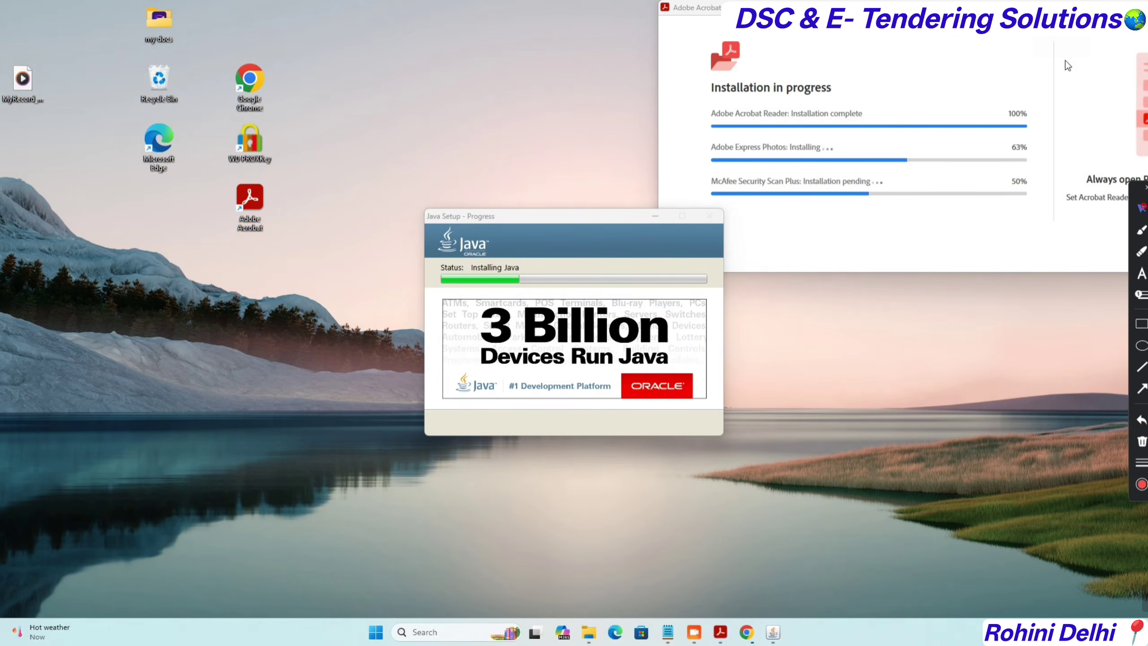
Minimize the Adobe Acrobat Reader installer window and close the completed Java setup
left_click_drag(1039, 8, 796, 18)
left_click(1003, 16)
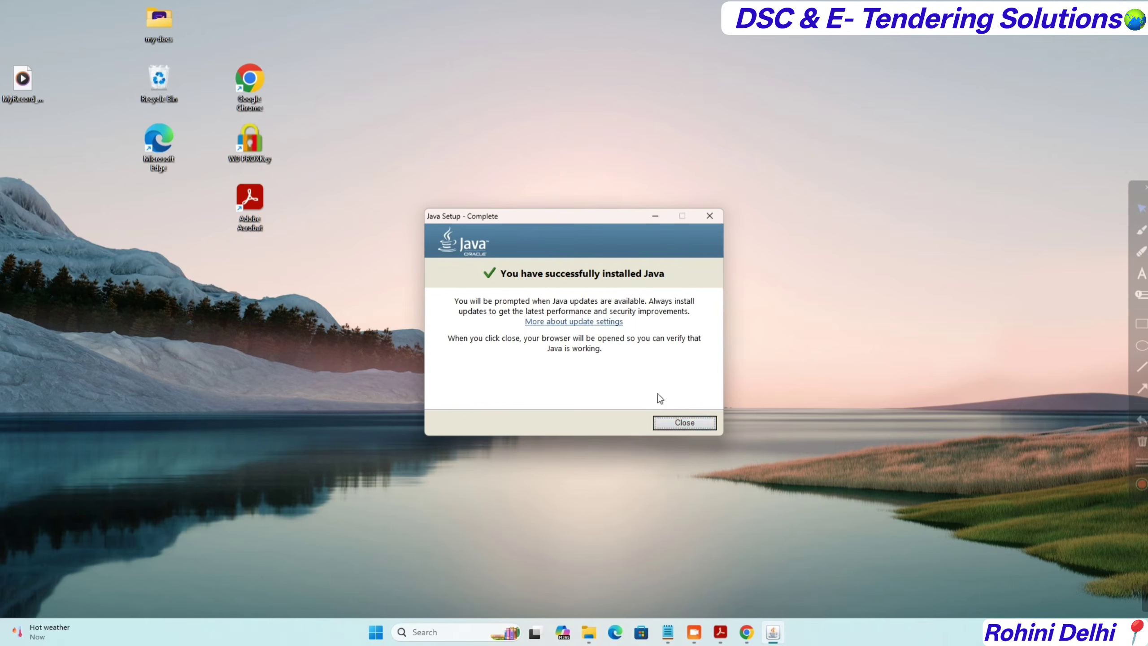
left_click(692, 425)
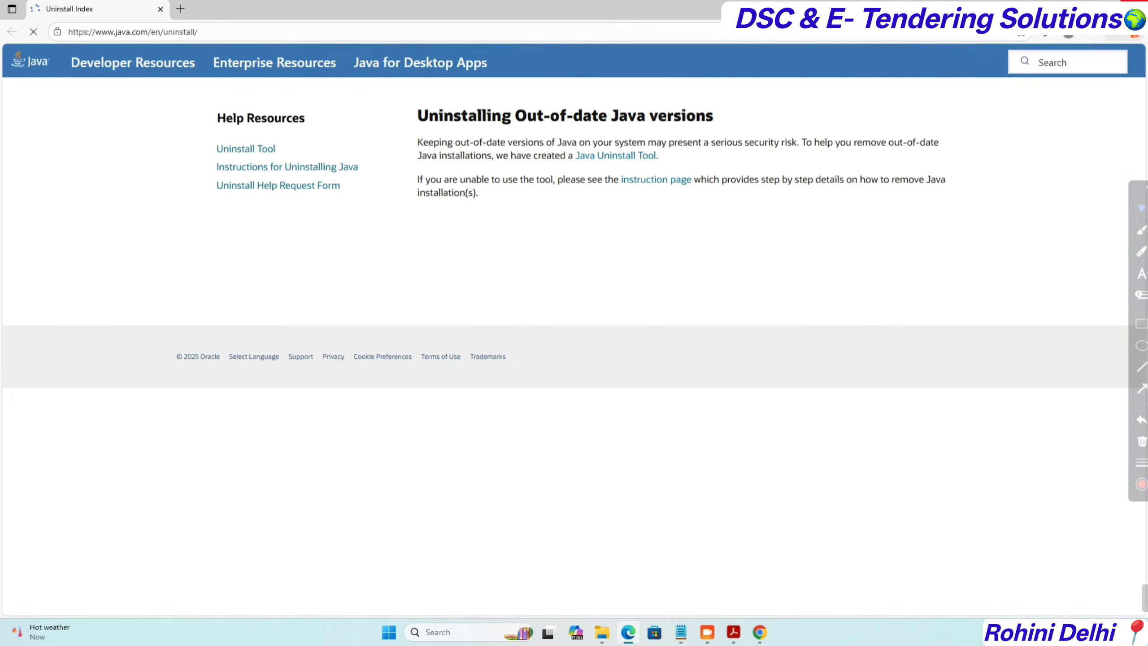
Mark the Windows search box with a temporary red arrow and search the computer for "java"
mouse_move(700, 463)
left_mouse_down()
mouse_move(572, 560)
mouse_move(551, 611)
left_mouse_up()
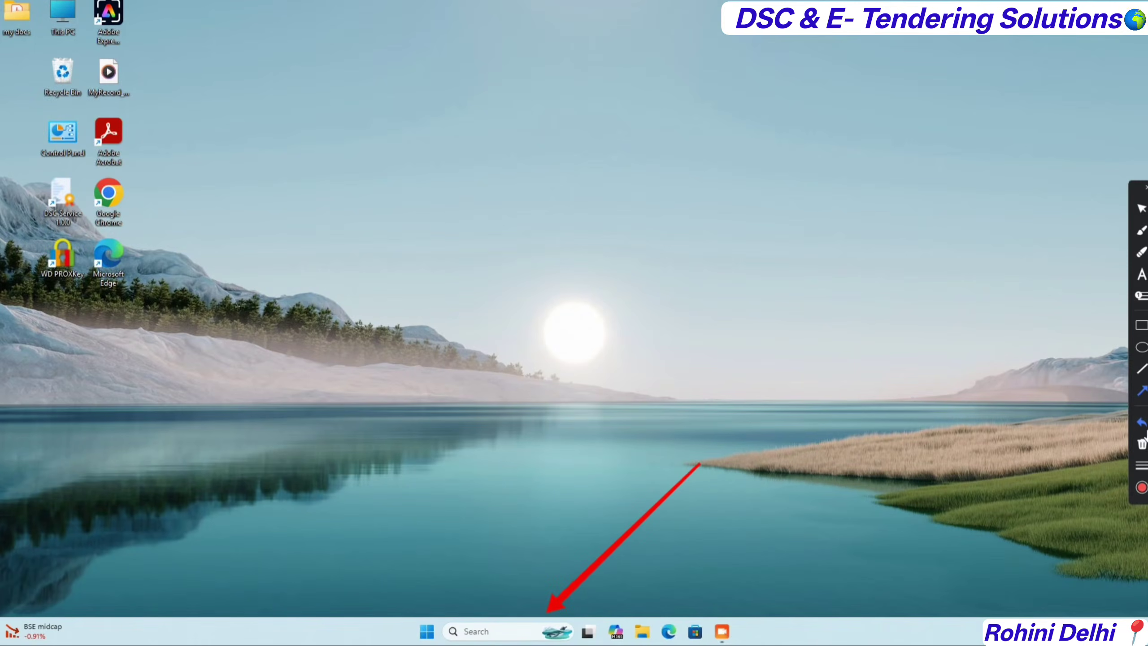
left_click(1142, 208)
left_click(522, 635)
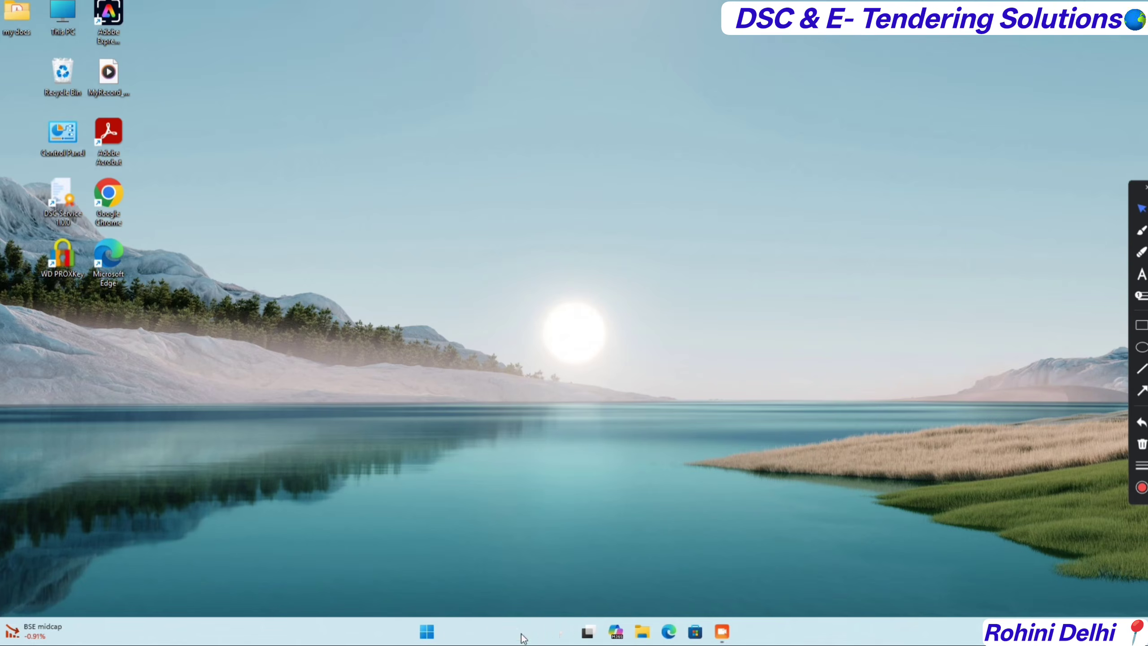
type("java")
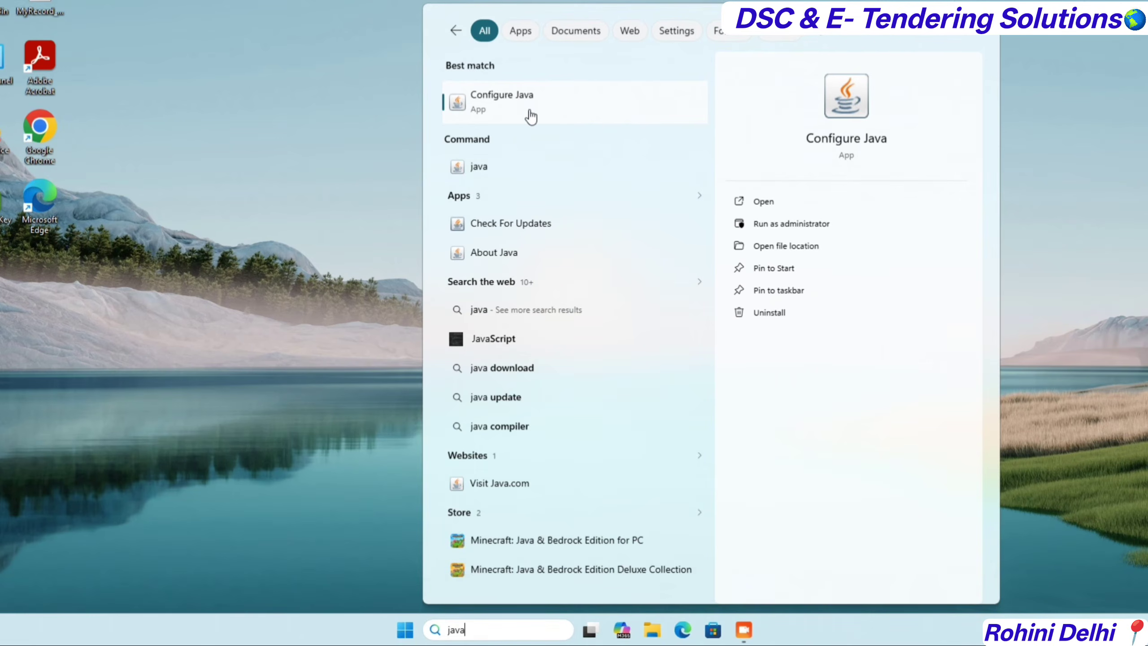
Open Configure Java from the search results and point out the Java Control Panel window with a temporary arrow
left_click(847, 153)
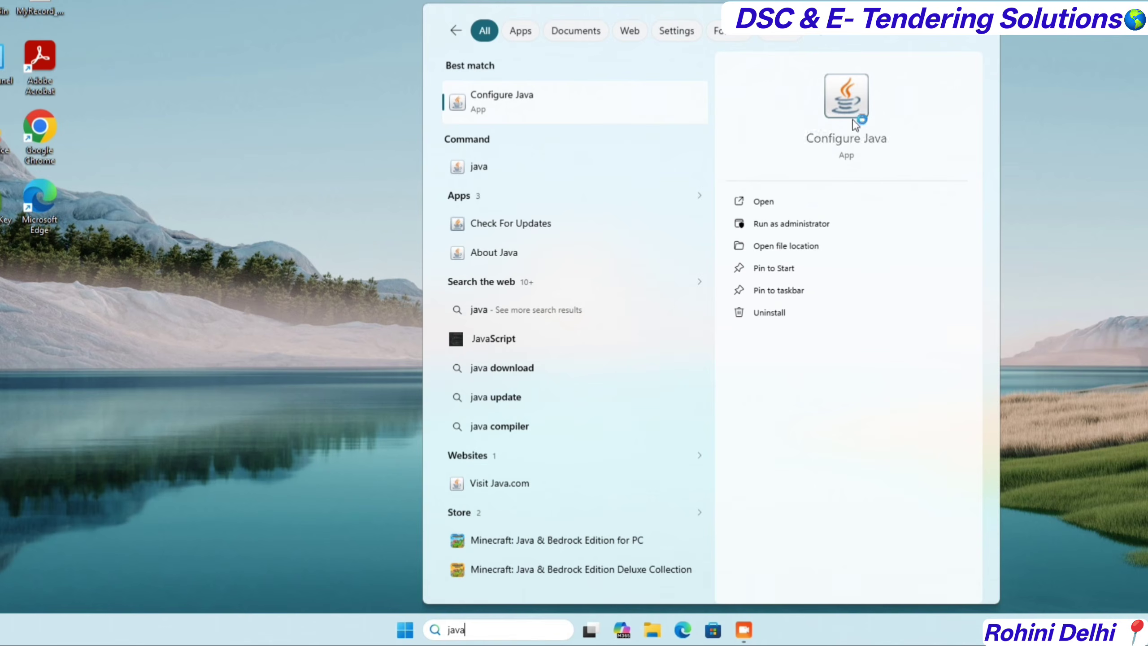
left_click(840, 107)
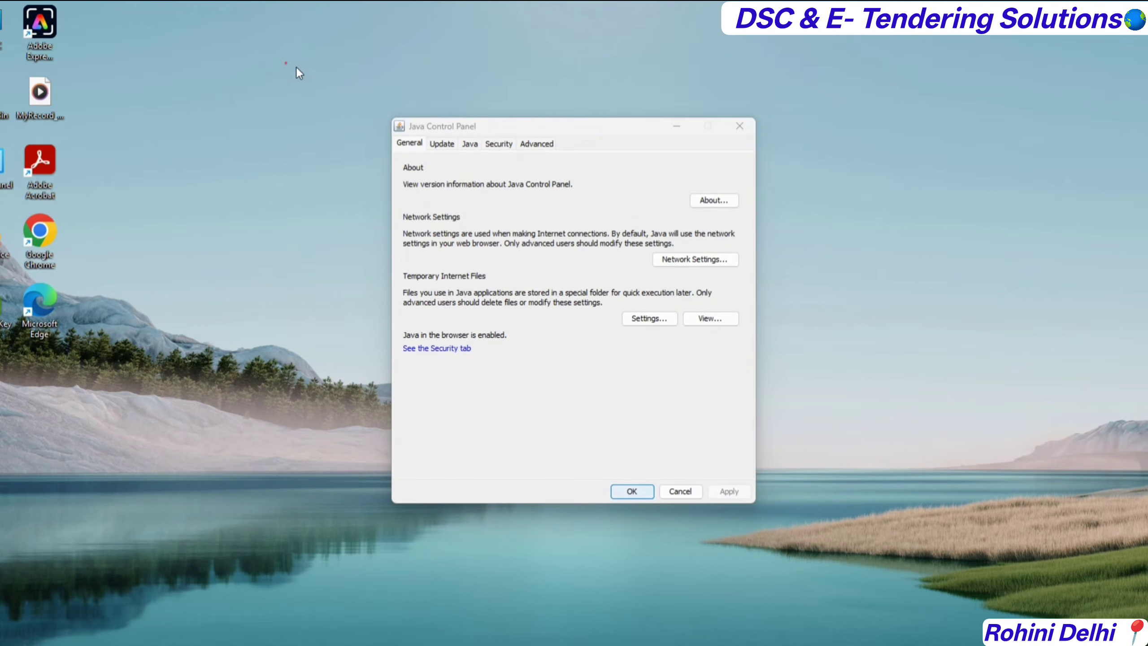
left_click_drag(273, 55, 390, 118)
Open the temporary internet files settings beside the Java Control Panel and set the JAR compression level to High
left_click(647, 319)
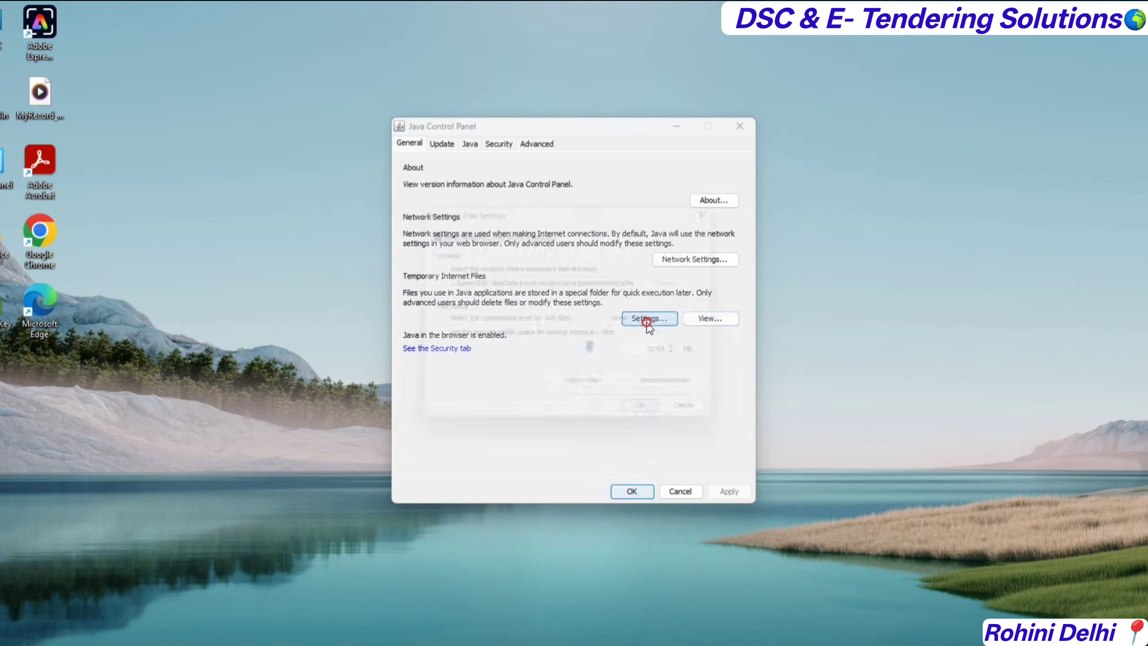
left_click_drag(577, 216, 948, 235)
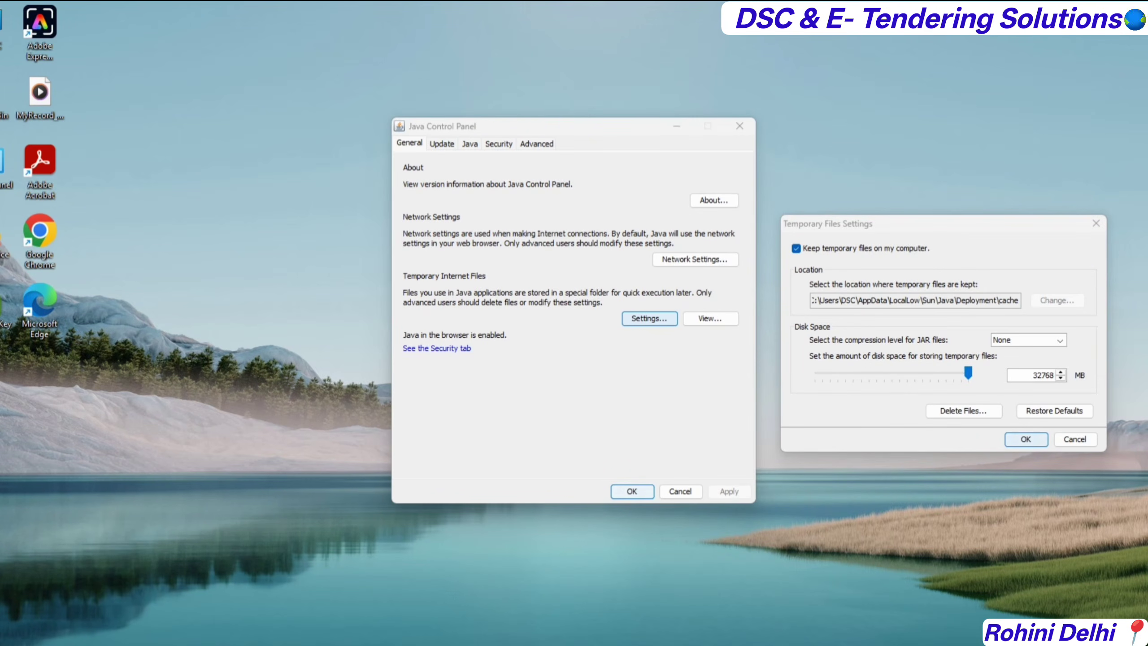
left_click(1057, 339)
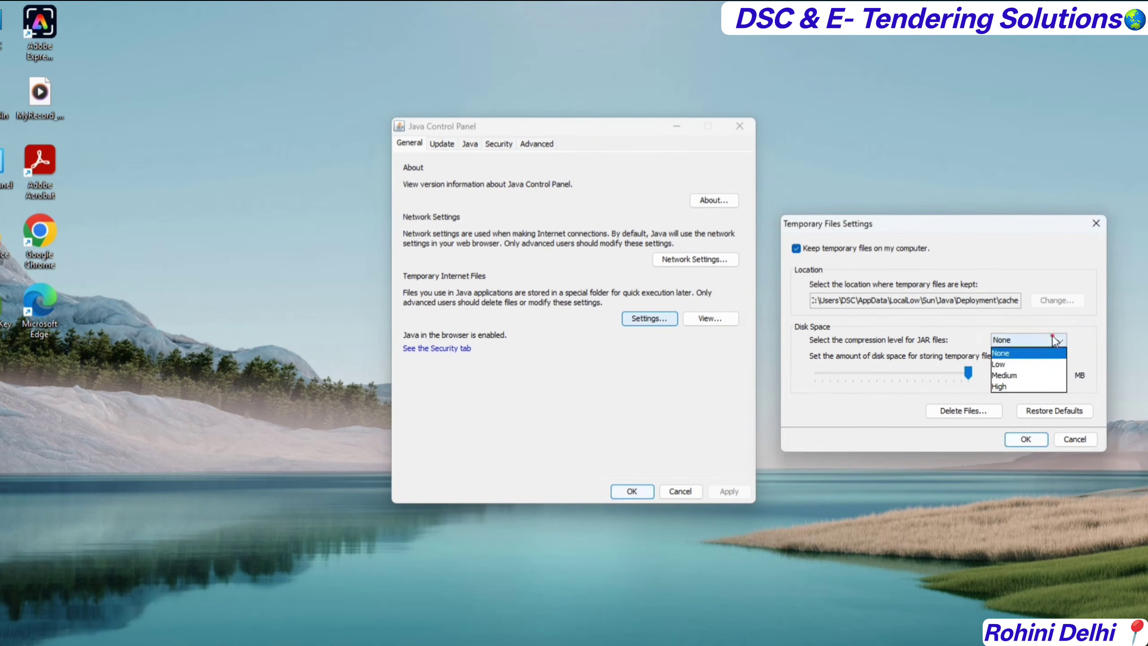
left_click(1013, 387)
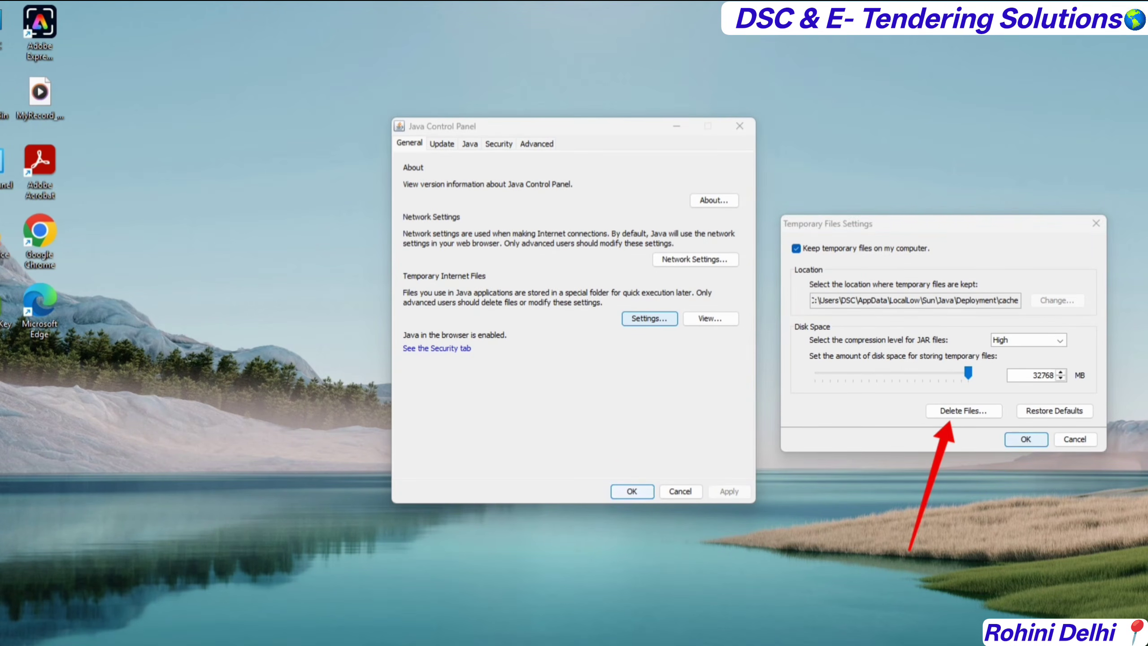
Delete Java's trace and log files, cached applications and installed applications and applets, and accept the temporary files settings
left_click(984, 409)
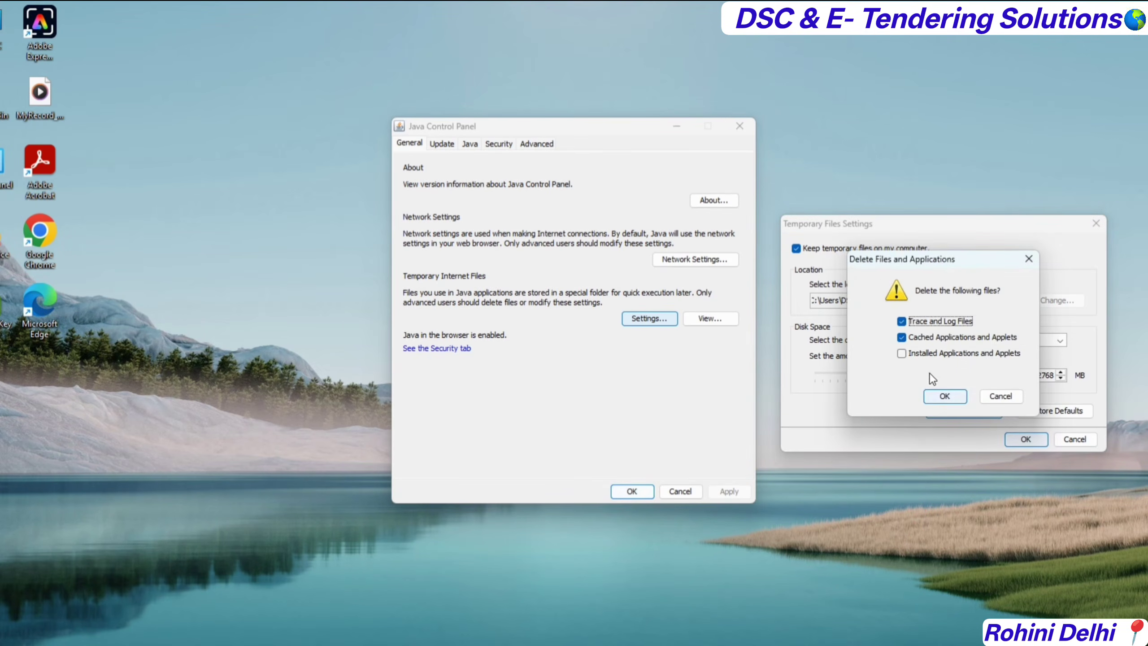
left_click(901, 354)
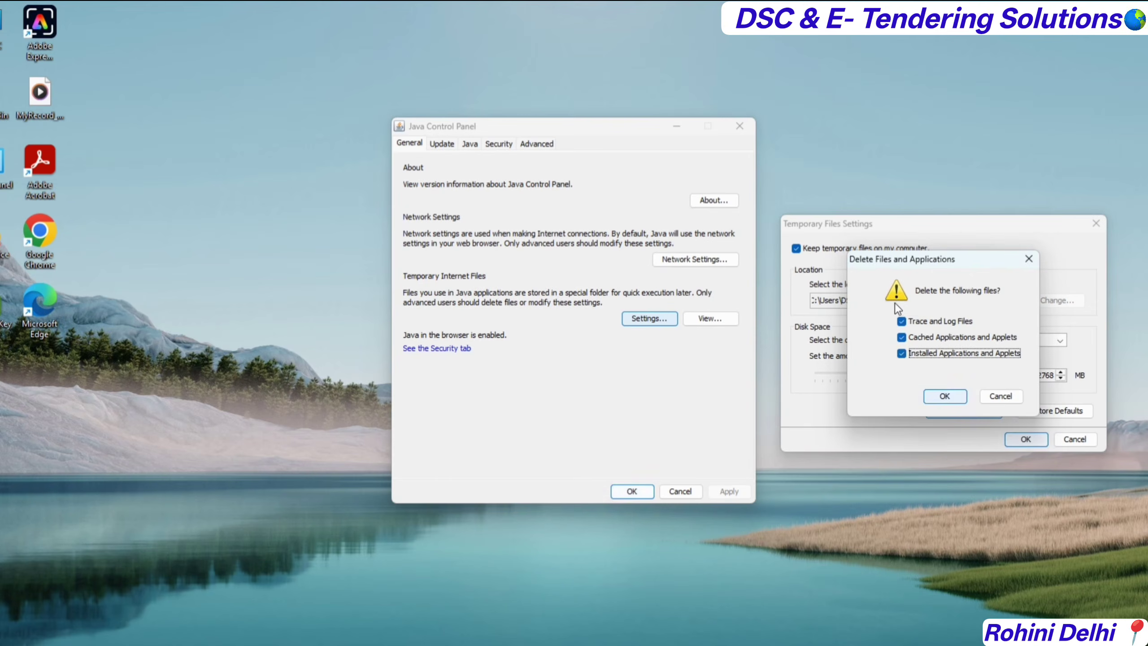
left_click(944, 396)
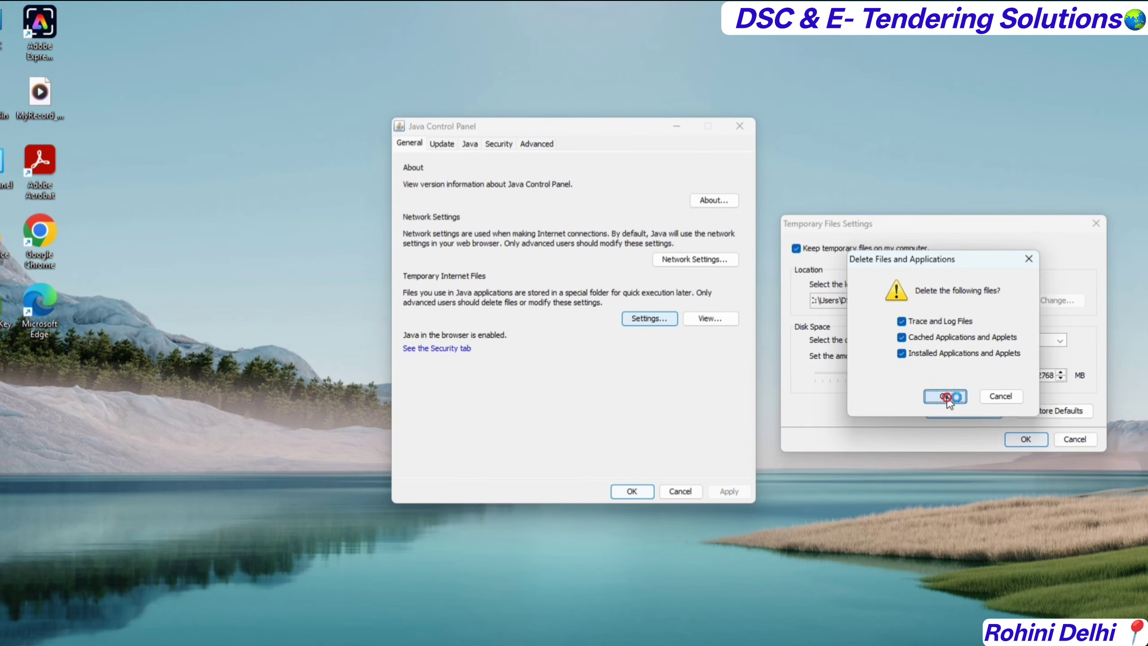
left_click(1025, 439)
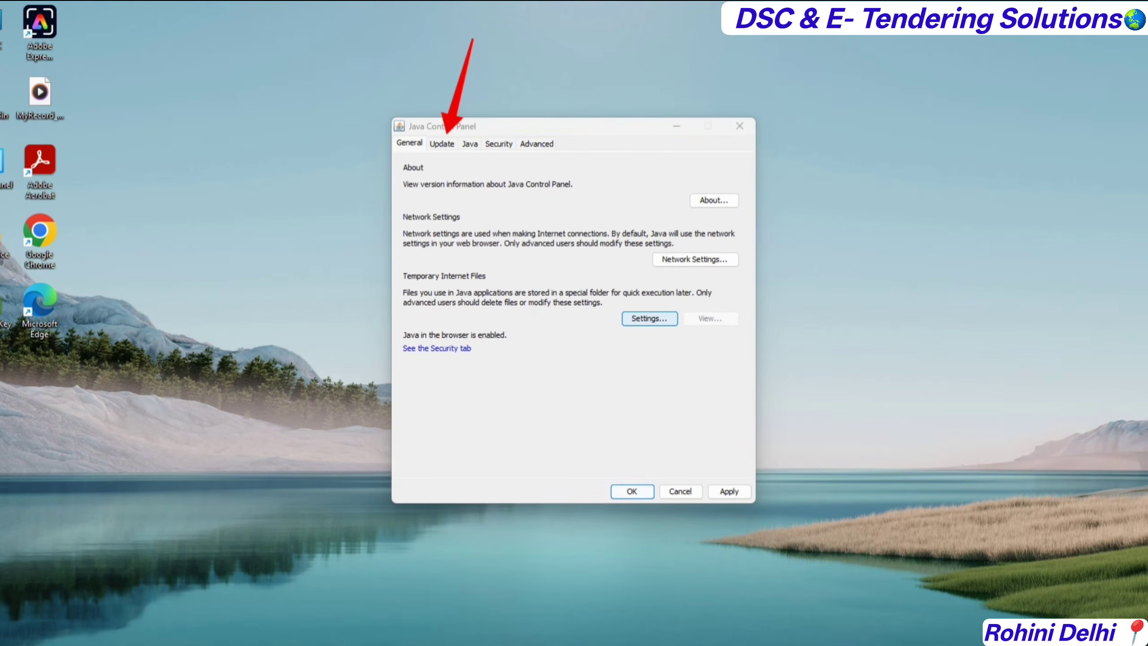
Turn off Check for Updates Automatically for Java and confirm with Do Not Check
left_click(442, 144)
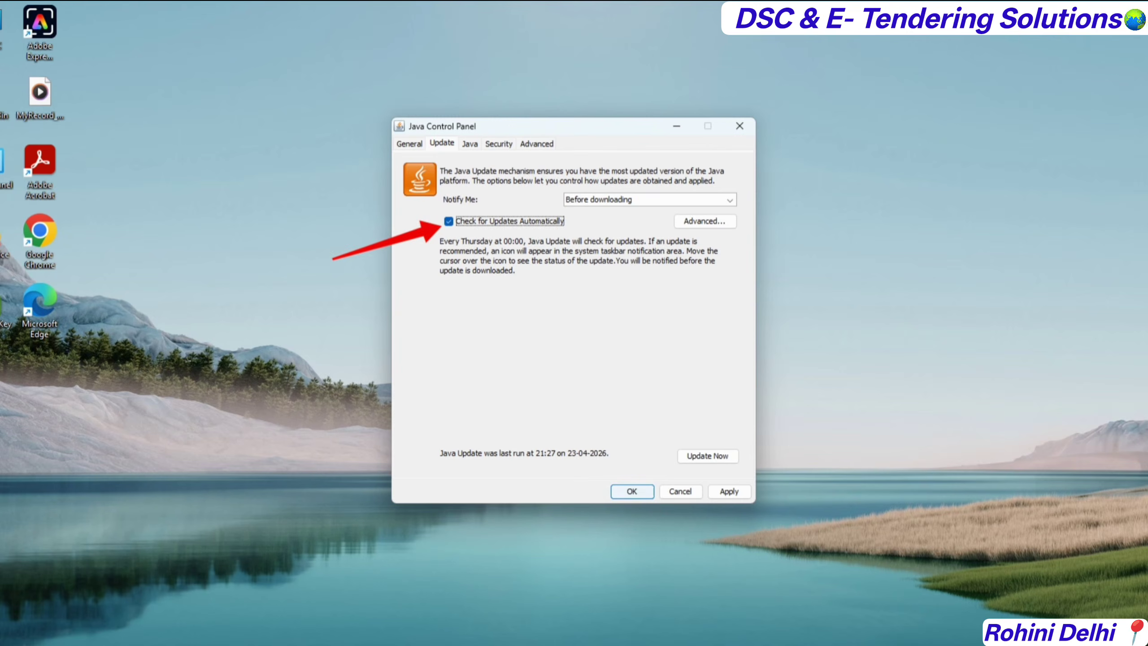
key("space")
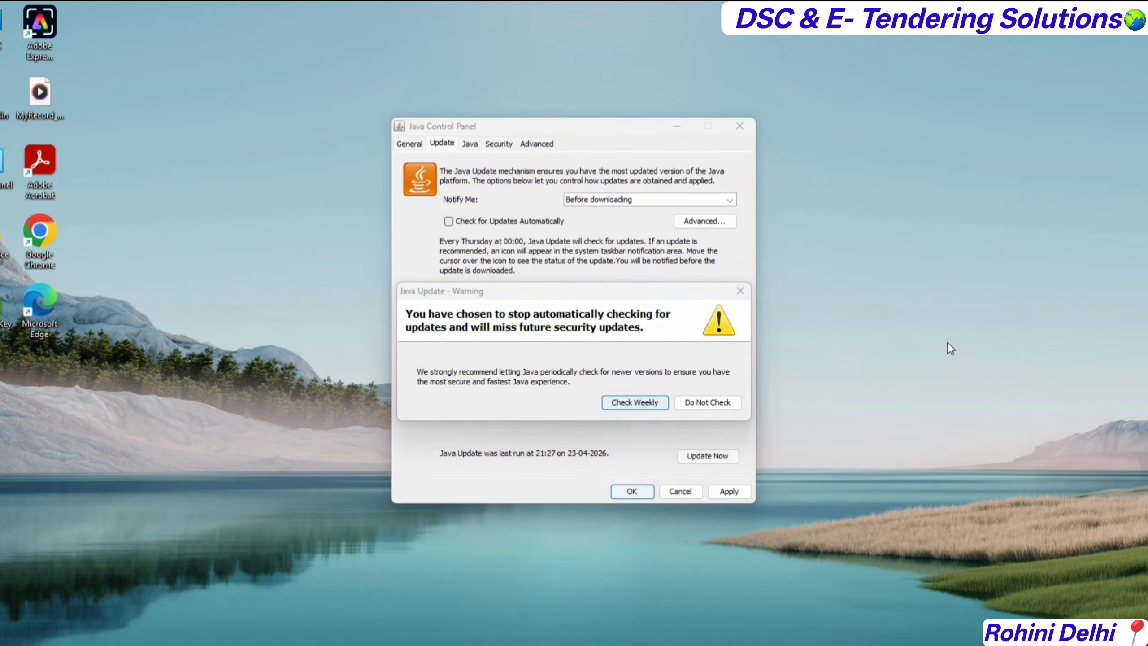
left_click_drag(955, 327, 742, 400)
left_click(703, 402)
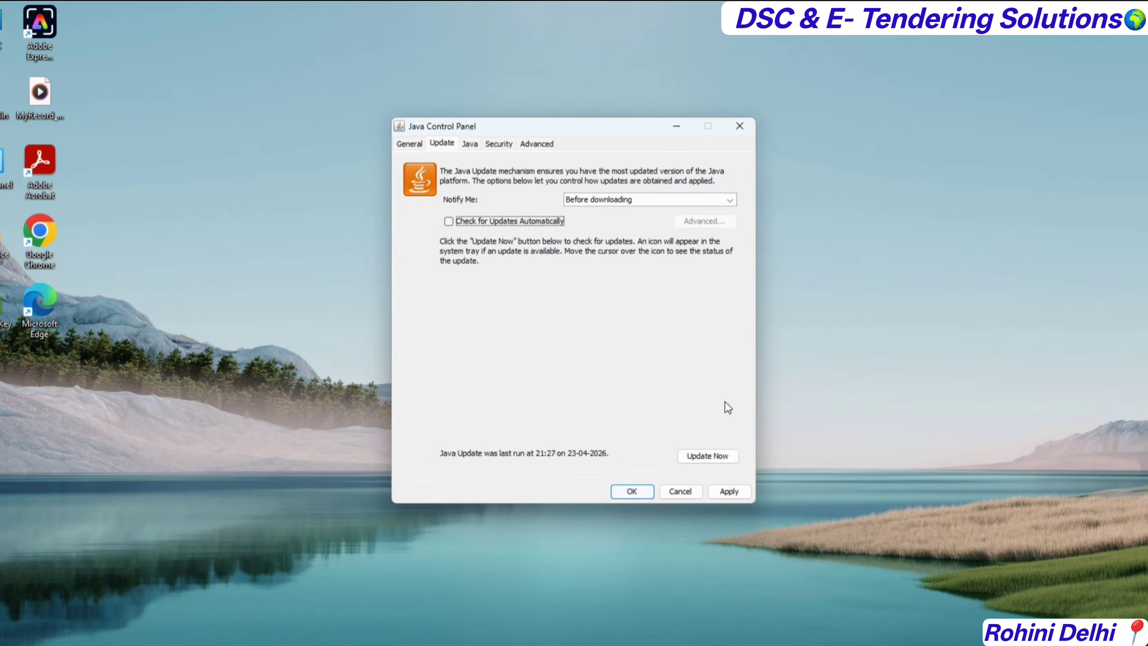
left_click(893, 371)
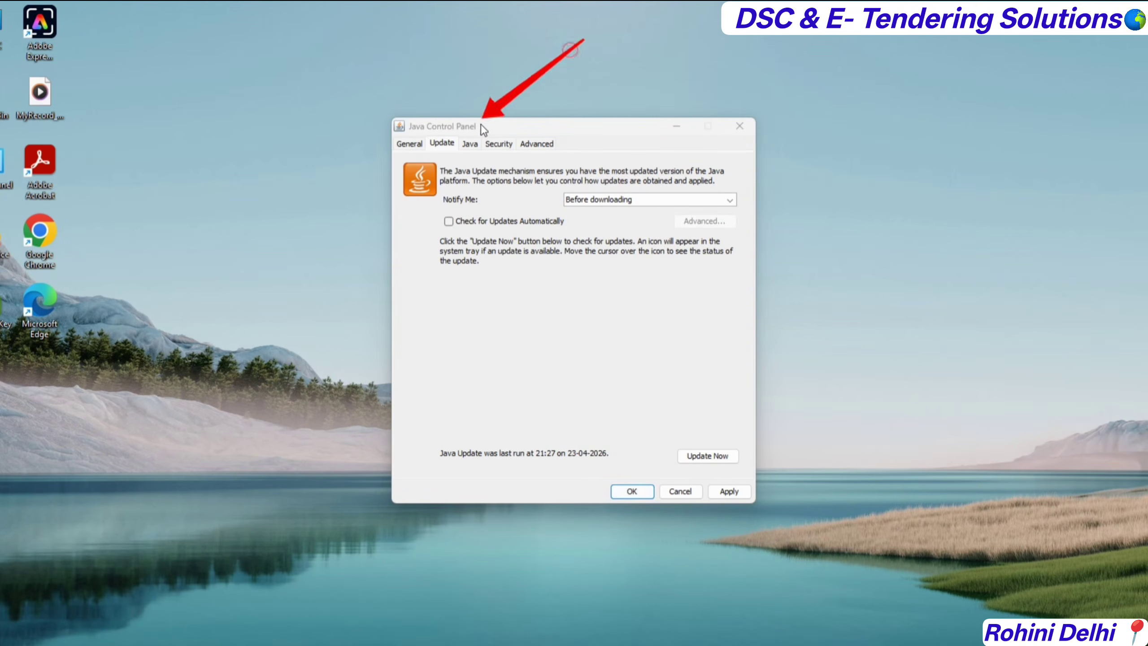
View the Java Runtime Environment settings, mark the installed runtime's entry with a temporary arrow, and close them
left_click(475, 143)
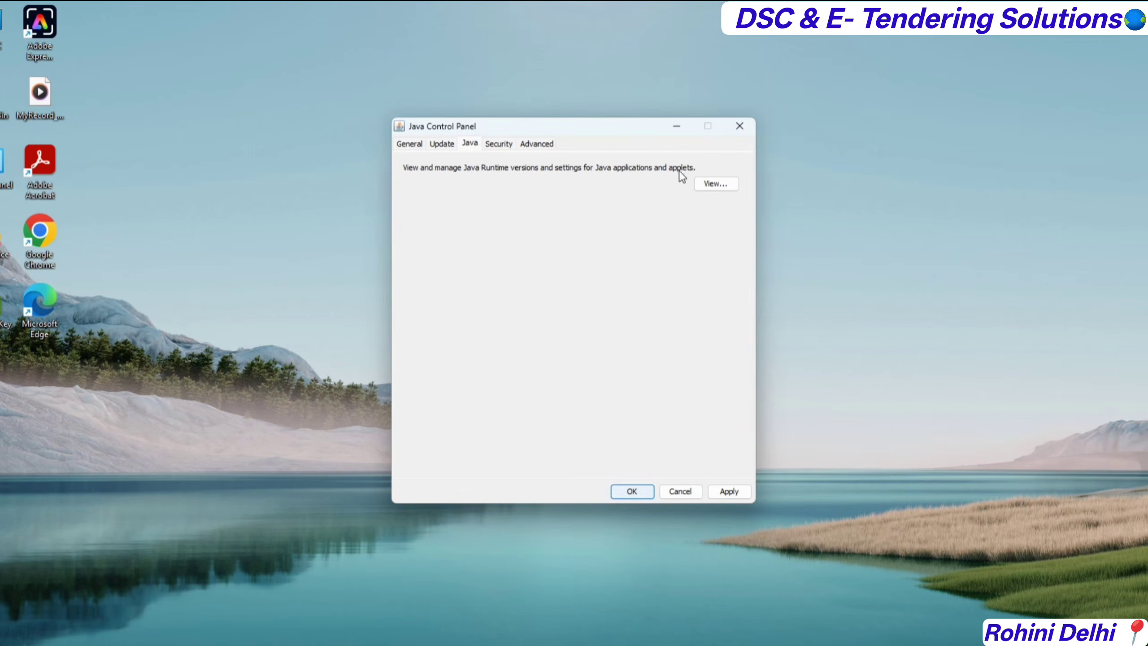
left_click(724, 184)
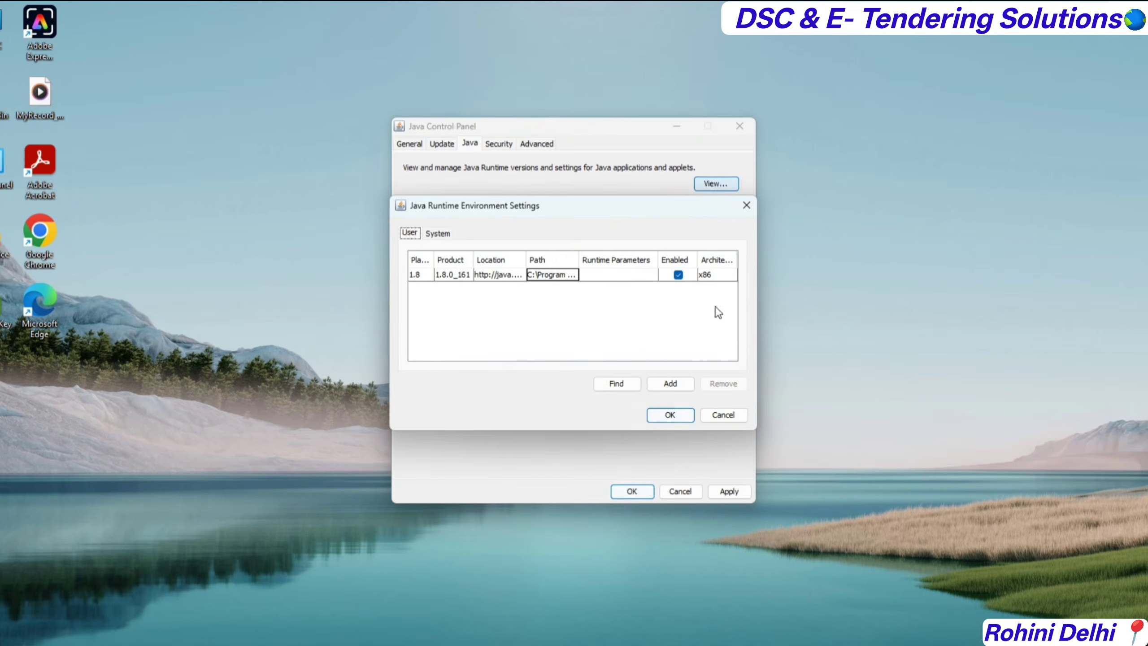
left_click_drag(633, 212, 936, 235)
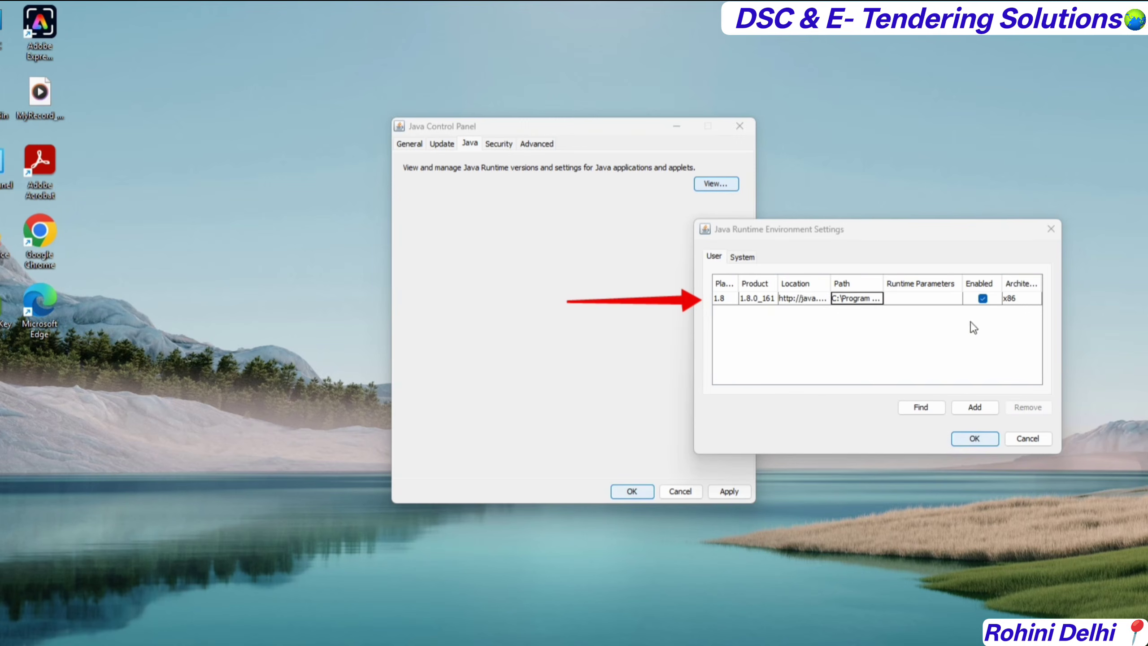
left_click(975, 438)
left_click(653, 111)
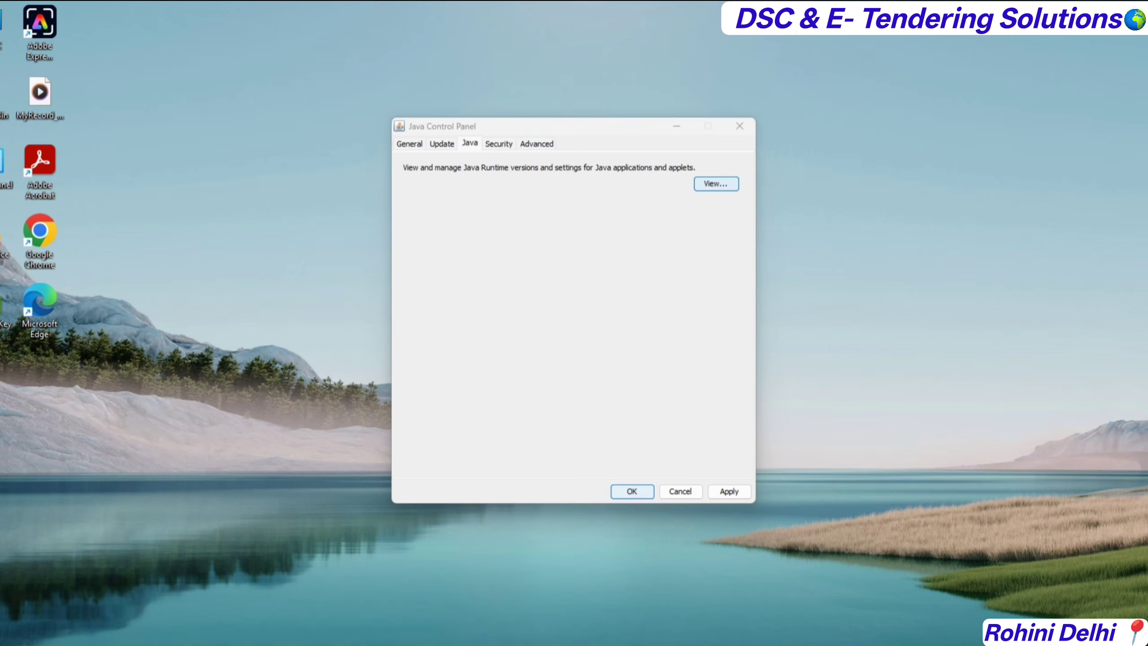
Review Java's security settings, marking the browser content option, the High security level and the Exception Site List with temporary arrows
left_click(502, 144)
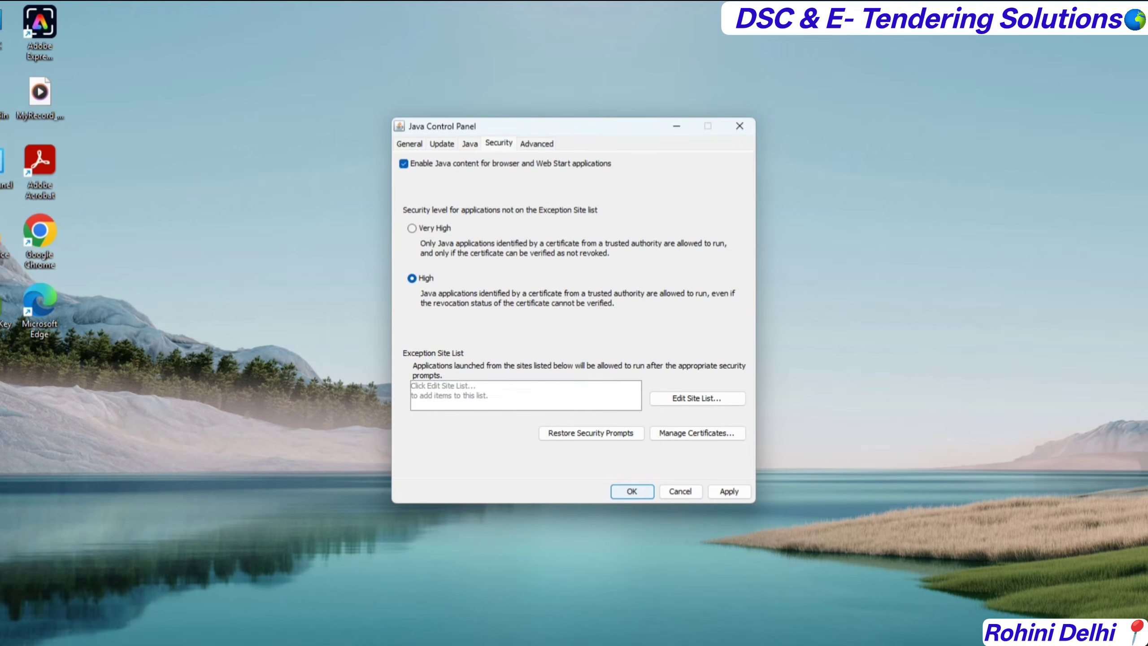
left_click_drag(224, 173, 393, 161)
left_click_drag(186, 276, 393, 282)
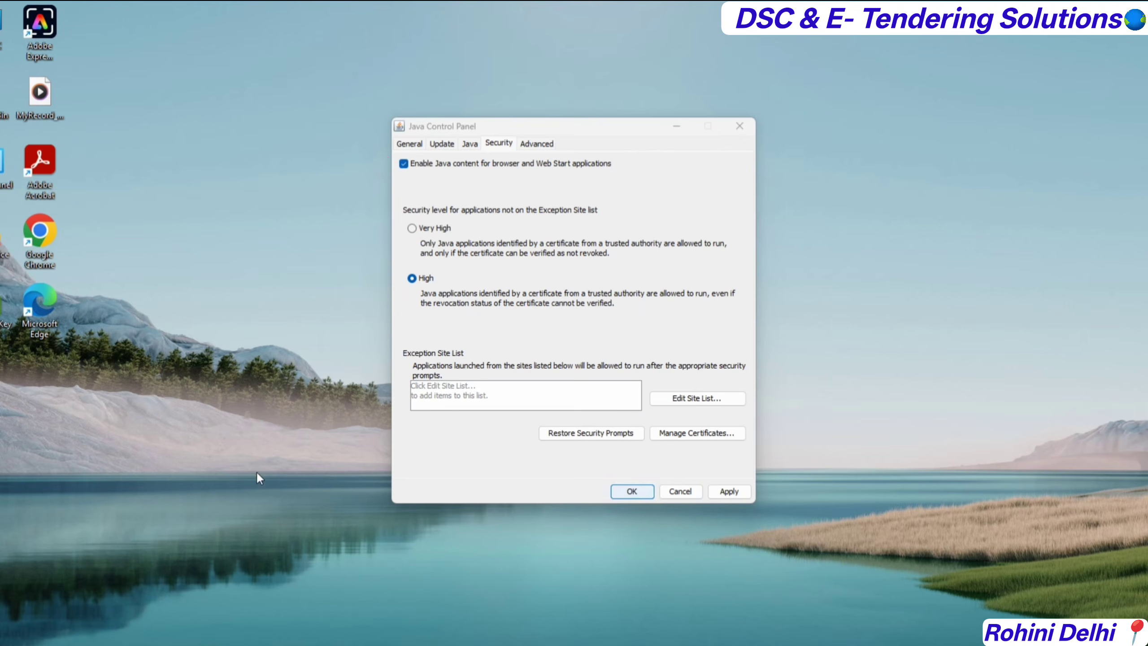
left_click_drag(243, 478, 428, 406)
Examine the advanced Java settings from Debugging to Miscellaneous, framing each visible portion with a temporary red rectangle
left_click(551, 145)
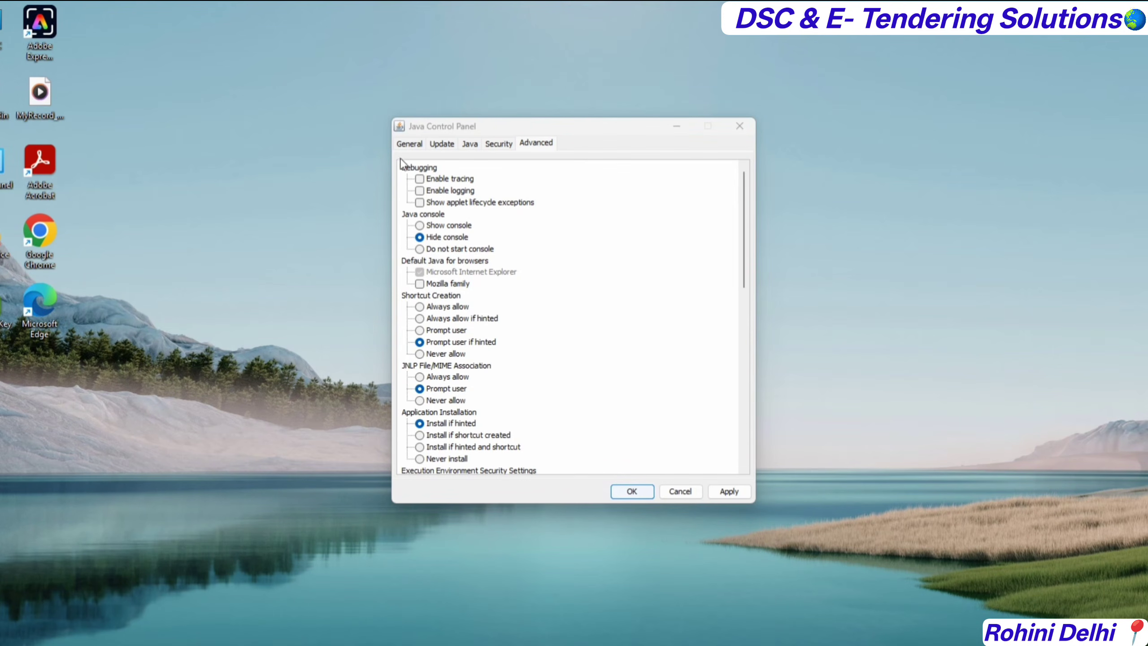
mouse_move(395, 162)
left_mouse_down()
mouse_move(489, 248)
mouse_move(574, 478)
left_mouse_up()
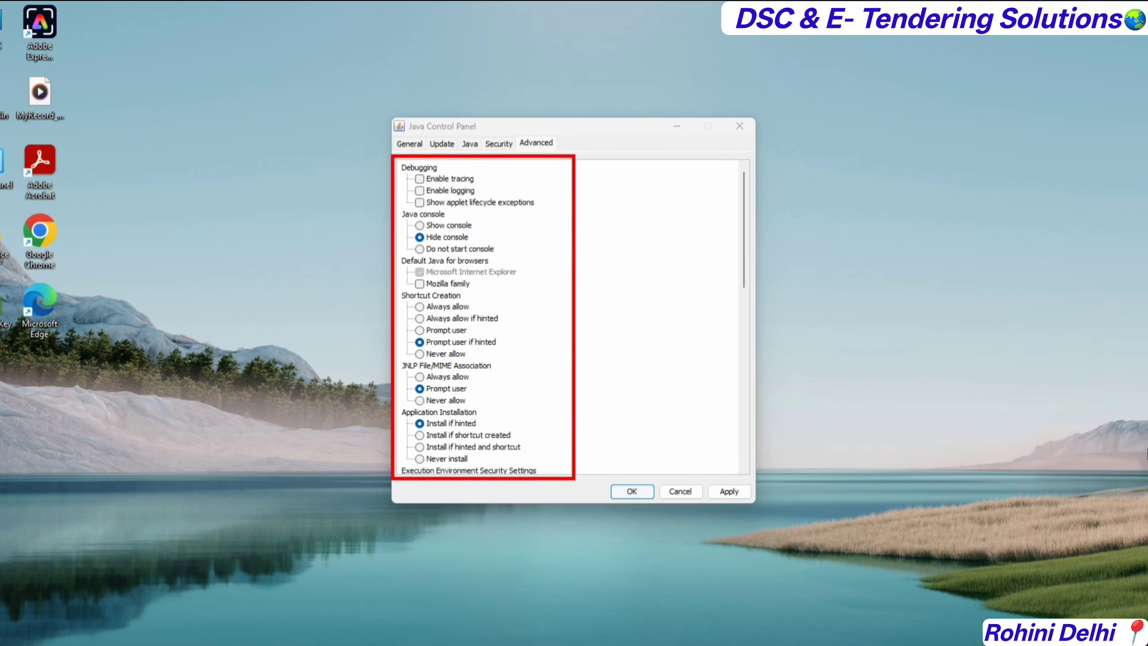
left_click_drag(275, 78, 389, 191)
key("Escape")
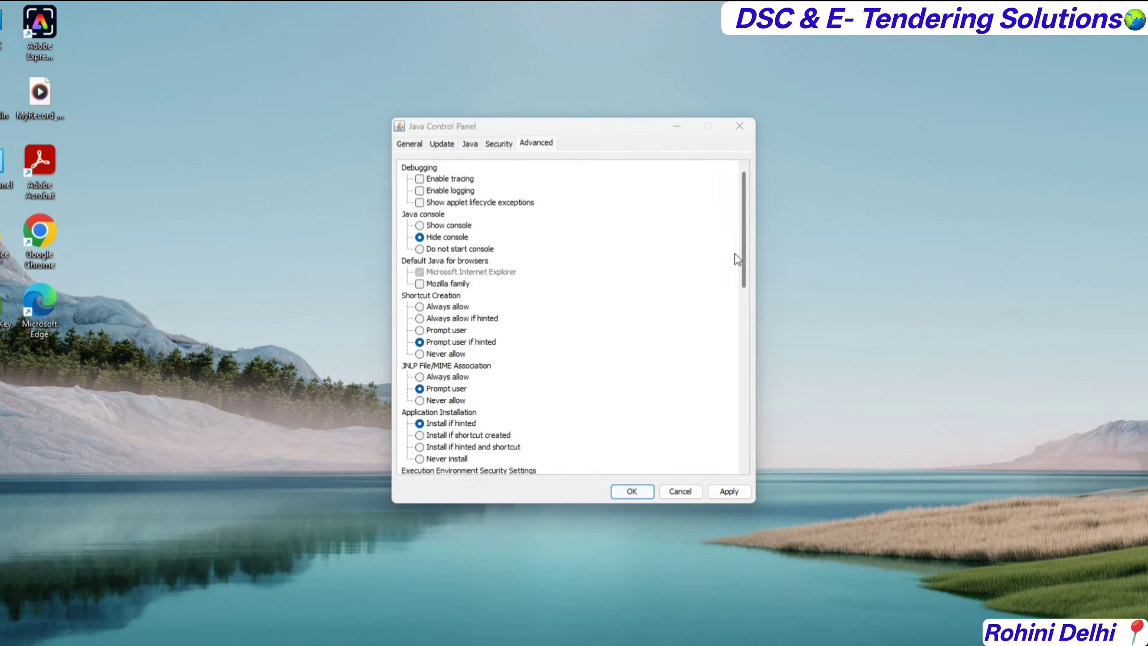
left_click_drag(743, 255, 727, 373)
mouse_move(394, 156)
left_mouse_down()
mouse_move(559, 387)
mouse_move(607, 482)
left_mouse_up()
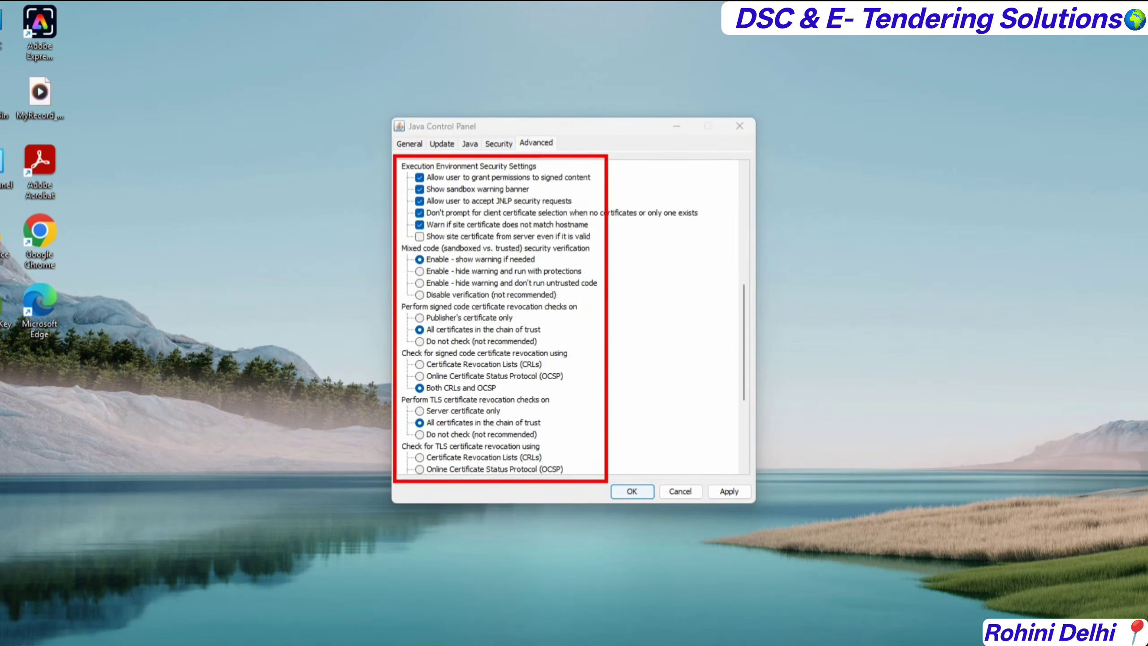
left_click_drag(297, 96, 378, 188)
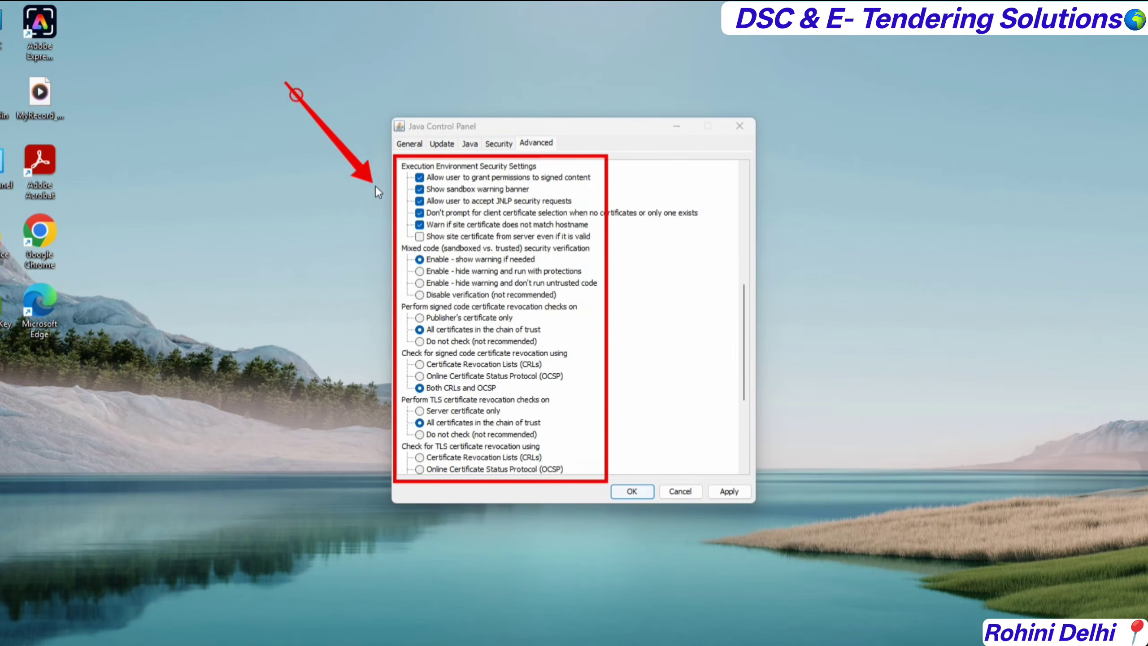
left_click_drag(743, 358, 745, 424)
mouse_move(394, 154)
left_mouse_down()
mouse_move(635, 430)
mouse_move(645, 480)
left_mouse_up()
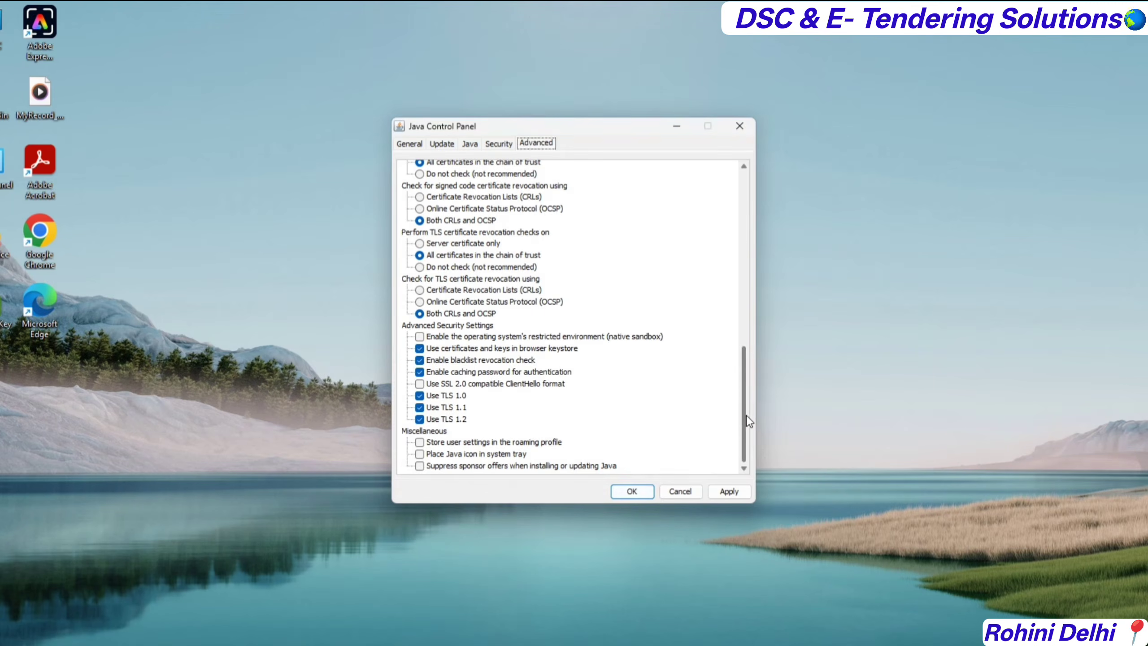
left_click_drag(744, 414, 740, 236)
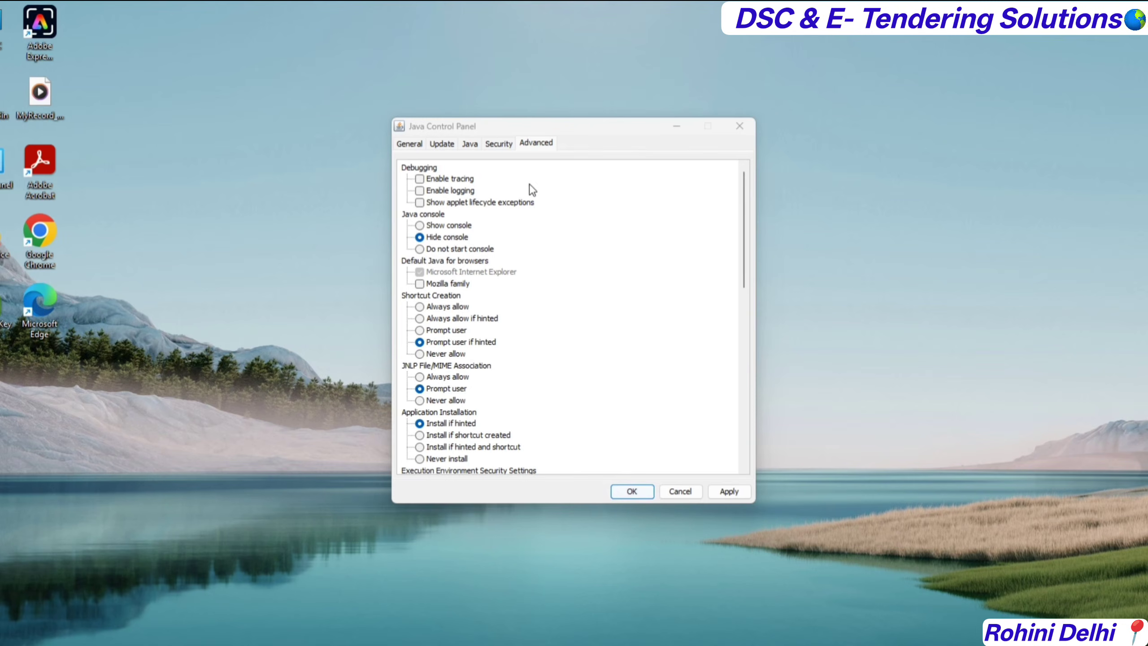
Enable tracing and logging, and set Shortcut Creation and JNLP File/MIME Association to Always allow
left_click(427, 179)
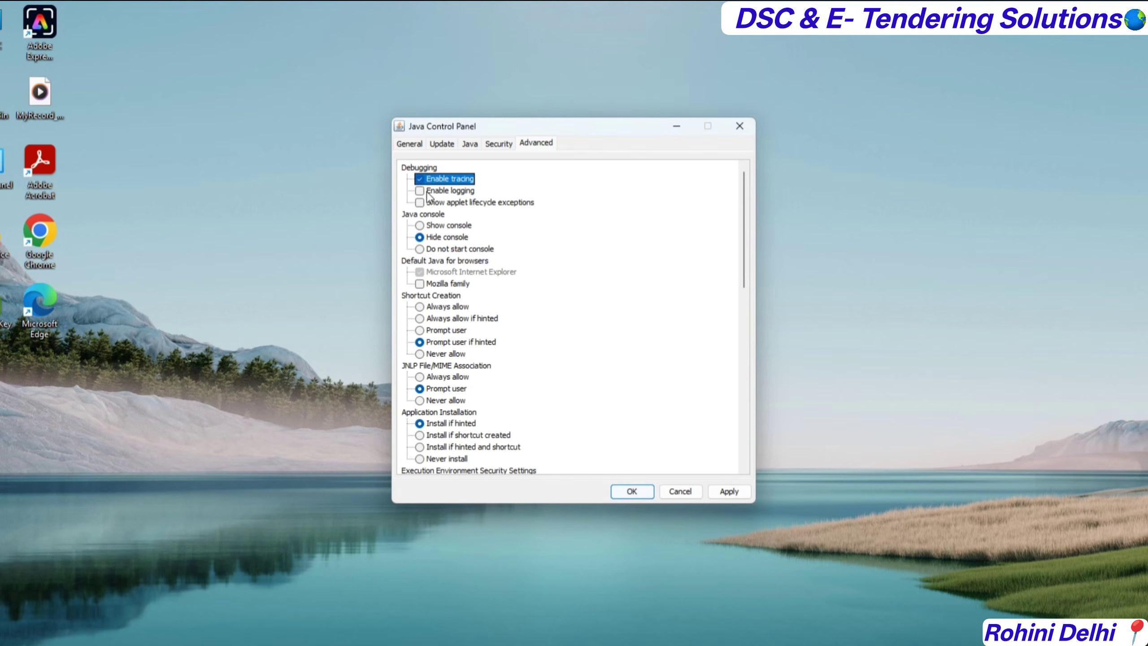
left_click(427, 192)
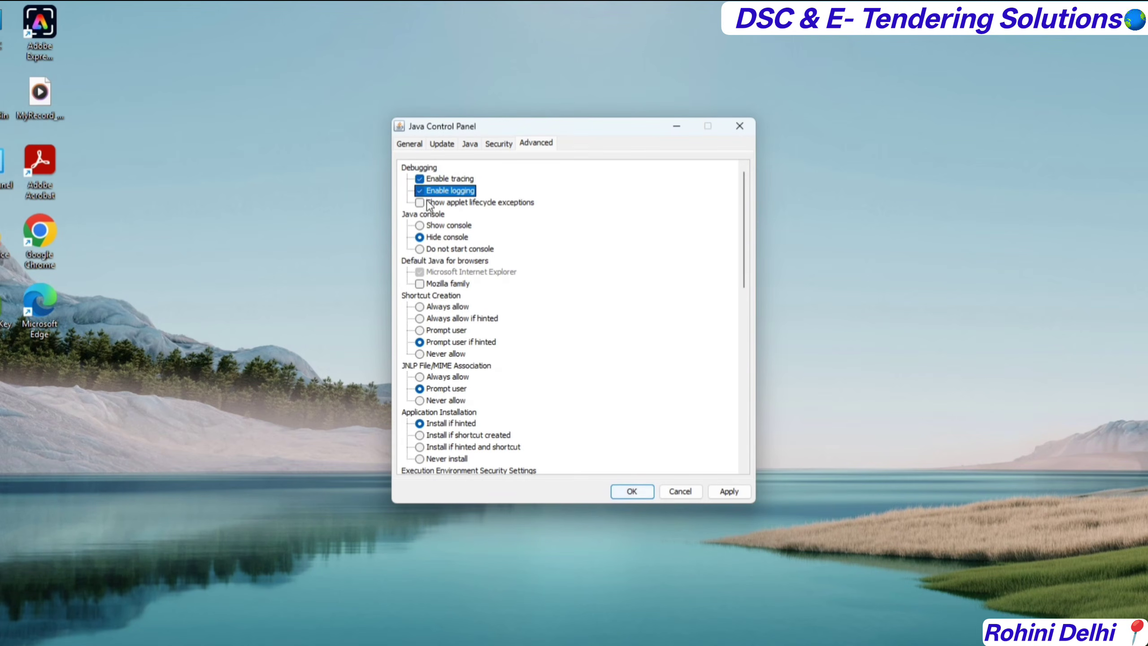
left_click(425, 306)
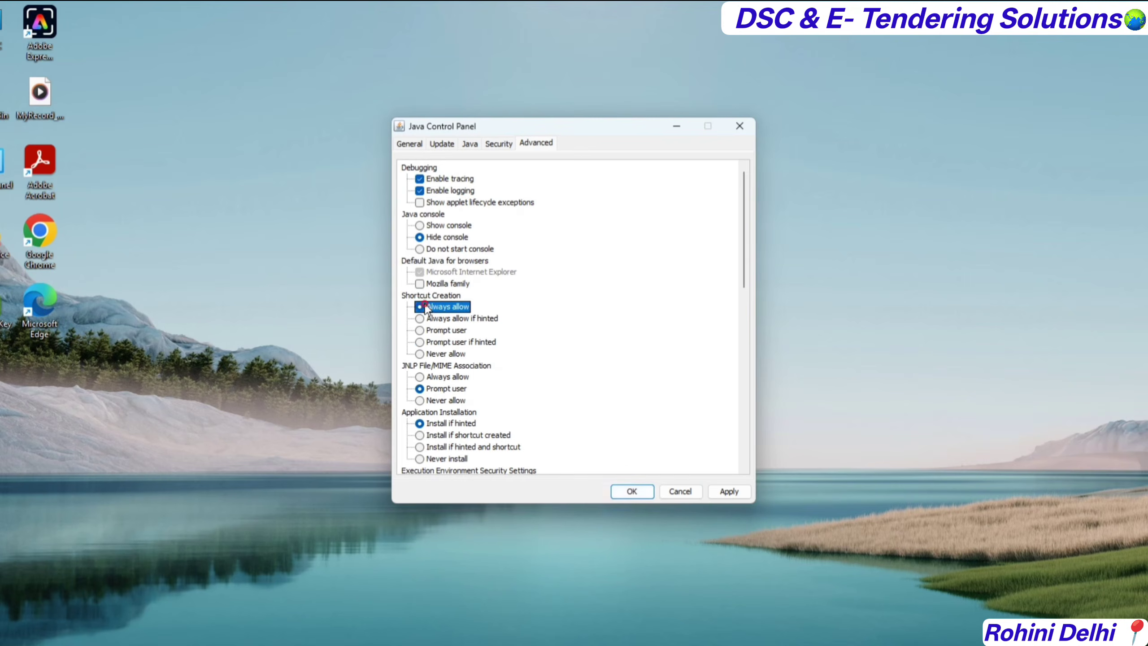
left_click(420, 377)
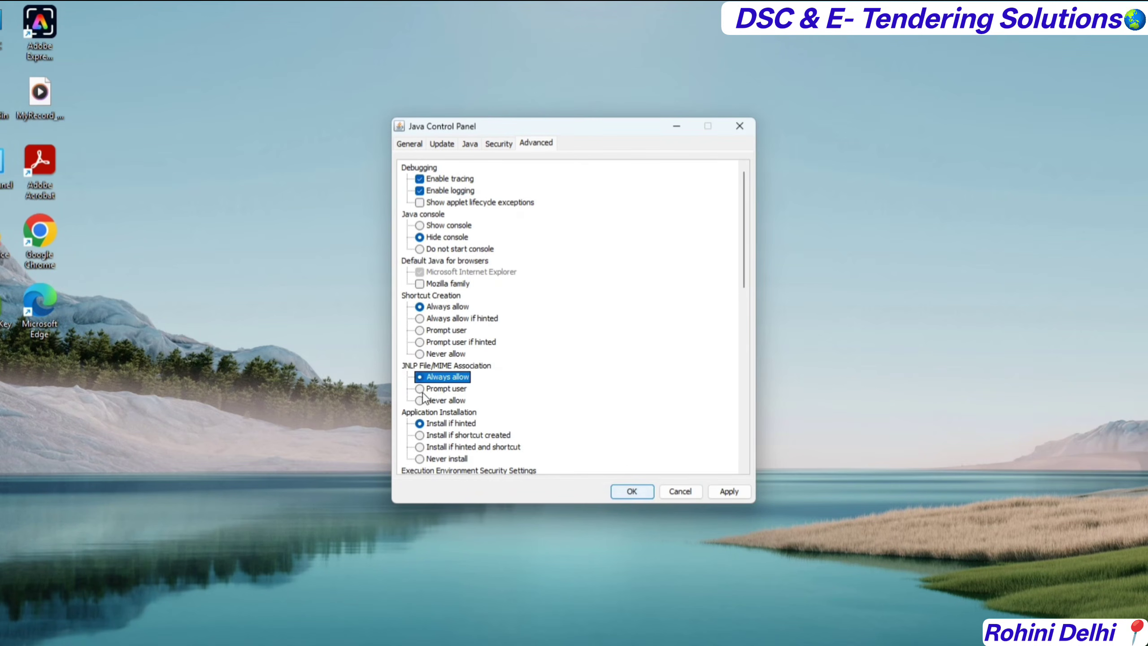
Enable the operating system's restricted environment (native sandbox) and the Java icon in the system tray
left_click_drag(743, 267, 744, 456)
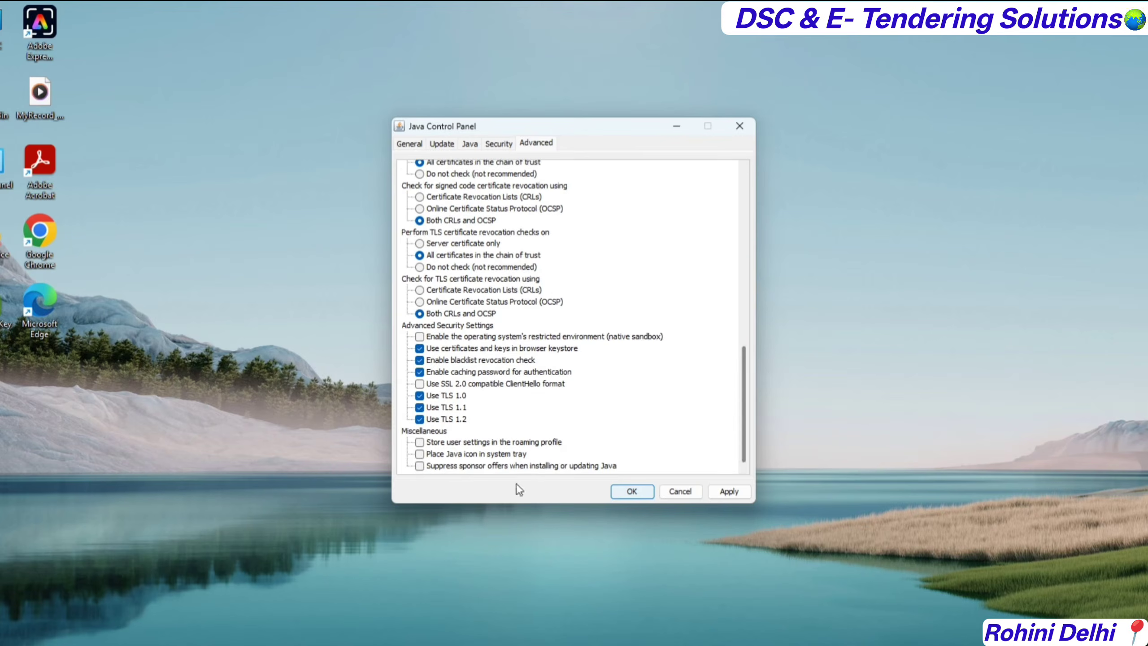
left_click(420, 337)
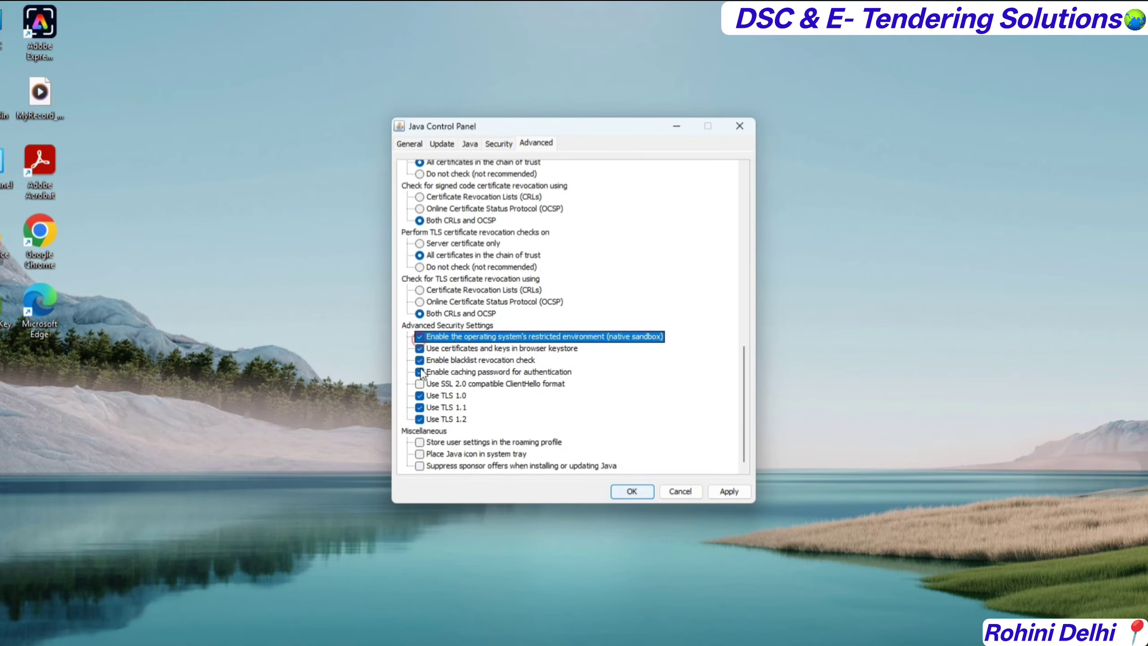
left_click(419, 453)
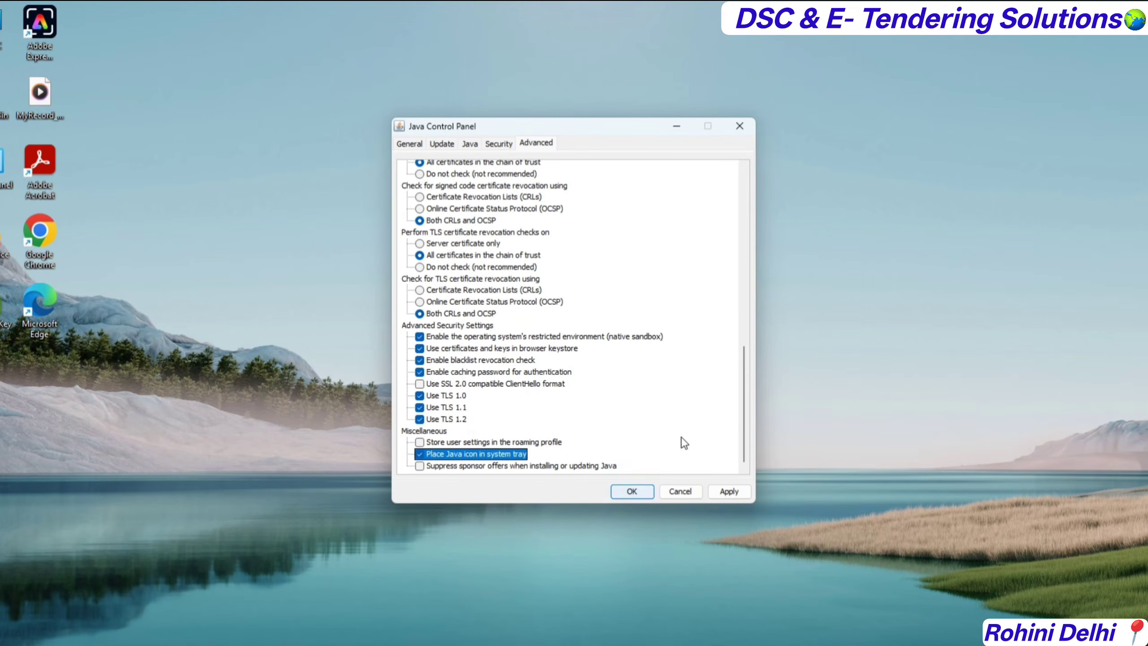
left_click_drag(743, 429, 737, 233)
key("ctrl+2")
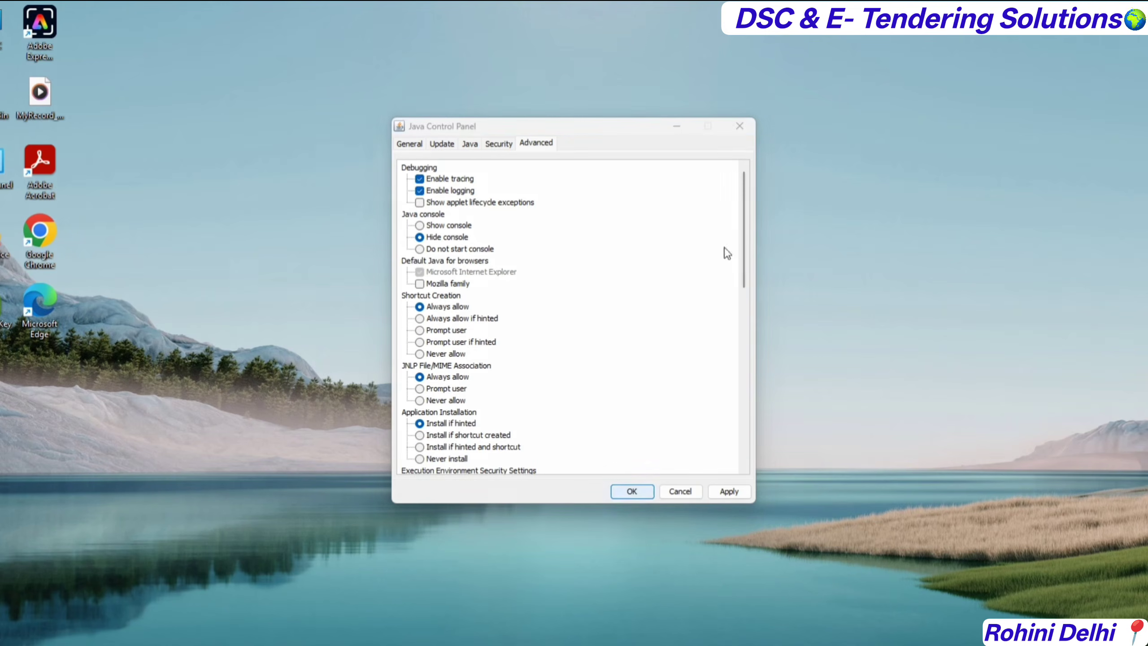
Review the configured advanced Java settings from Debugging to Miscellaneous, marking each visible portion with temporary red rectangles and arrows
mouse_move(394, 154)
left_mouse_down()
mouse_move(538, 377)
mouse_move(569, 481)
left_mouse_up()
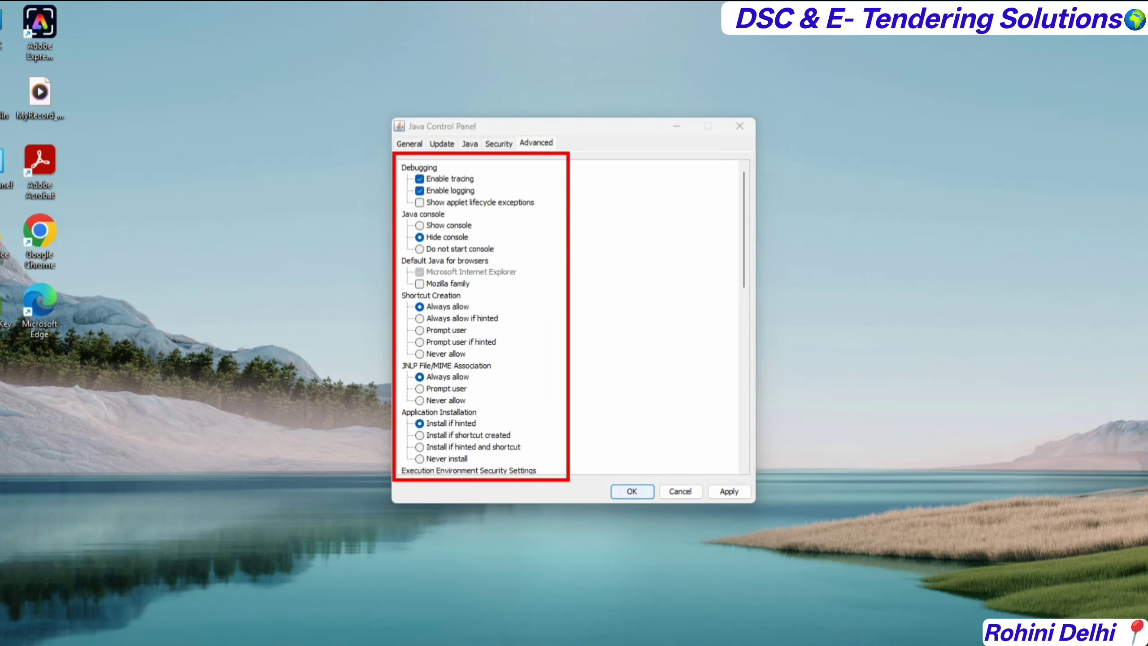
left_click_drag(893, 84, 622, 234)
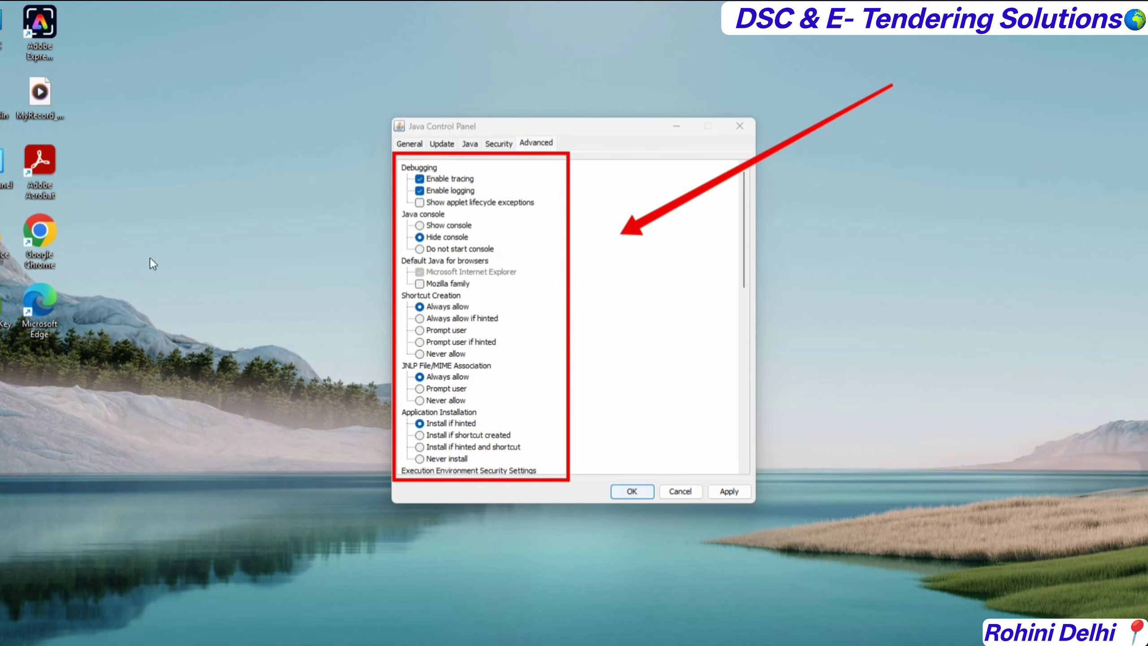
key("Escape")
left_click_drag(743, 252, 725, 369)
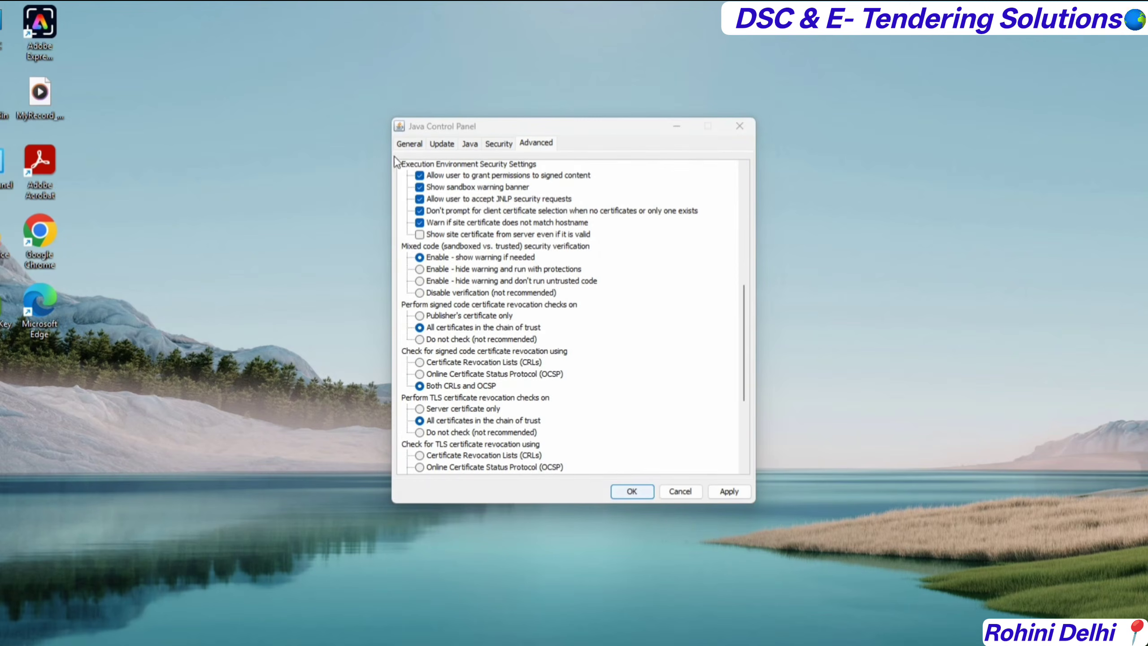
mouse_move(394, 156)
left_mouse_down()
mouse_move(491, 237)
mouse_move(641, 474)
left_mouse_up()
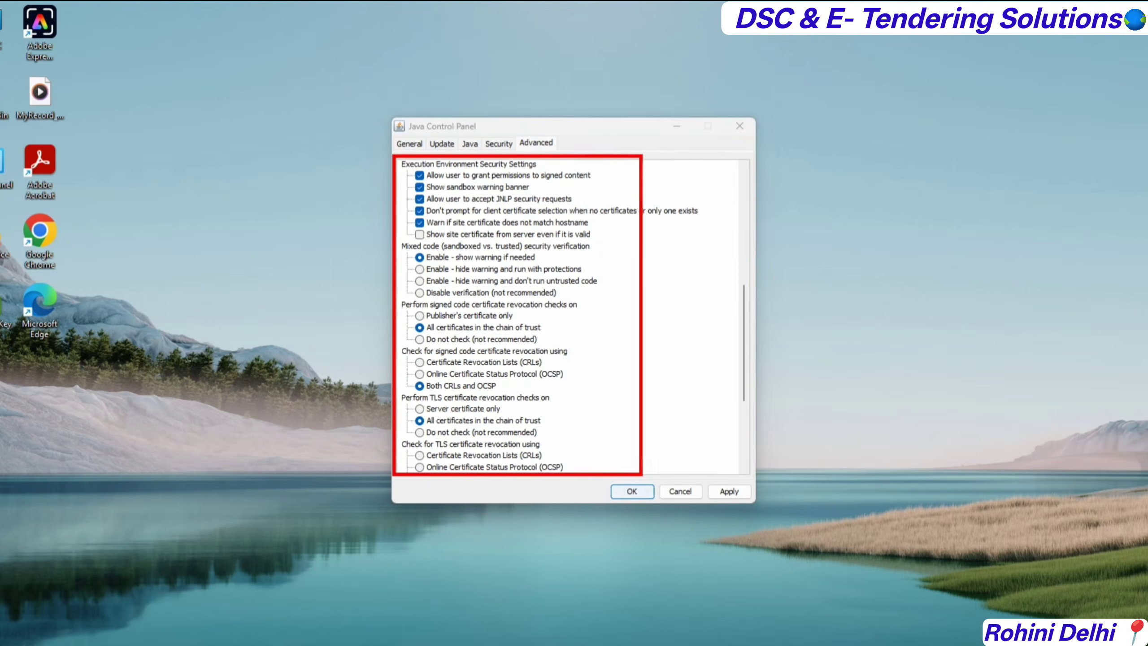
left_click_drag(920, 111, 676, 268)
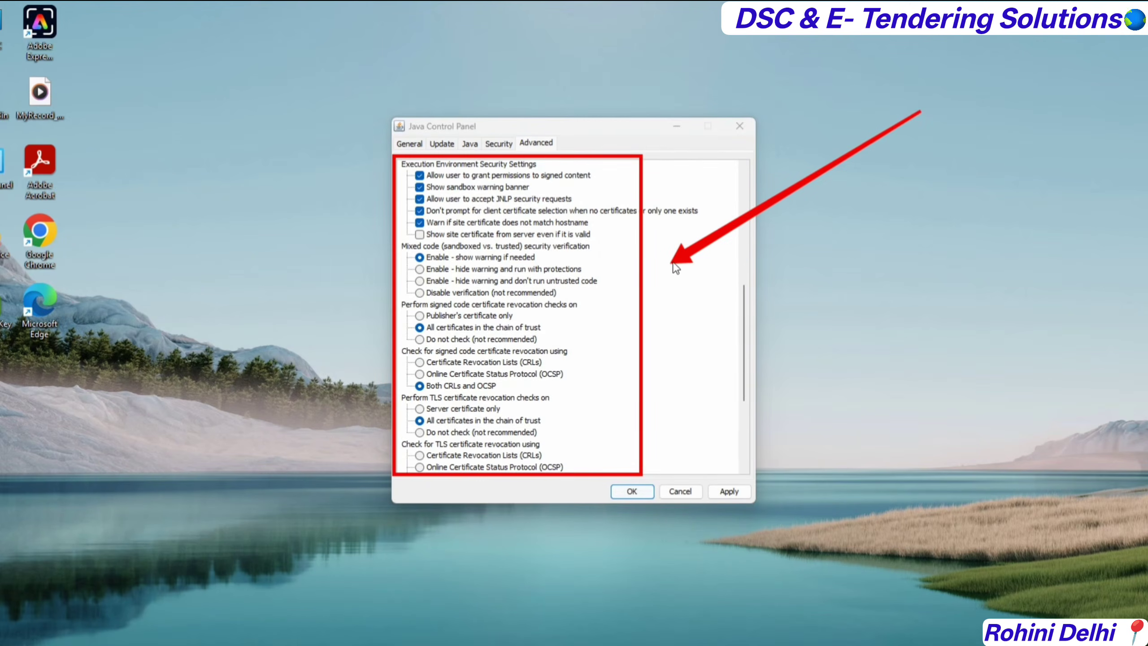
key("ctrl+z")
key("ctrl+z")
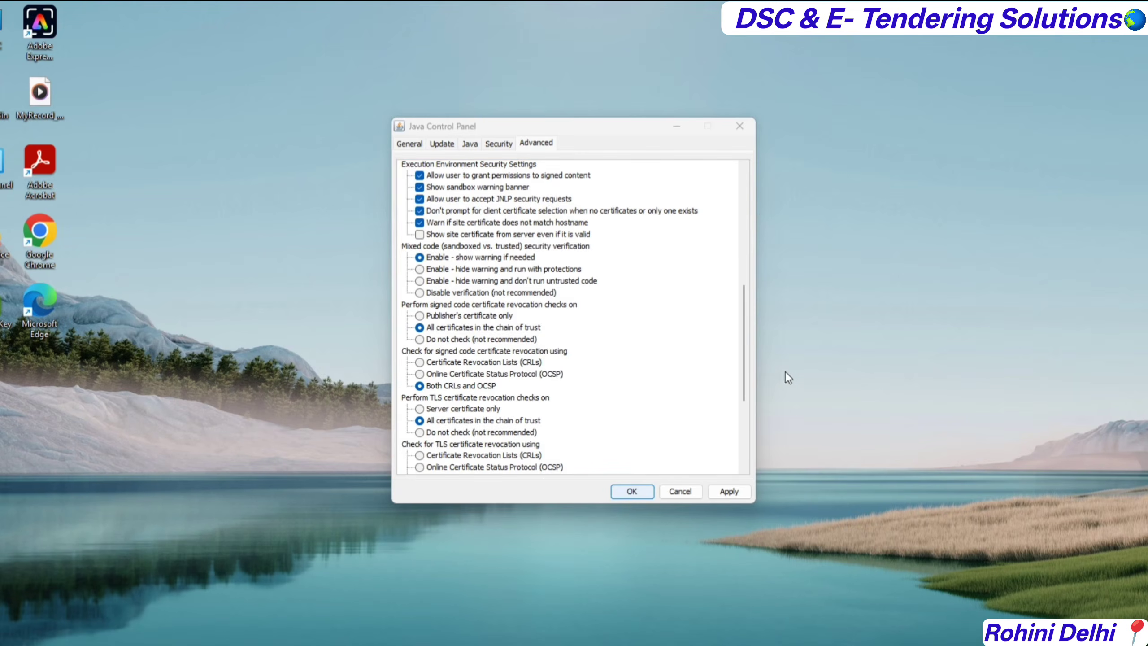
left_click_drag(746, 356, 751, 424)
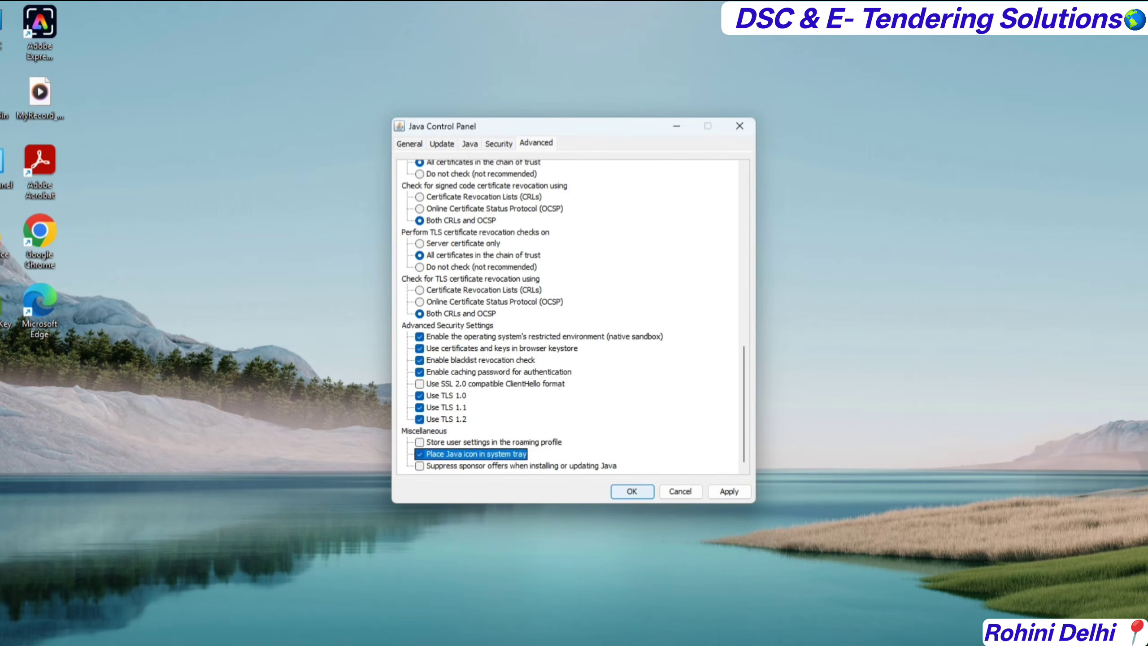
left_click_drag(393, 154, 422, 174)
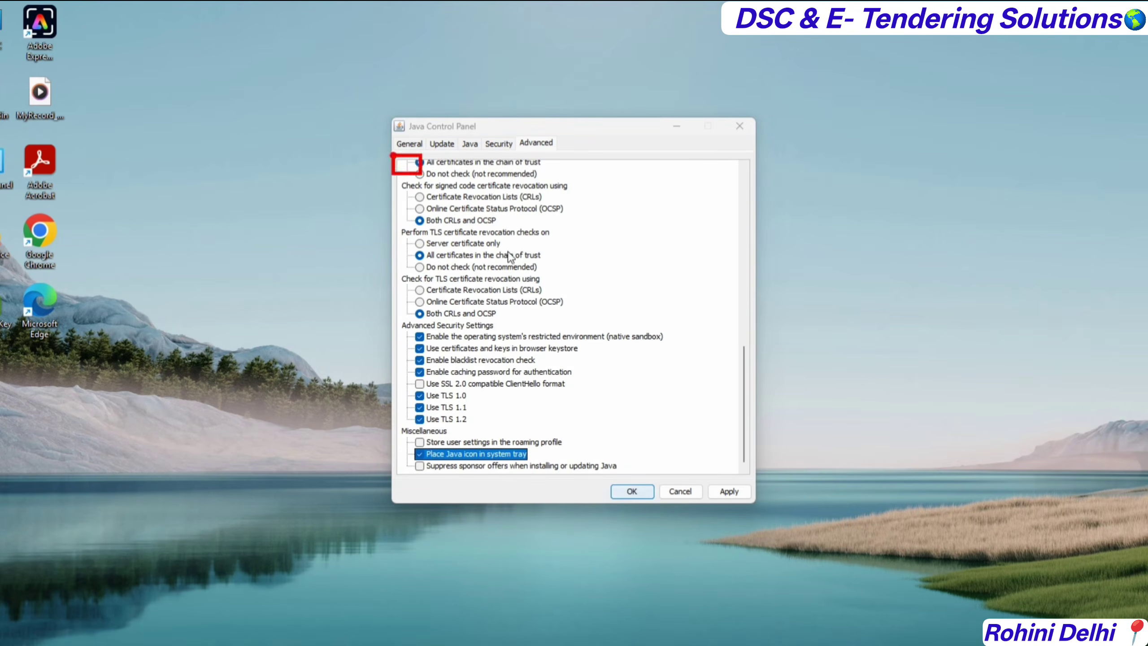
left_click_drag(509, 256, 689, 475)
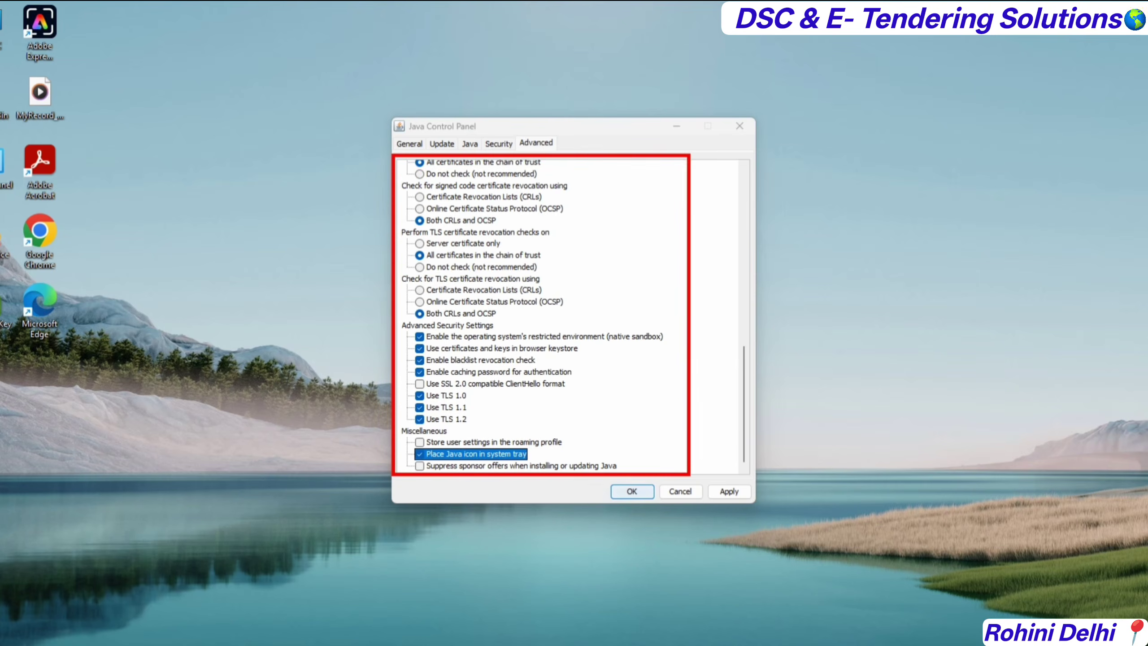
left_click_drag(927, 137, 711, 266)
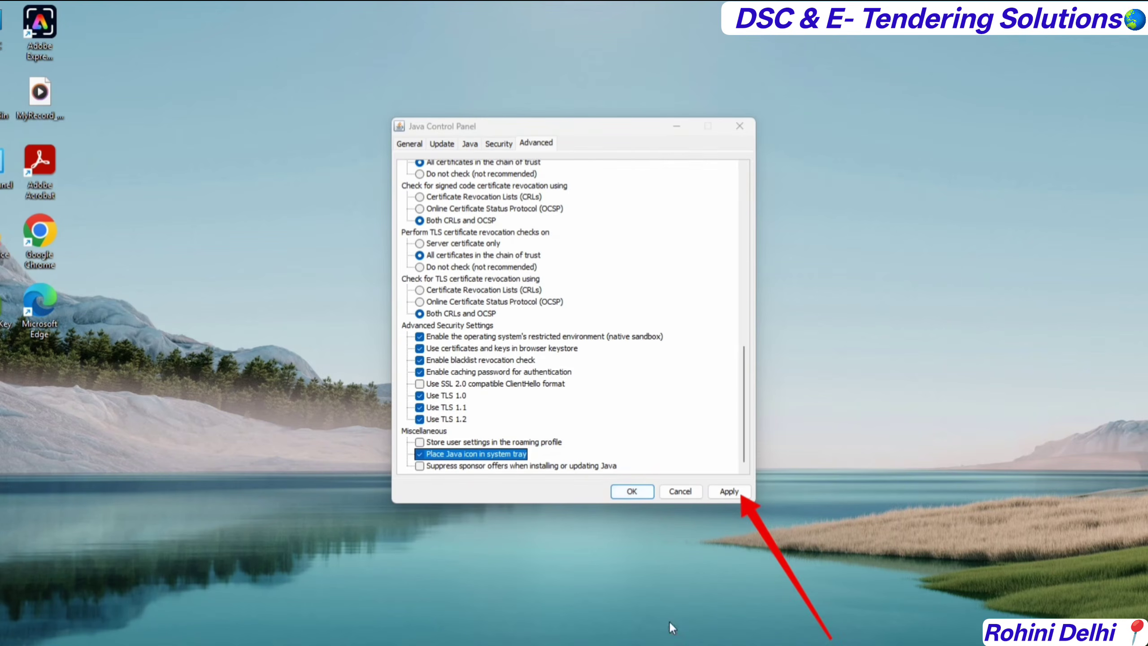
Apply the advanced Java settings and close the Java Control Panel
left_click(737, 491)
left_click(632, 494)
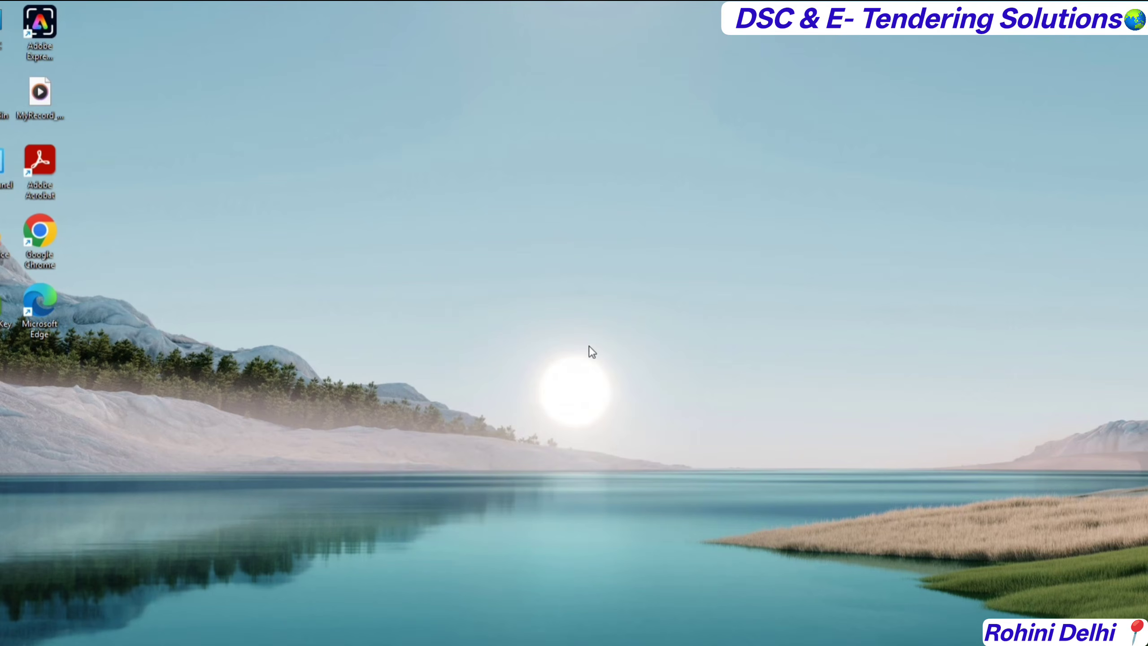
right_click(594, 326)
left_click(641, 384)
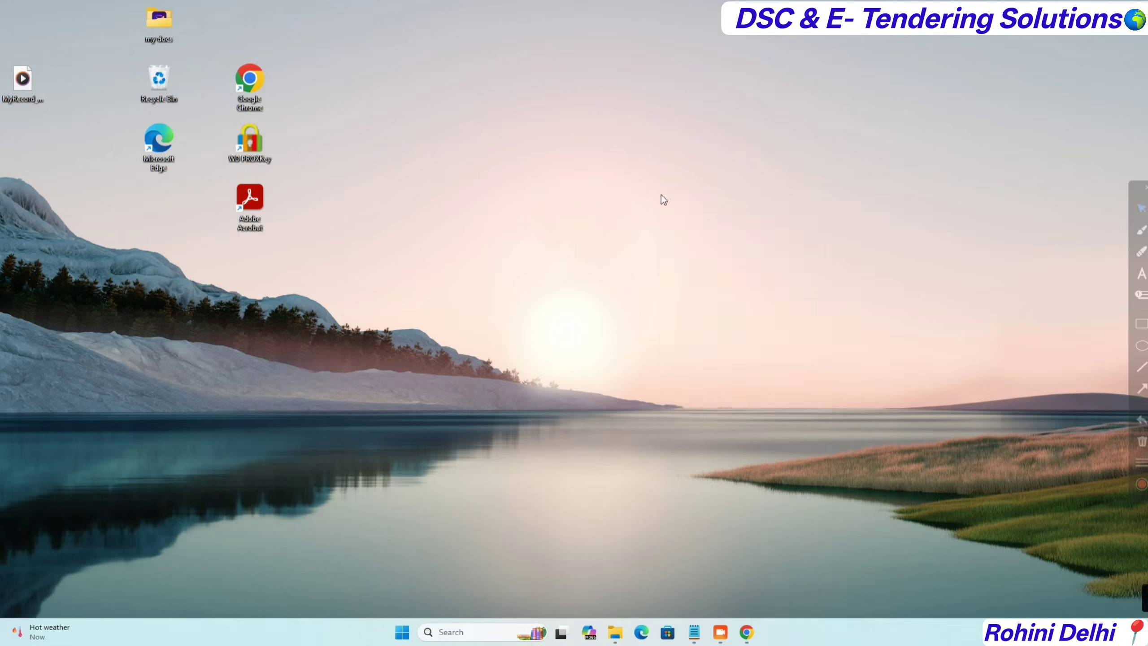
right_click(661, 196)
left_click(689, 250)
Open the Downloads folder, point out EPFO_DSC_Signer_1.0.0 with a temporary arrow, and launch that installer
left_click(616, 632)
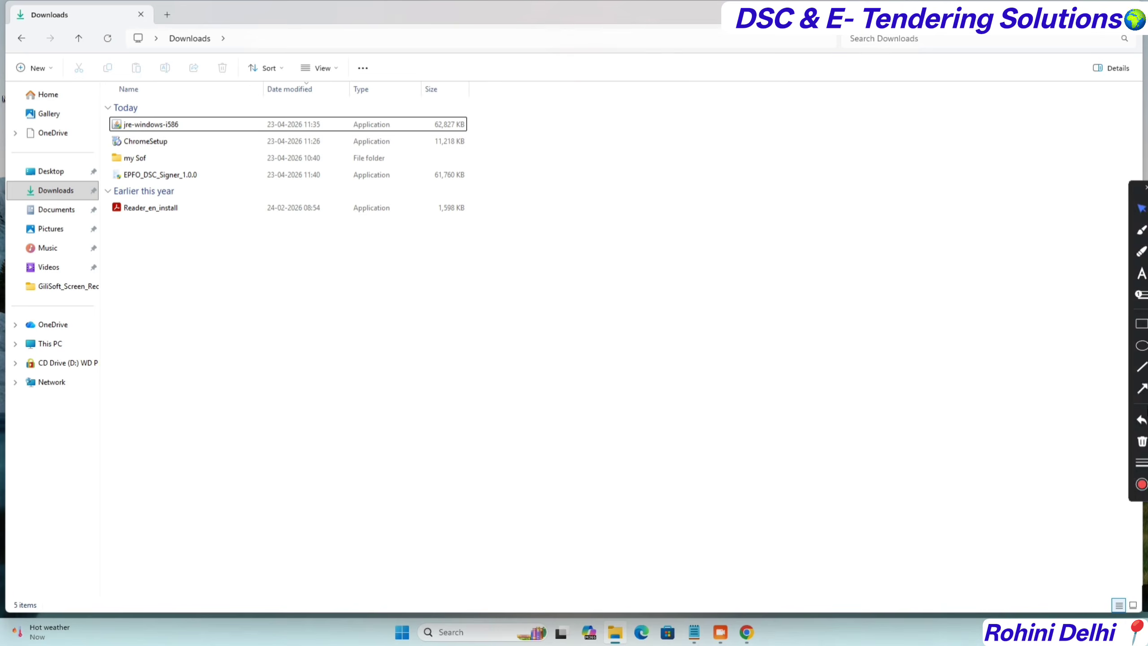
left_click(1142, 389)
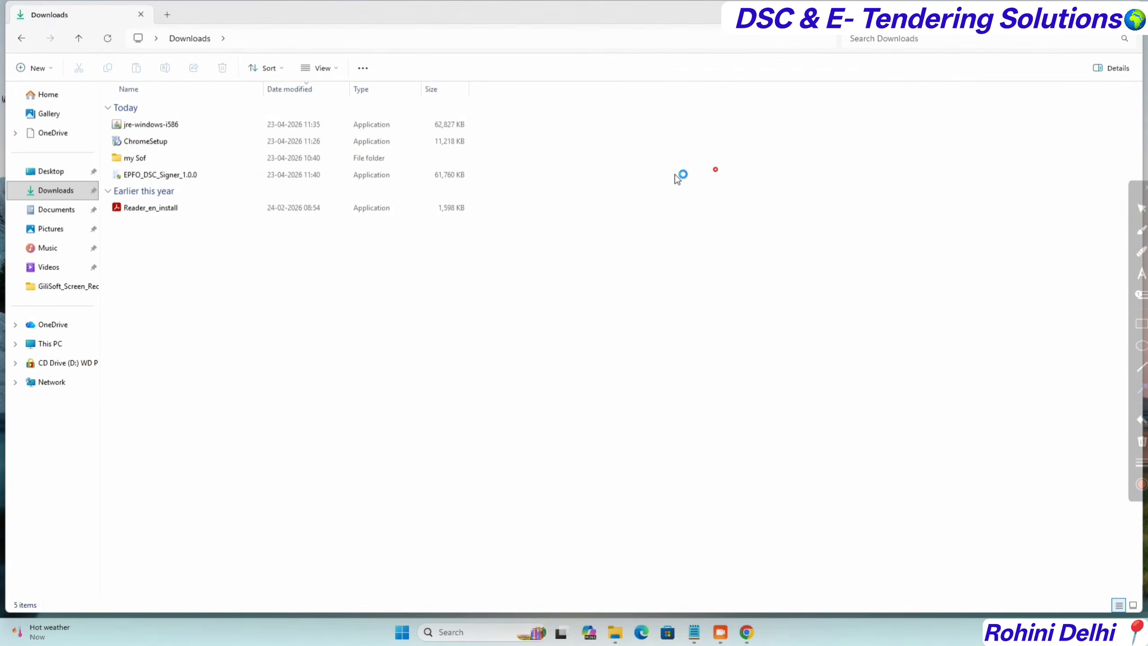
left_click_drag(729, 169, 486, 178)
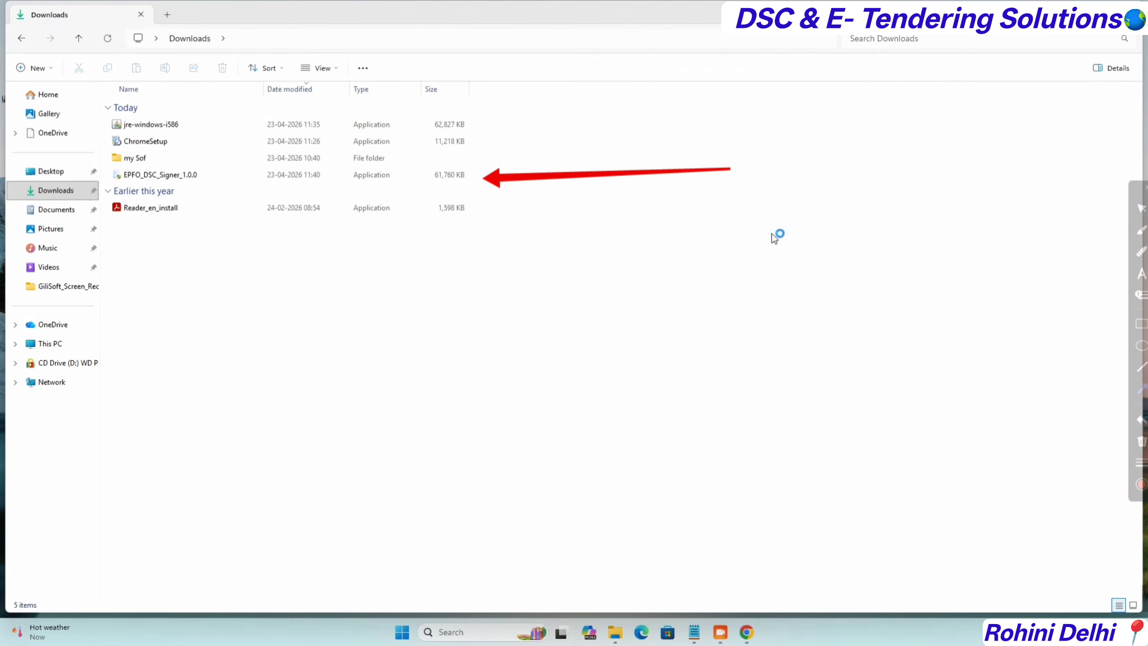
left_click(1142, 439)
double_click(175, 183)
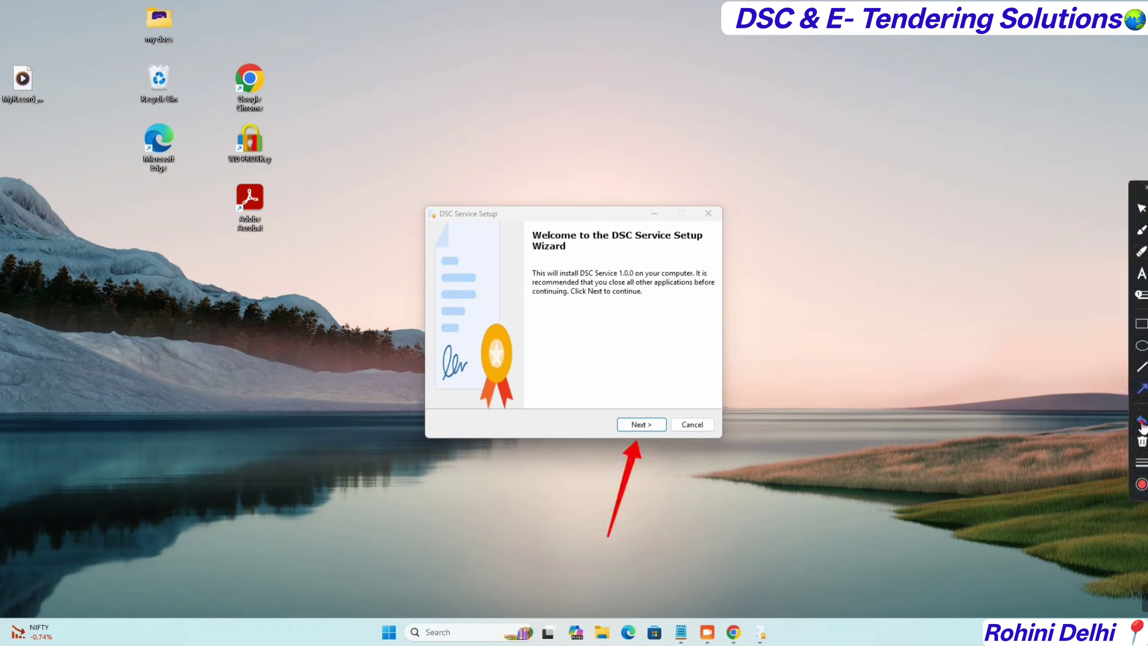
Accept the license agreement and install DSC Service with a desktop icon and the start menu folder DSC Service\1.0.0\
left_click(1143, 422)
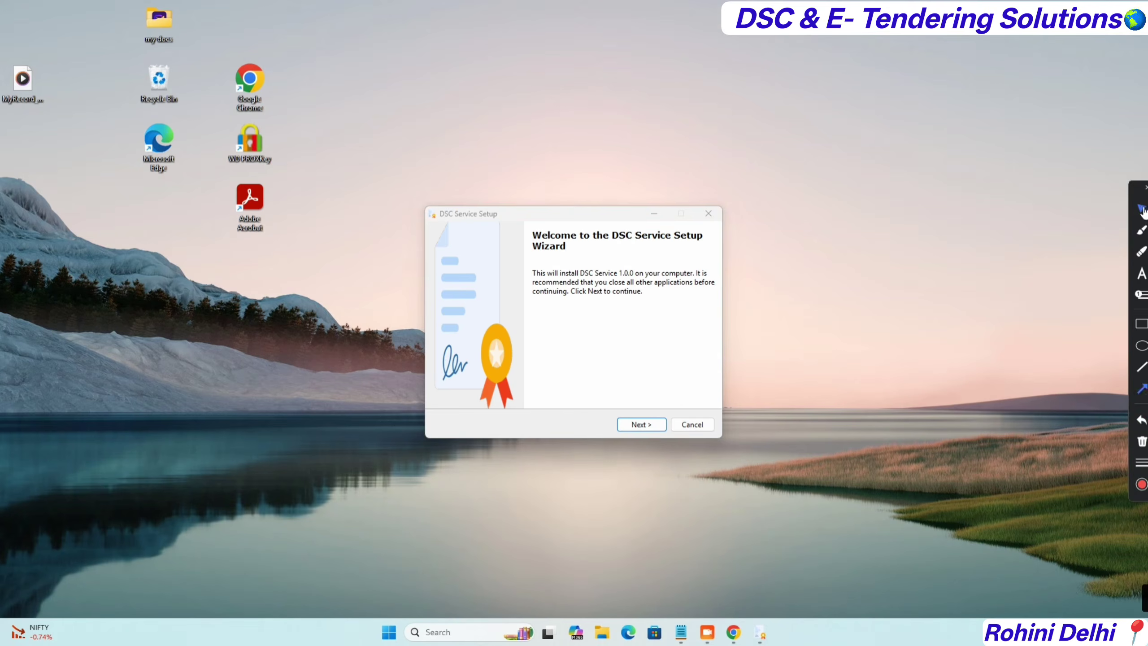
left_click(641, 425)
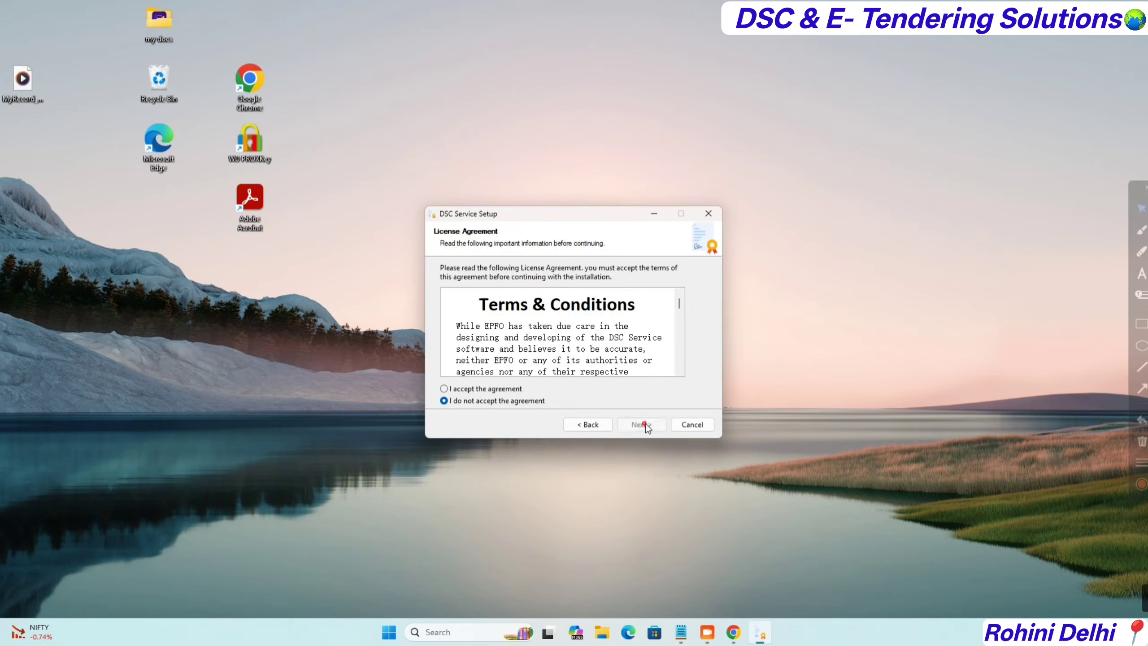
left_click(480, 390)
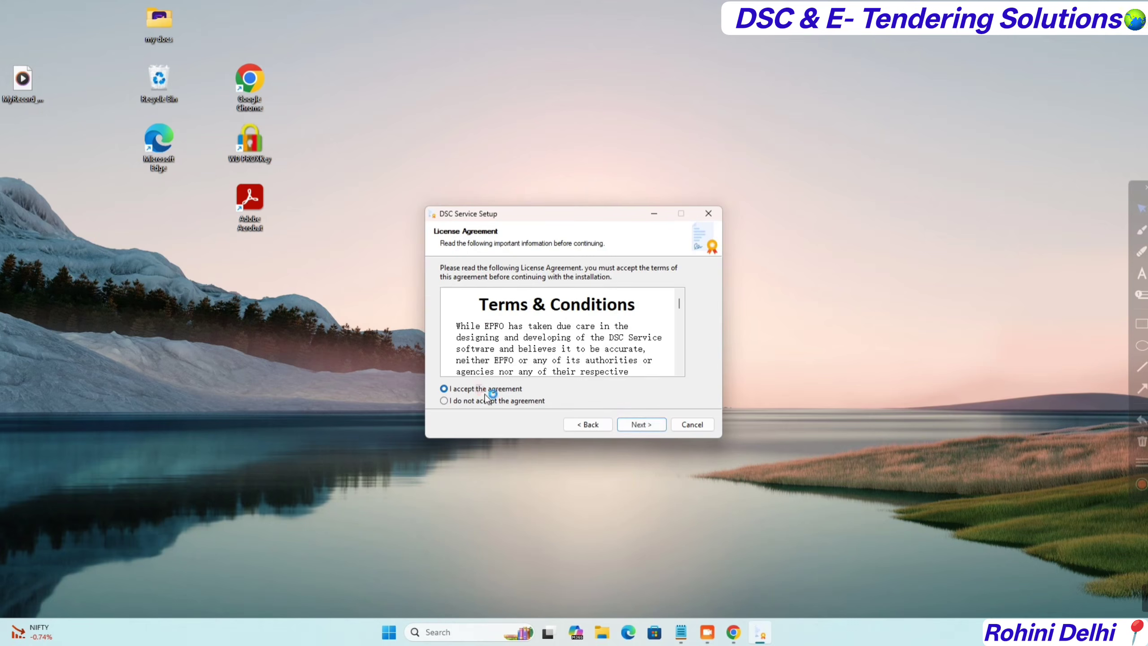
left_click(644, 428)
left_click(644, 427)
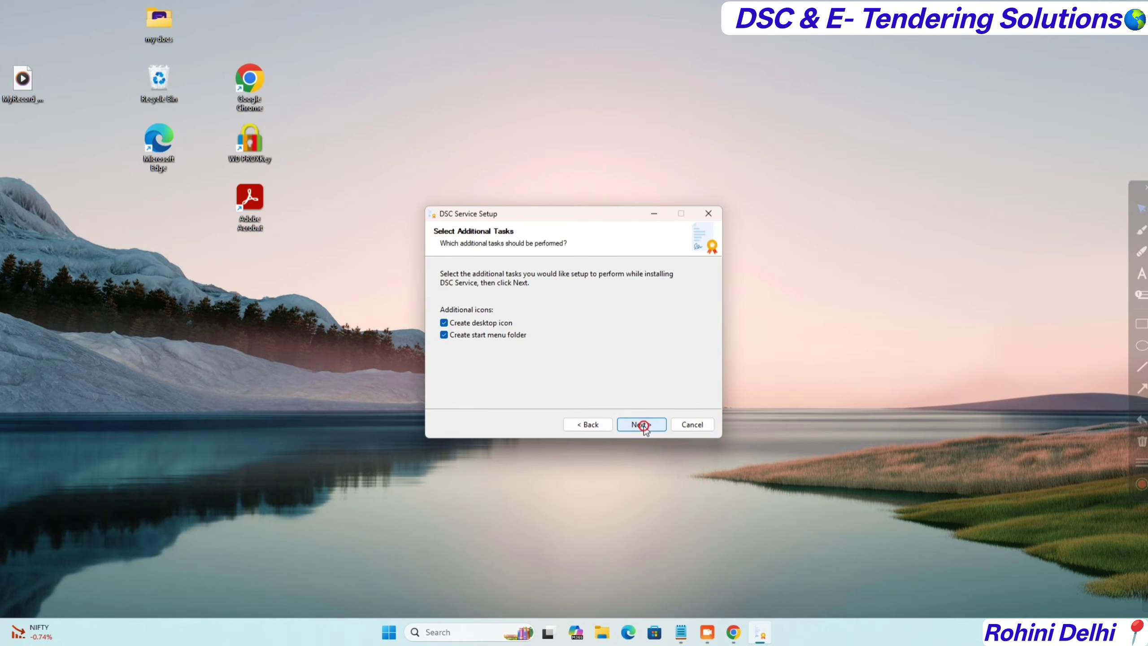
left_click(643, 427)
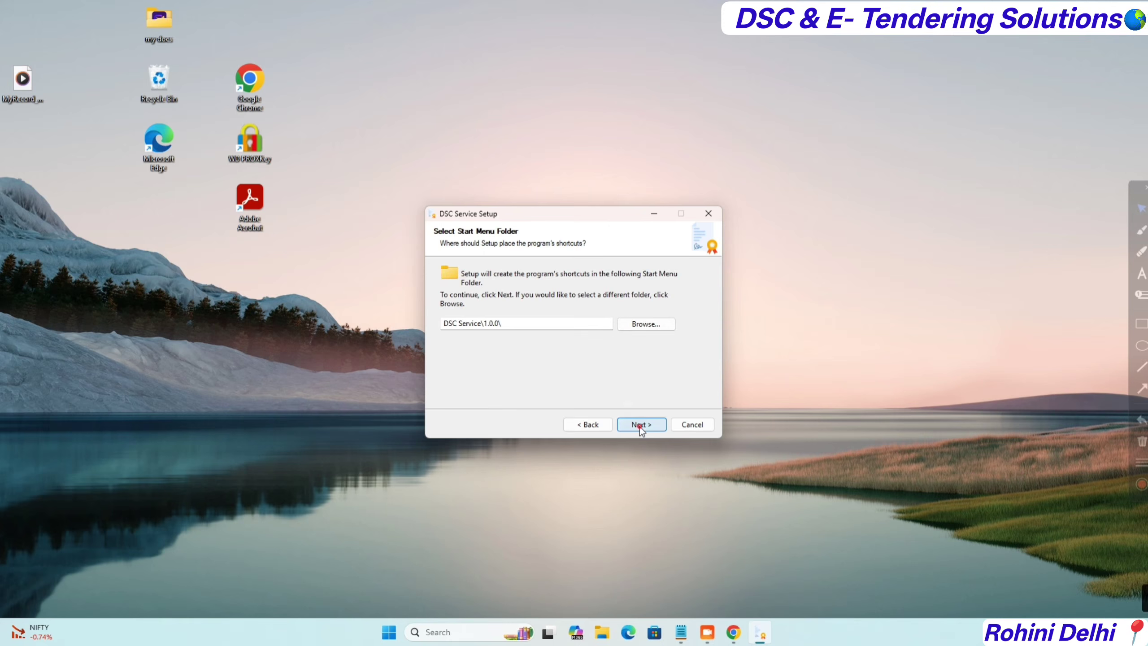
left_click(640, 427)
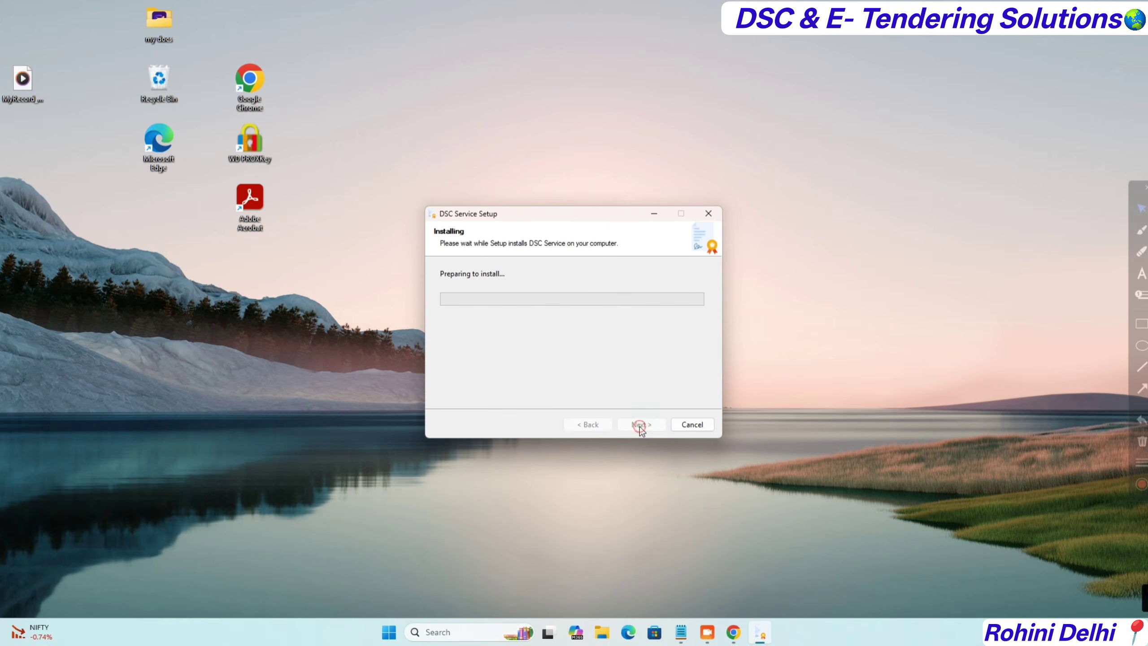
Finish the setup with Launch DSC Service enabled, and move the DSC Service shortcut beside the WD PROXKey icon
left_click(1142, 392)
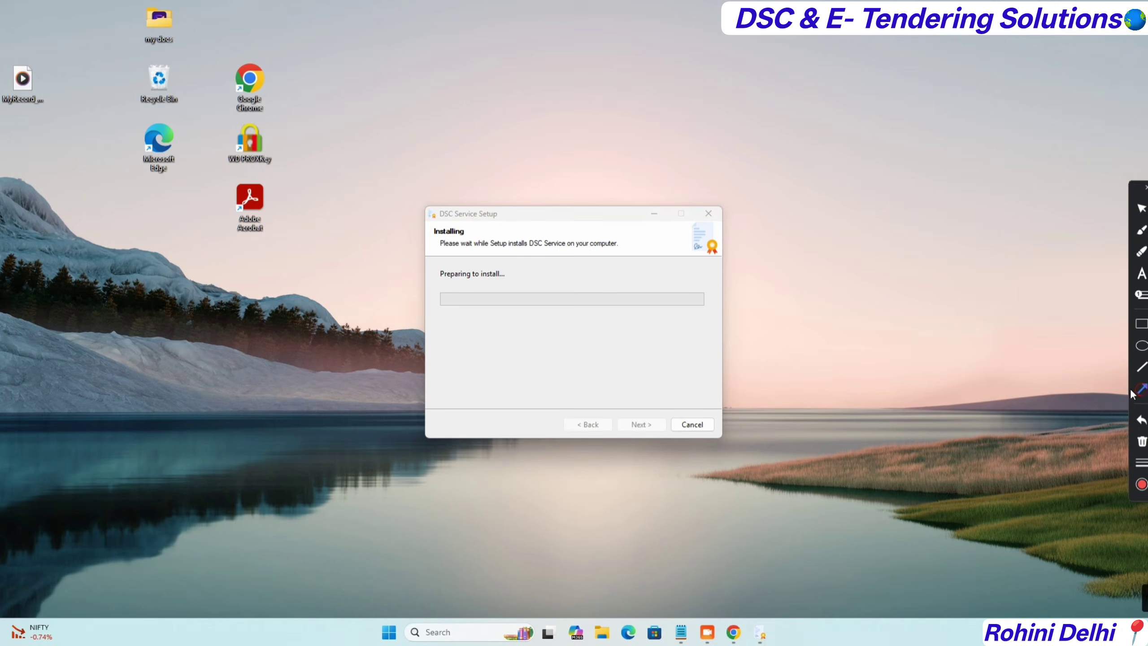
left_click(1141, 207)
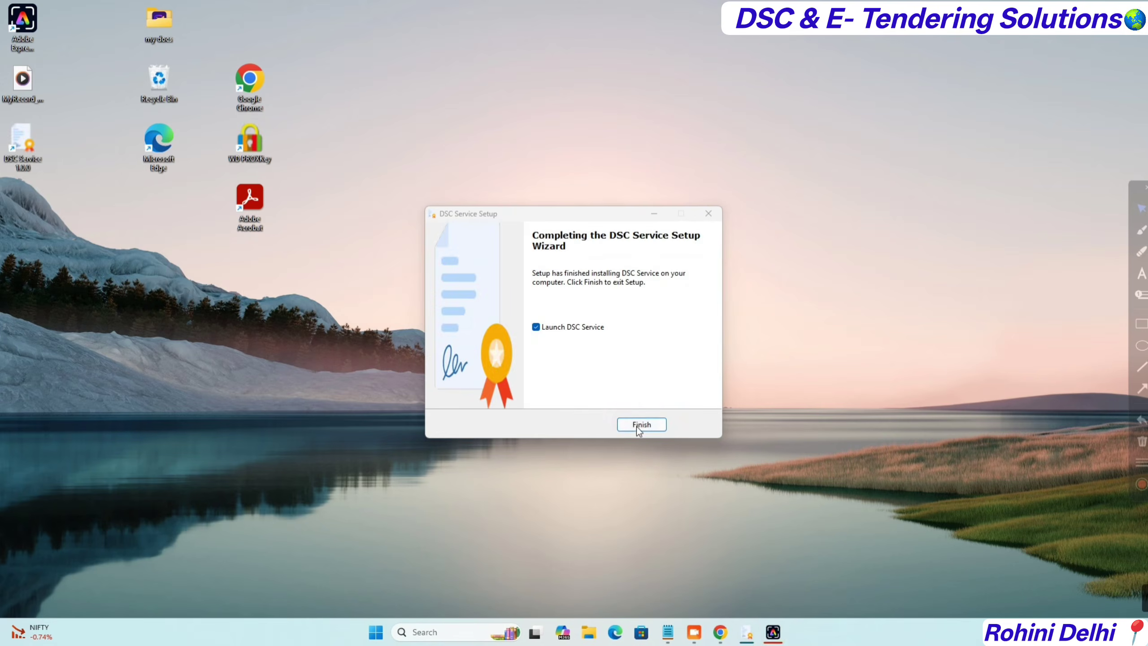
left_click(641, 424)
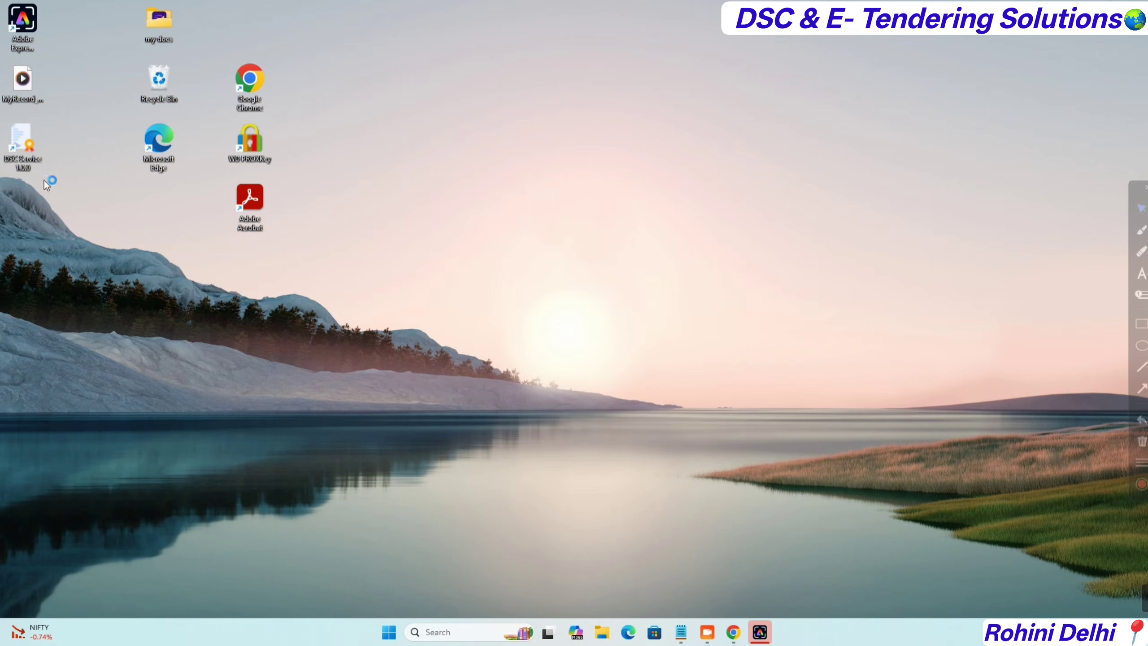
left_click_drag(23, 142, 350, 136)
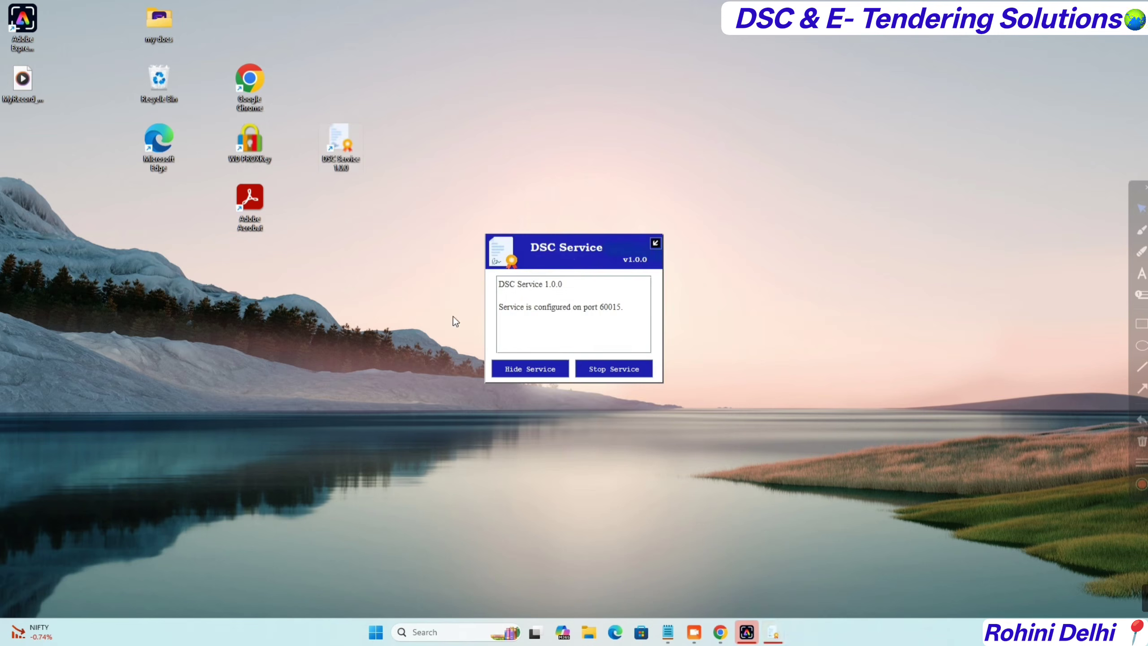
Allow Java(TM) Platform SE binary to access public and private networks, and reposition the DSC Service window on the desktop
left_click(538, 369)
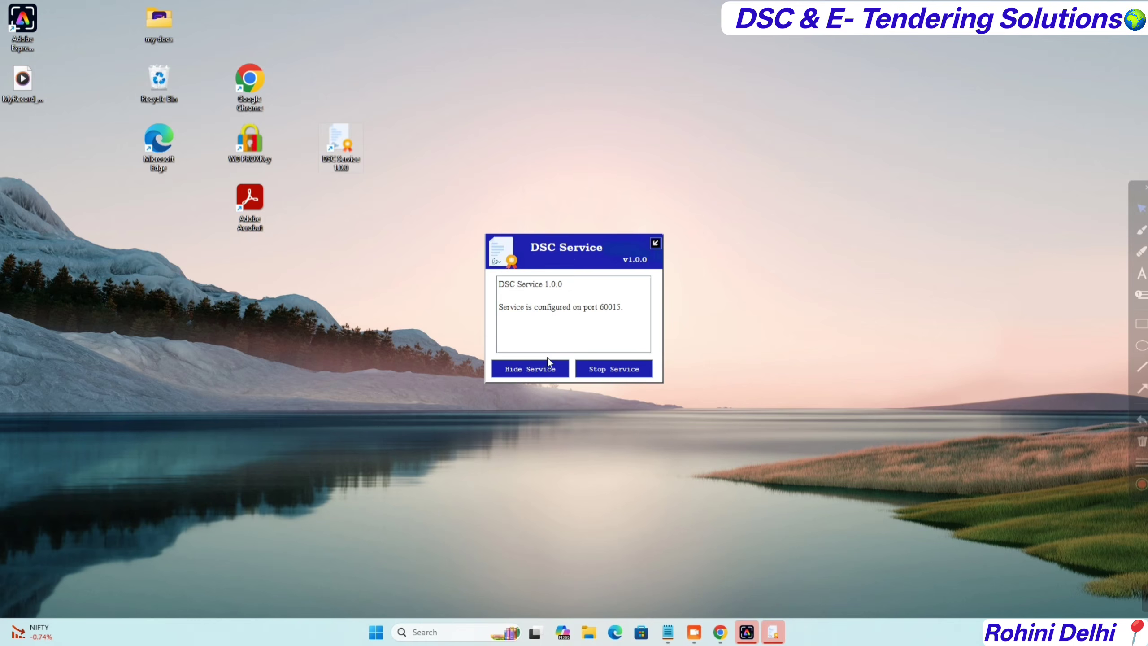
left_click(609, 377)
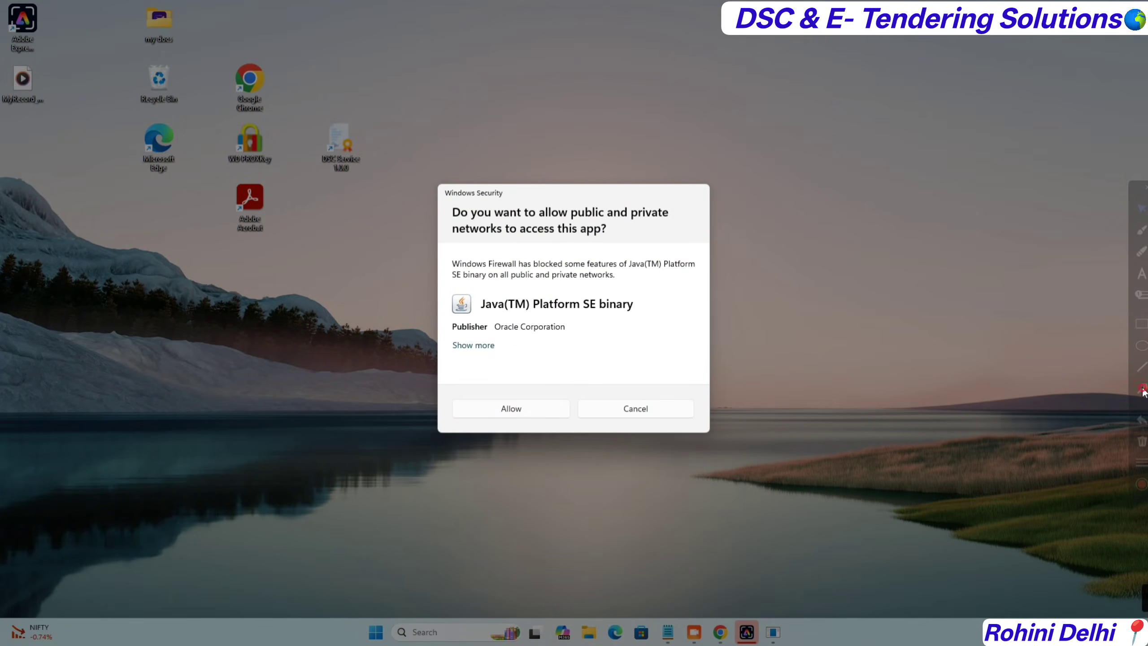
left_click(531, 412)
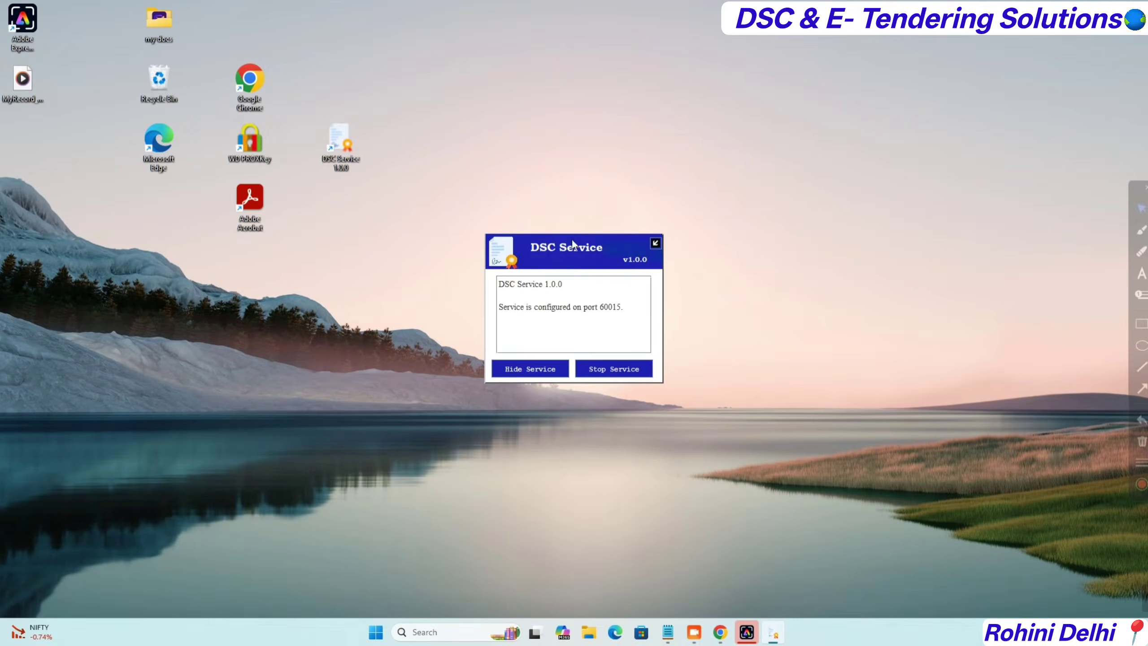
left_click_drag(570, 246, 669, 154)
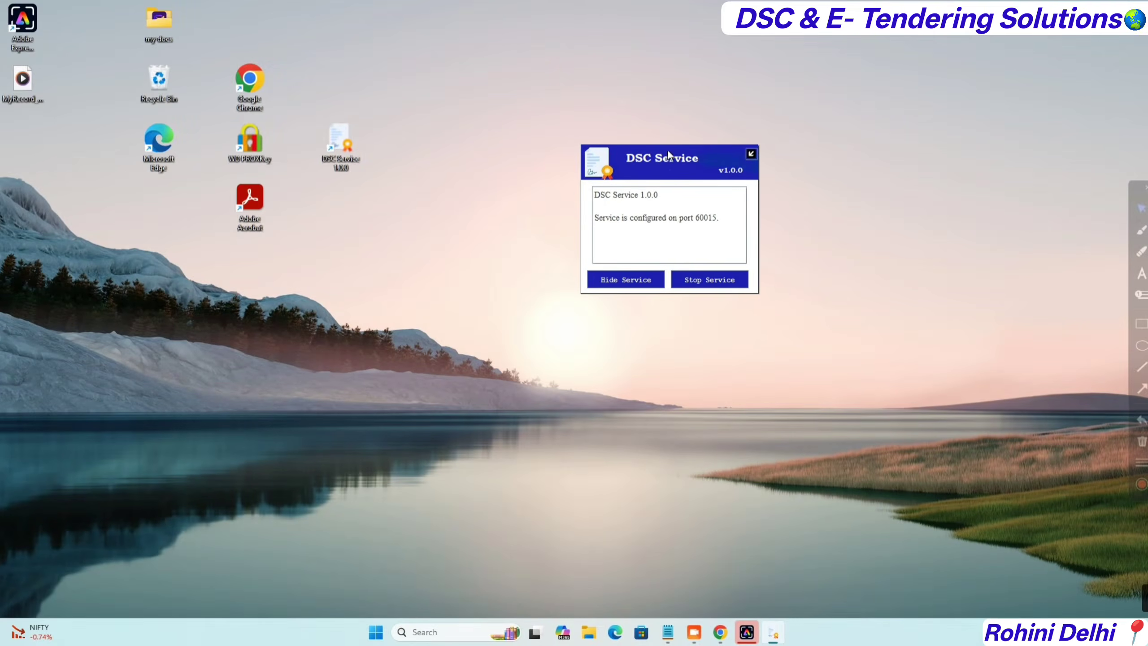
Switch to the EPFO registration page in Chrome and fill in the authorized signatory's name, the designation manager and the mobile number
left_click(720, 632)
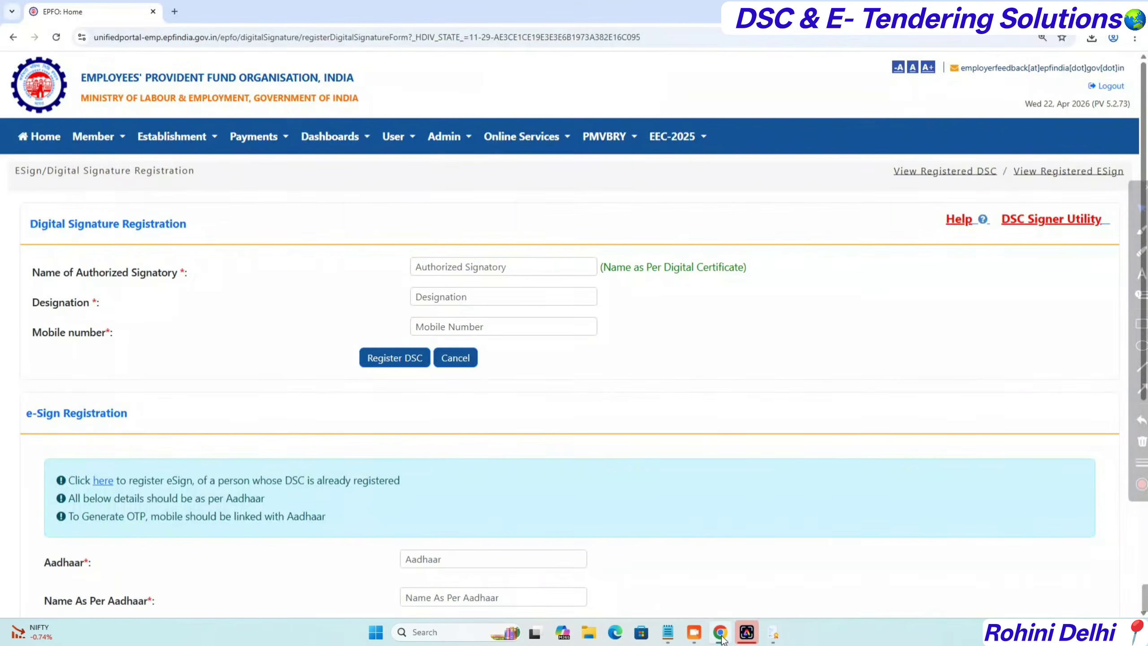
left_click(470, 271)
type("a")
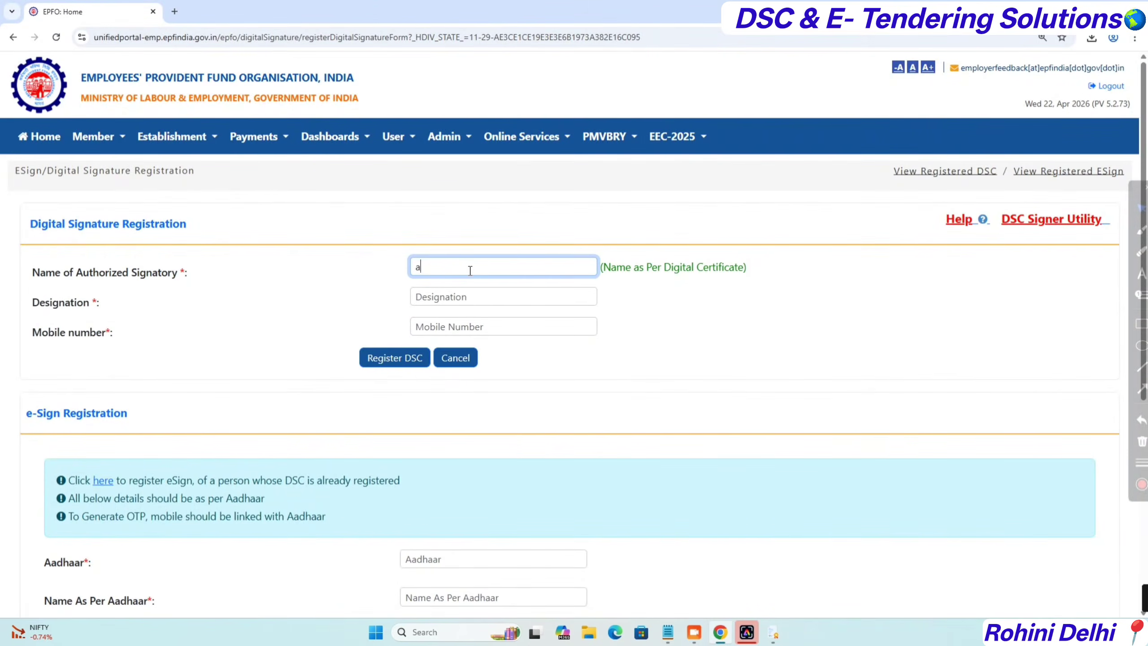
type("bcd singh")
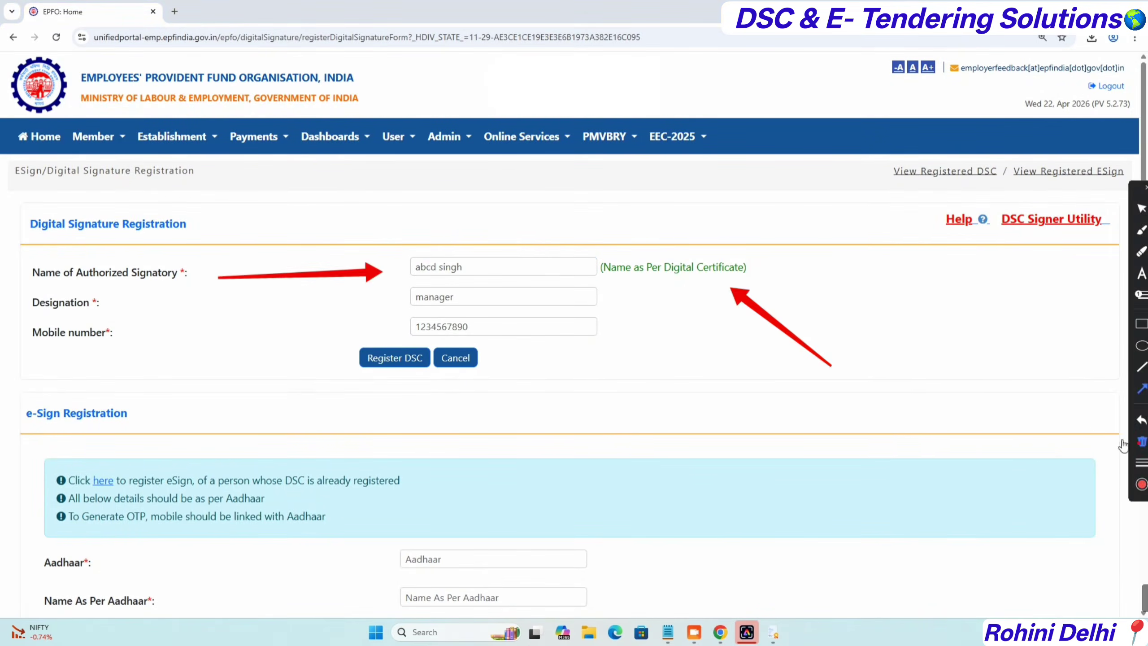
Mark the completed Designation and Mobile number fields with temporary red arrows
left_click_drag(364, 298, 387, 297)
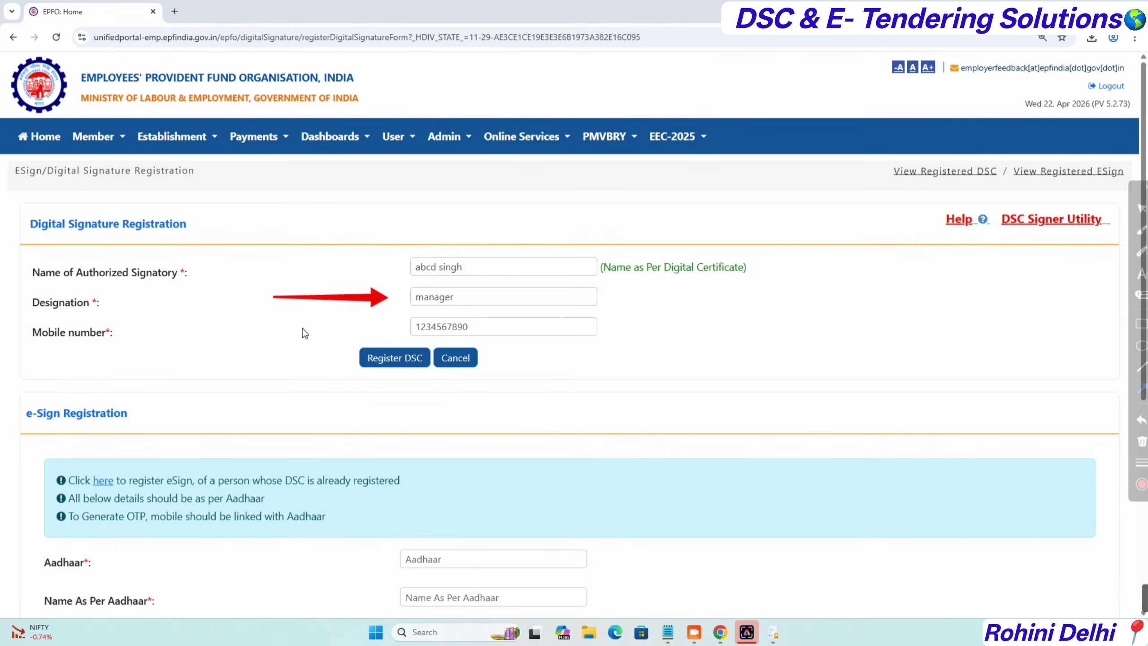
left_click_drag(284, 332, 394, 335)
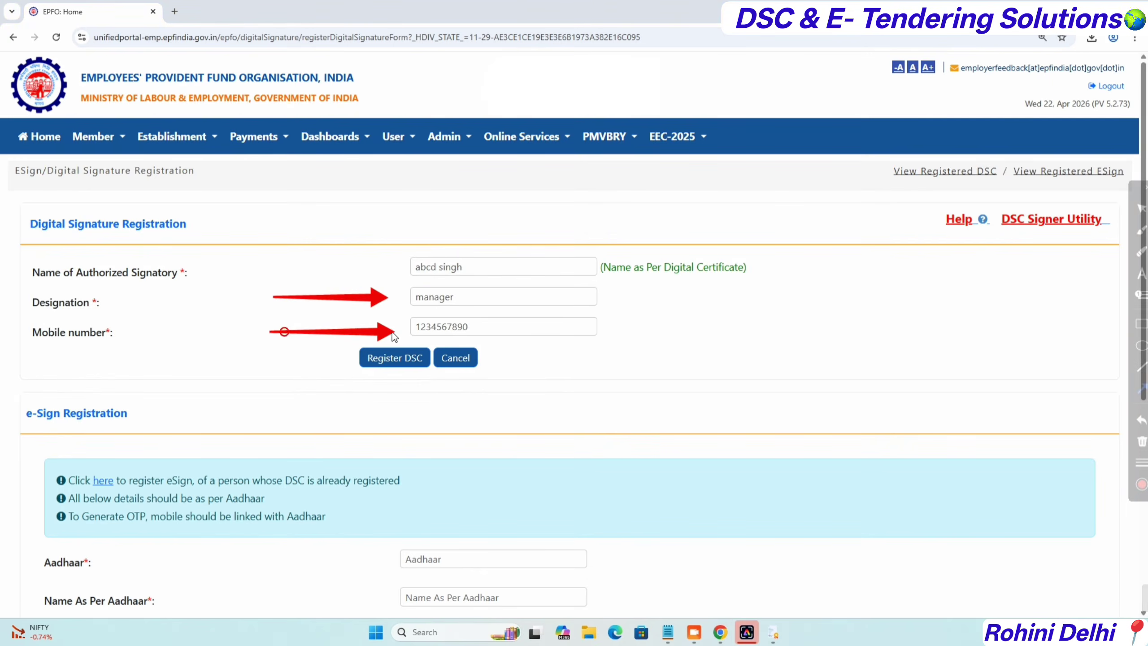
Point out Register DSC with a temporary red arrow, clear the markings, and start registering the digital signature
left_click(1144, 443)
left_click_drag(378, 390, 387, 378)
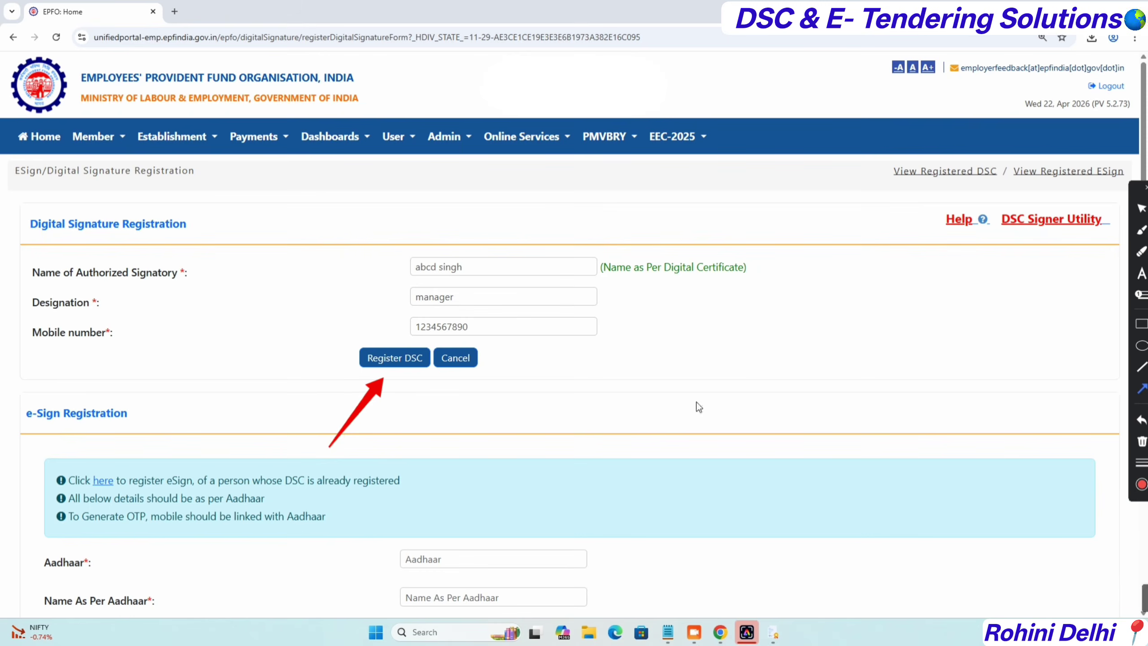
left_click(1143, 444)
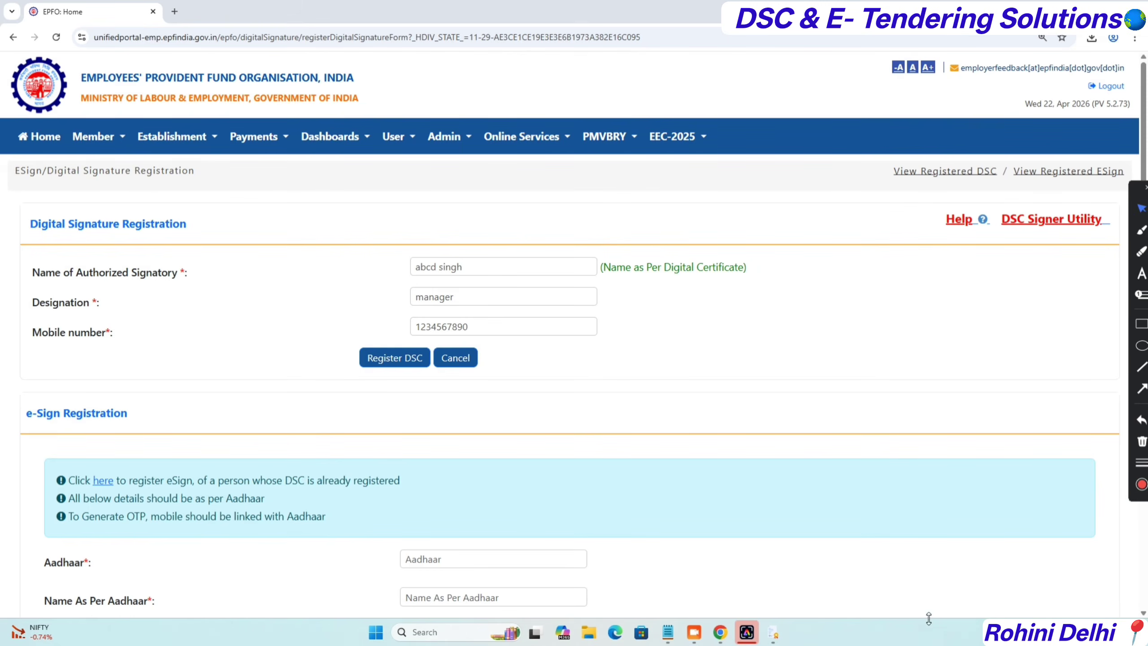
left_click(395, 367)
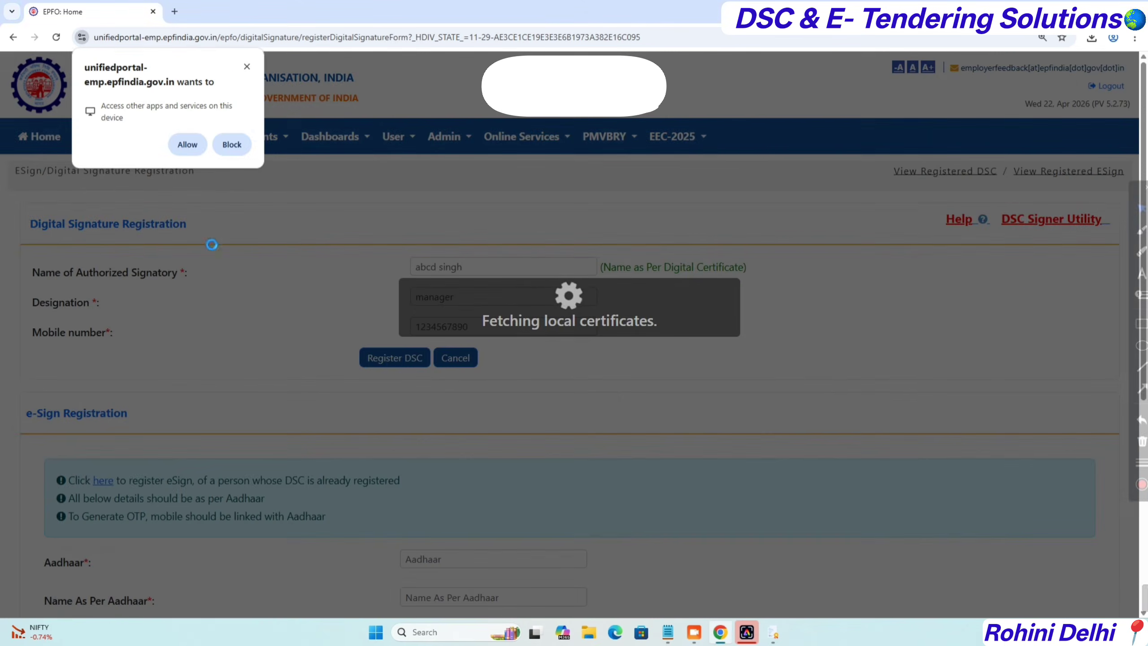
Mark the Allow option with a temporary arrow, and allow the EPFO site to access other apps and services on this device
left_click(1141, 294)
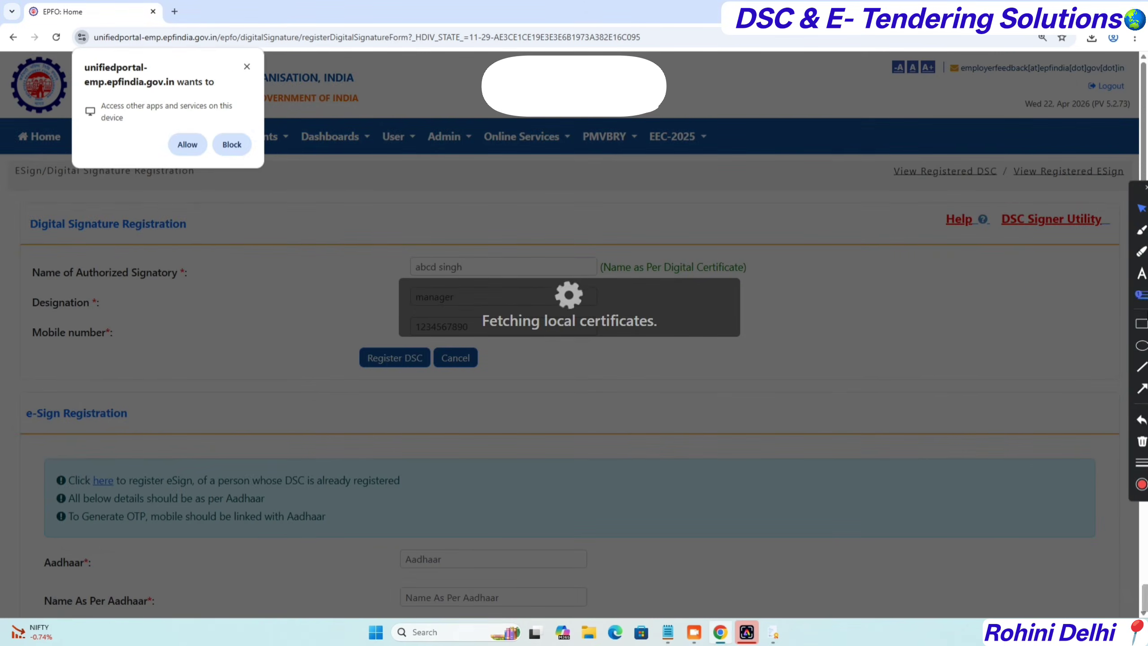
left_click(1143, 347)
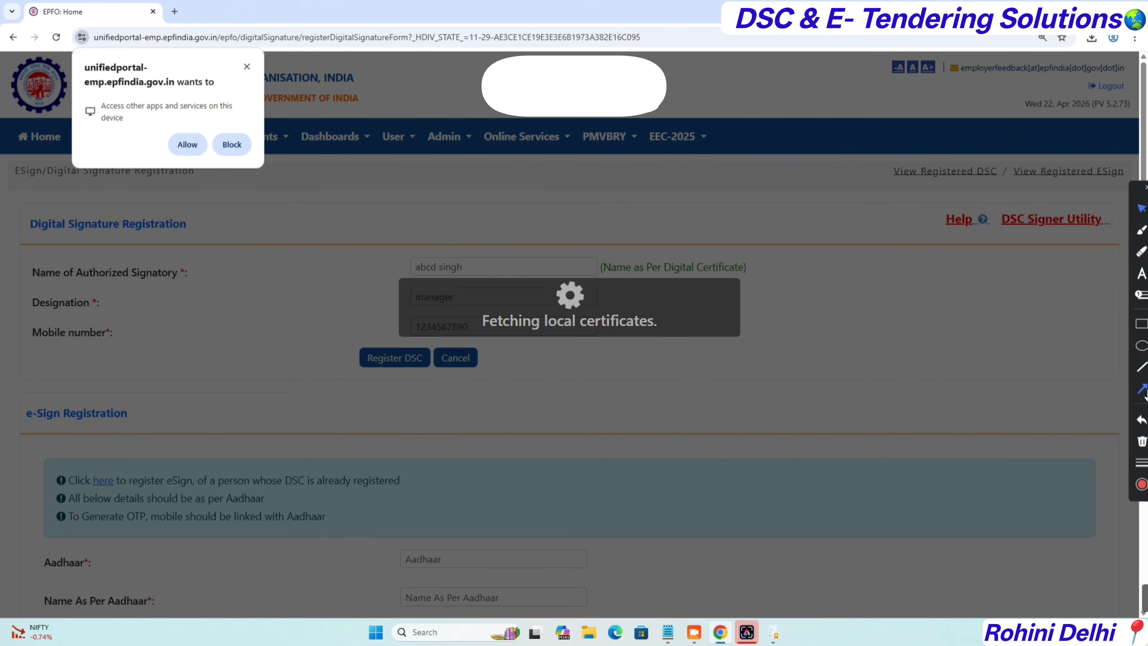
left_click(1141, 294)
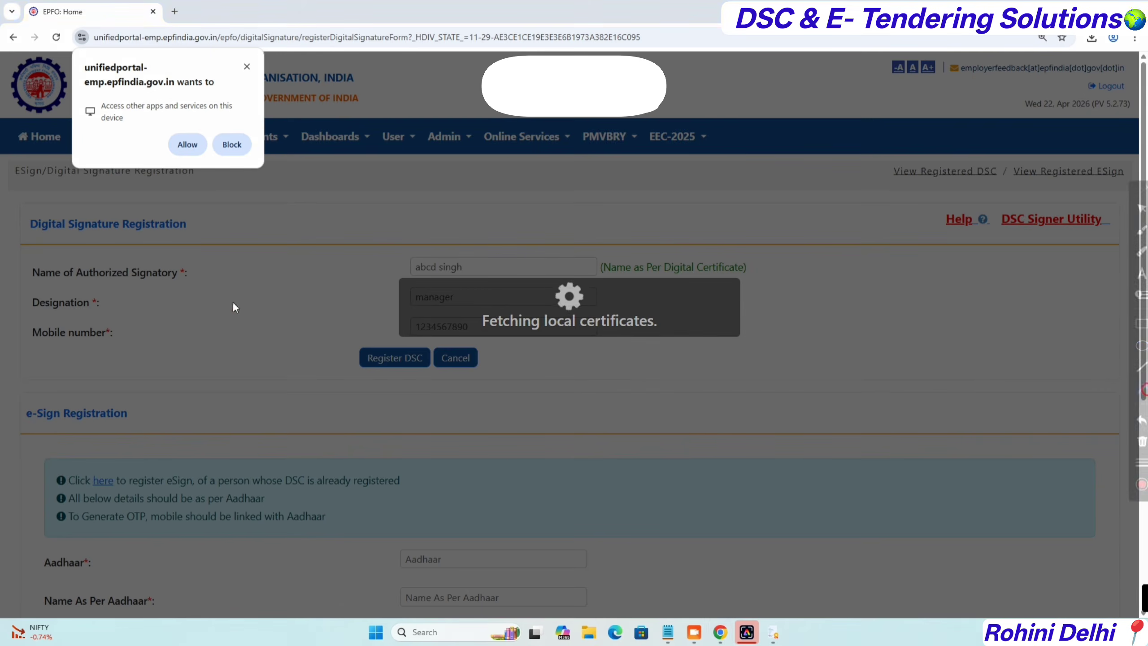
mouse_move(238, 314)
left_mouse_down()
mouse_move(198, 167)
mouse_move(179, 163)
left_mouse_up()
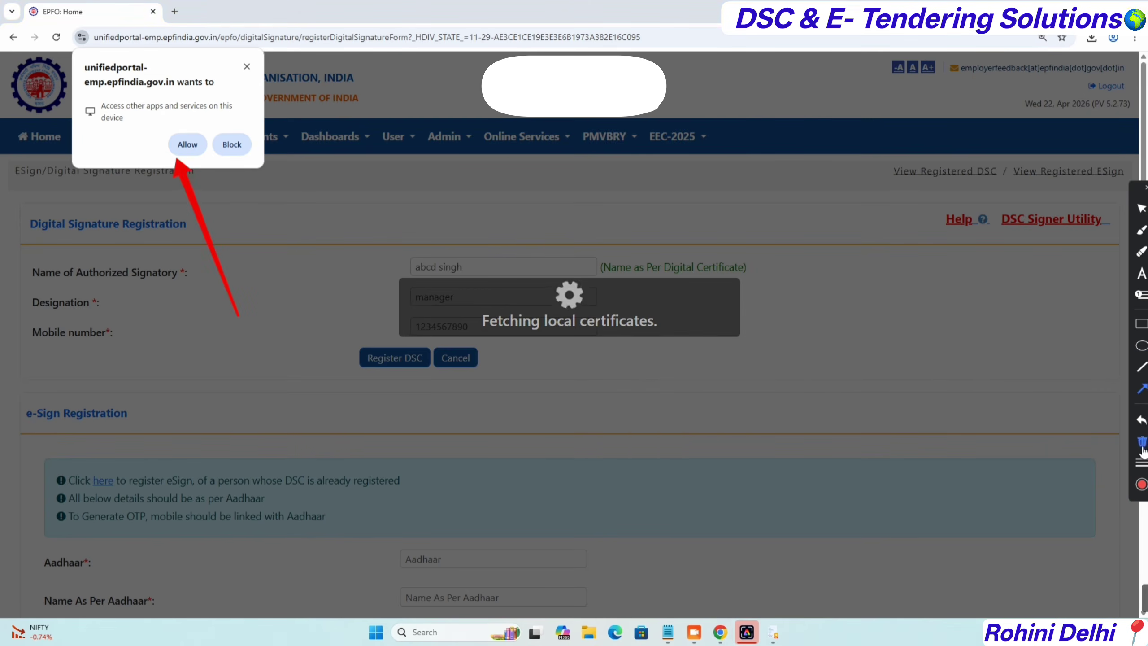
left_click(1141, 420)
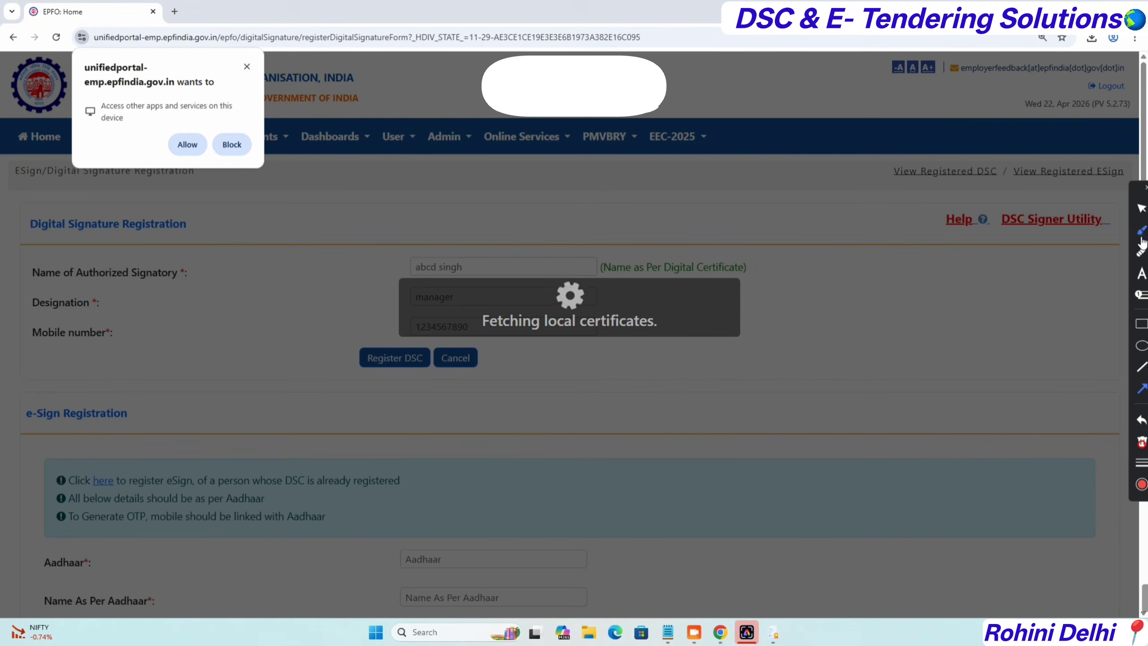
left_click(177, 144)
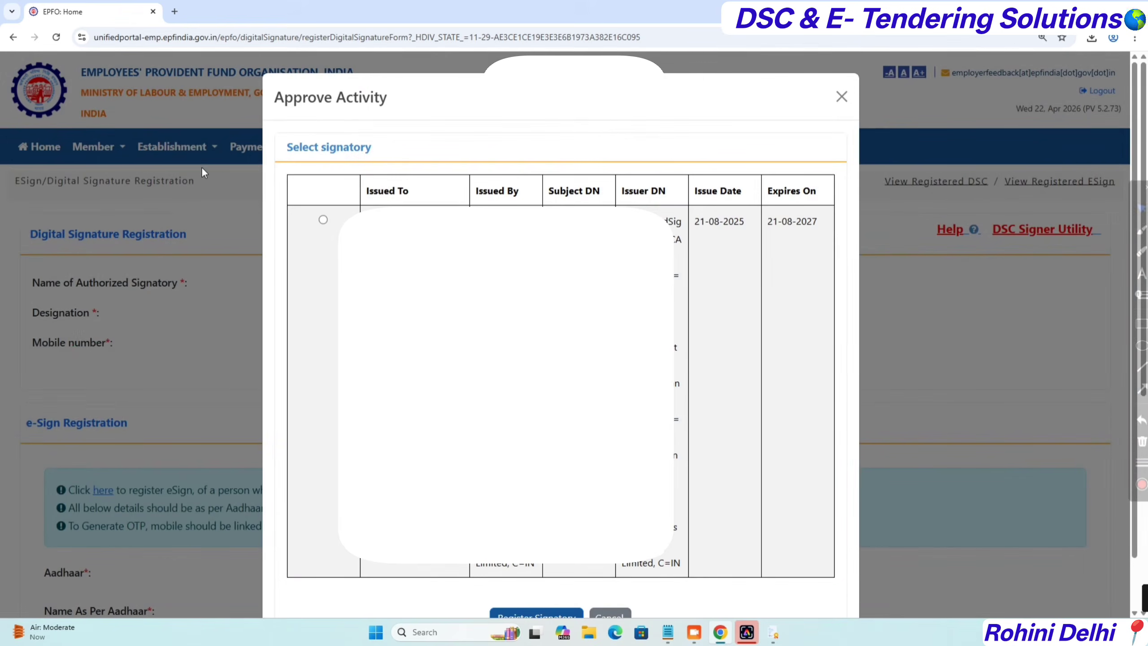
Point out the certificate's selection option and Register Signatory with temporary red arrows, and cancel the signatory selection
left_click_drag(34, 358, 318, 230)
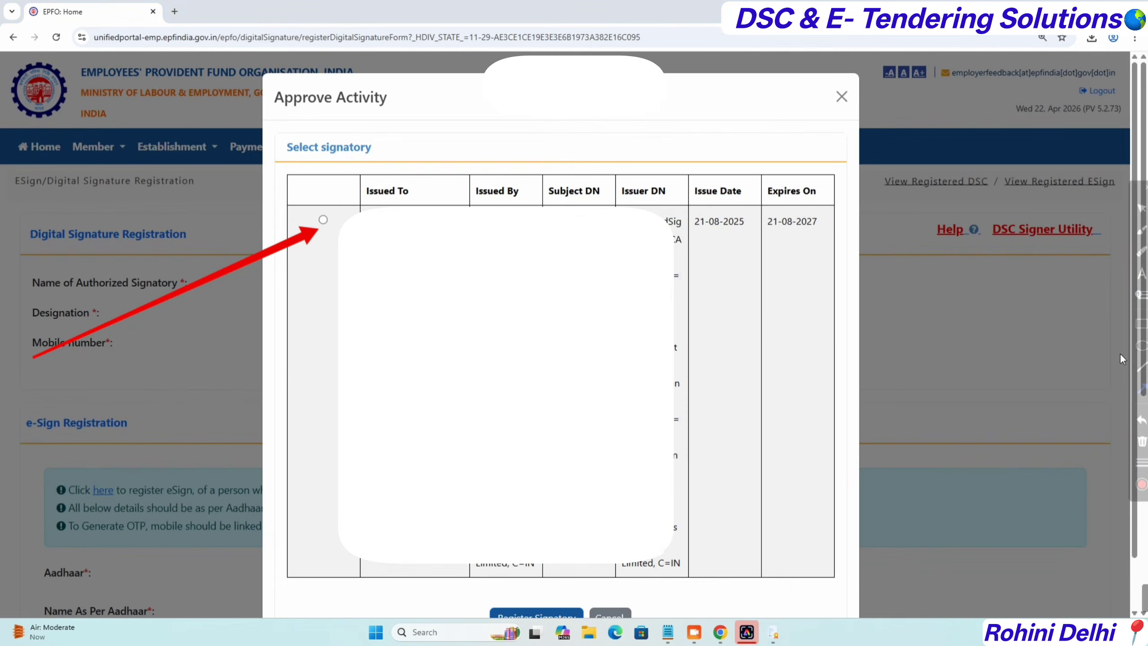
left_click(1142, 442)
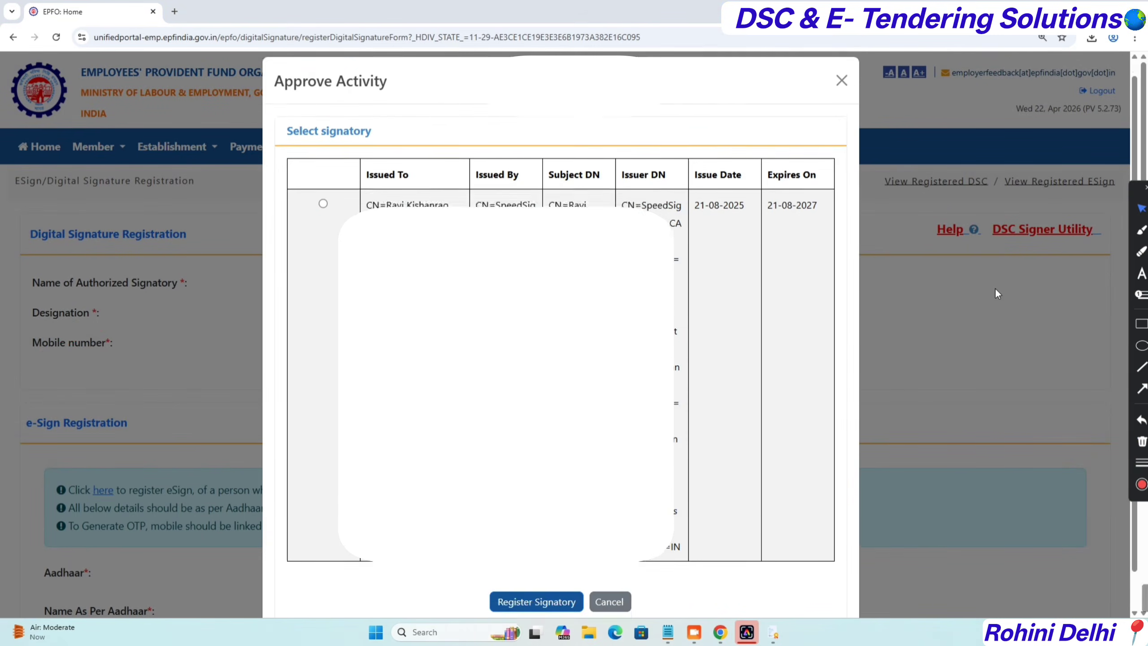
scroll(994, 287, "down", 1)
left_click_drag(179, 469, 468, 556)
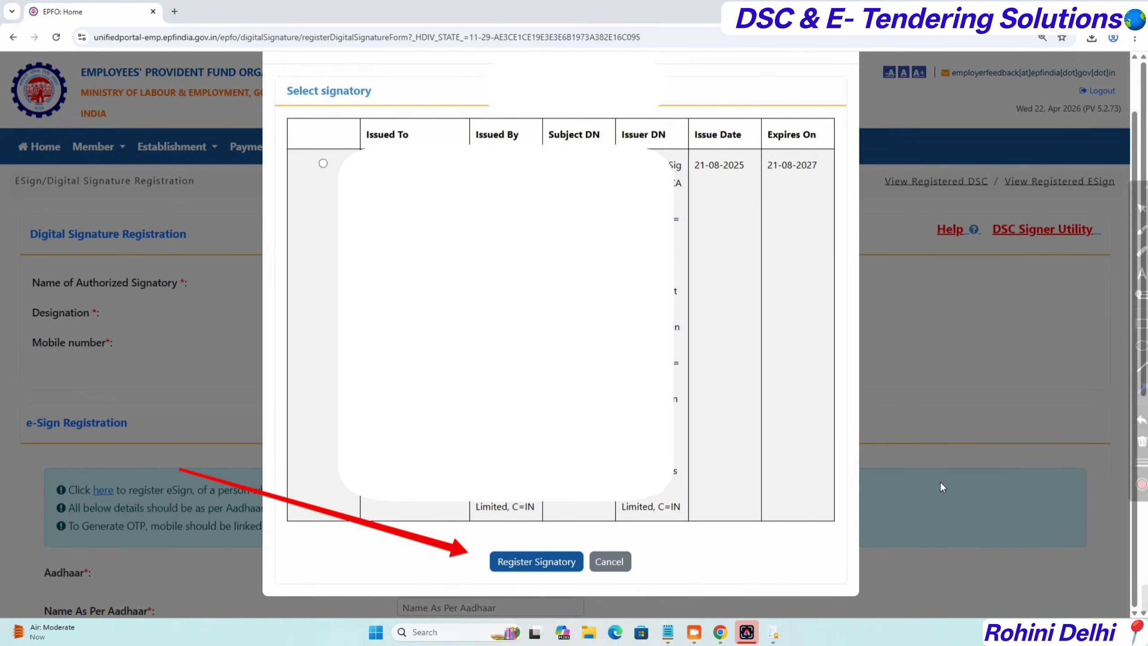
left_click(1143, 442)
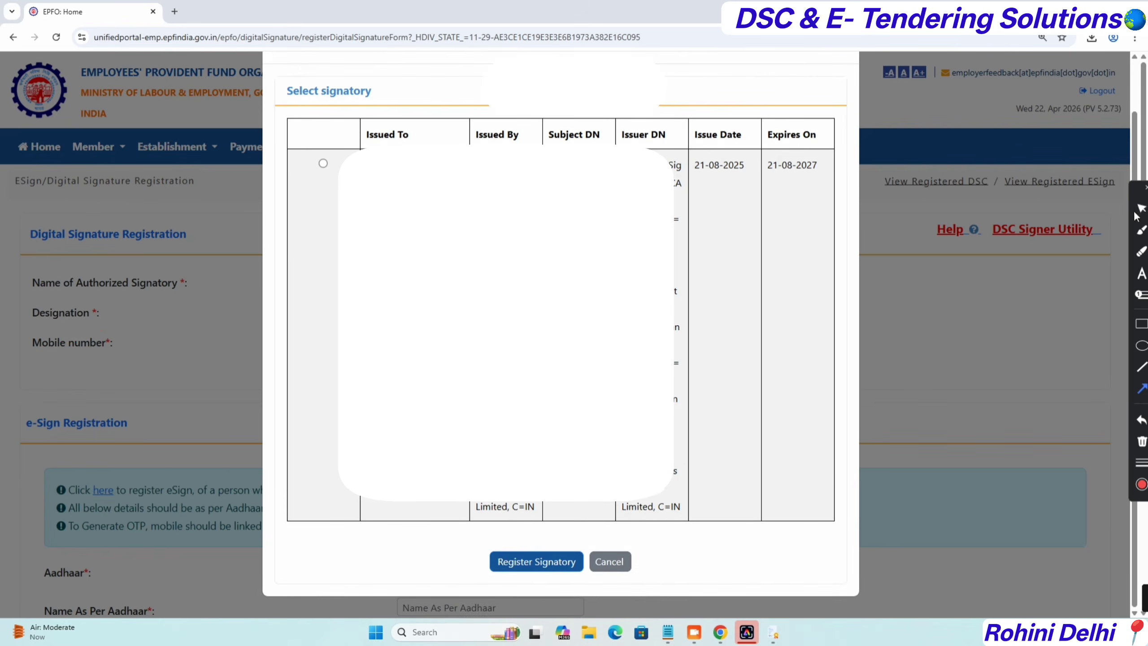
left_click(610, 562)
left_click(611, 561)
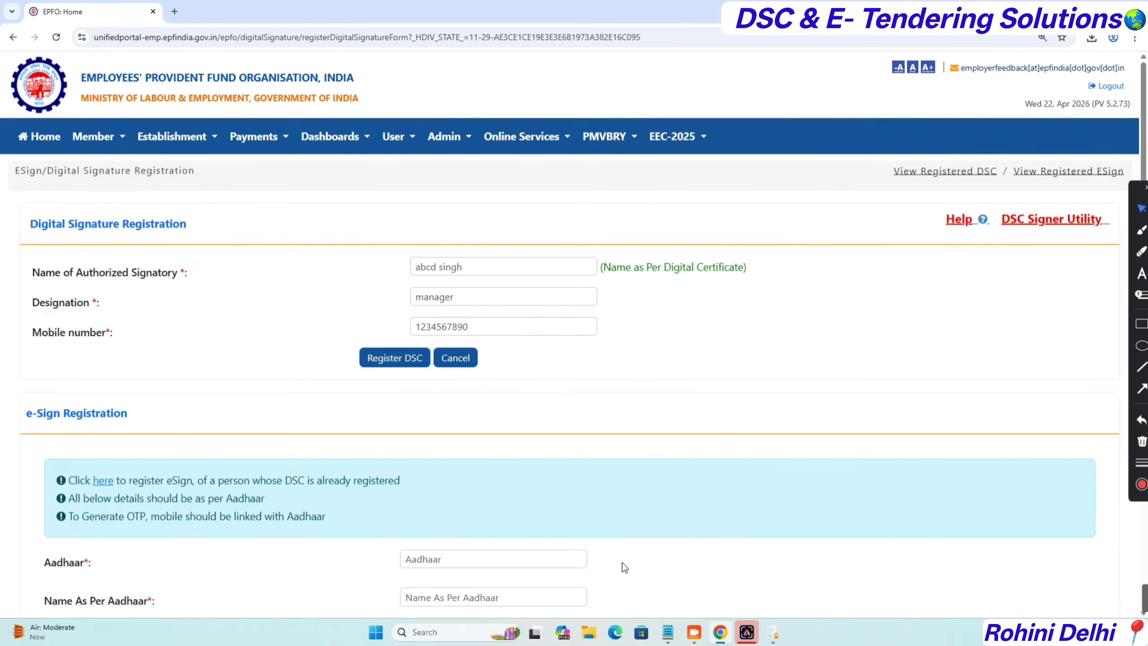
Open the Windows System About page and point out the Windows edition with a temporary red arrow
left_click(381, 634)
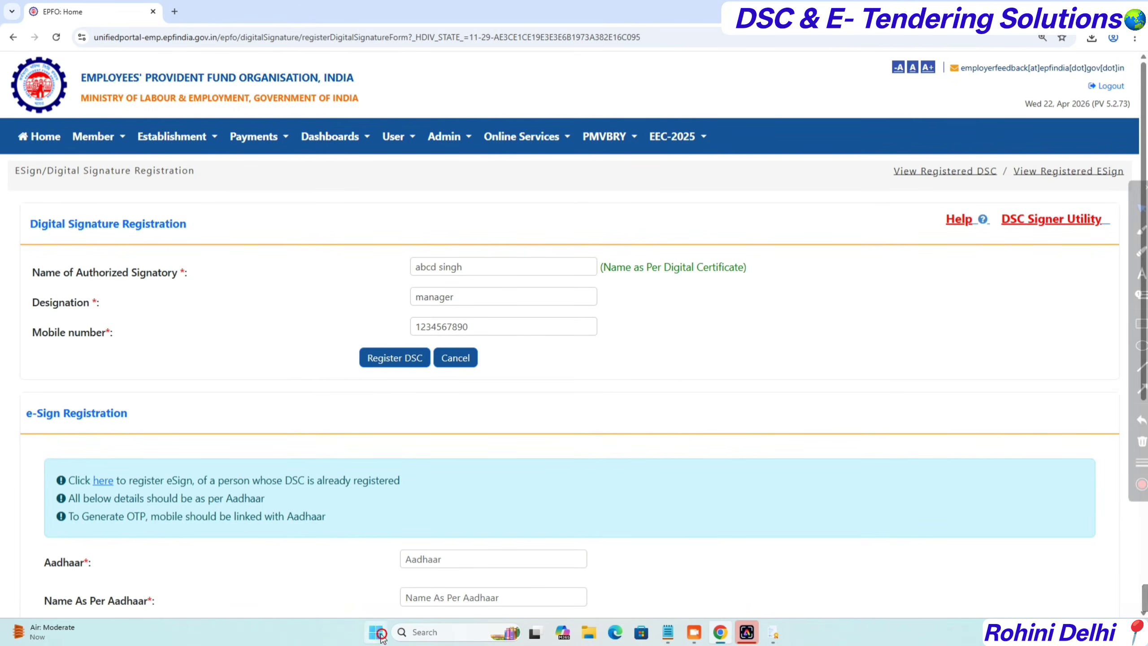
left_click(1142, 389)
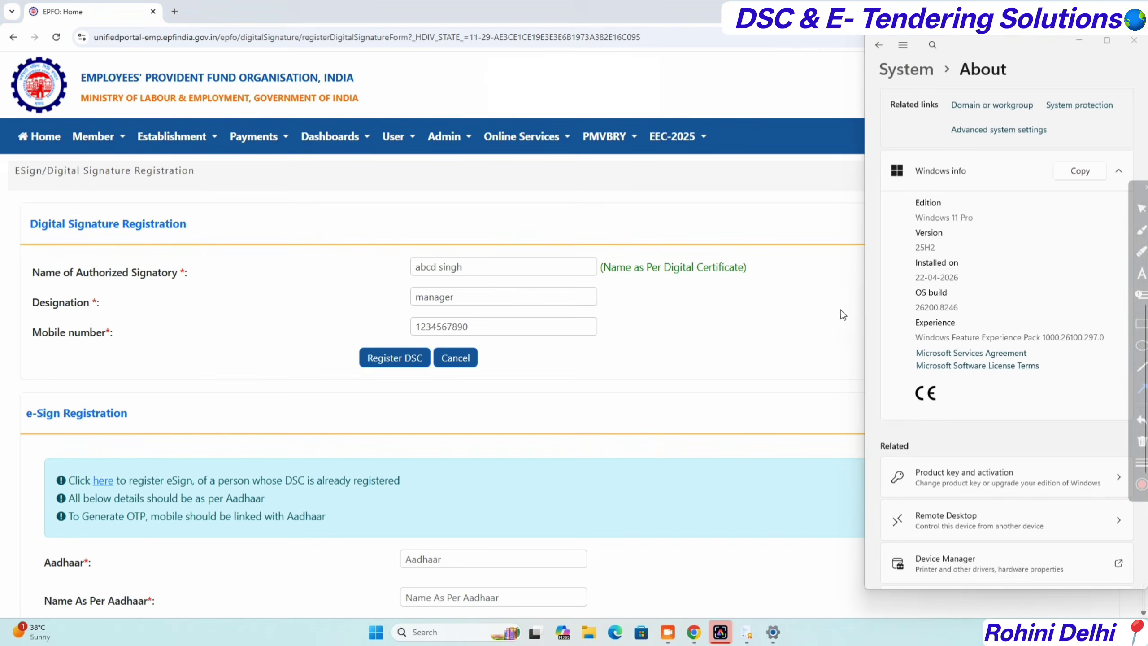
left_click_drag(774, 314, 913, 228)
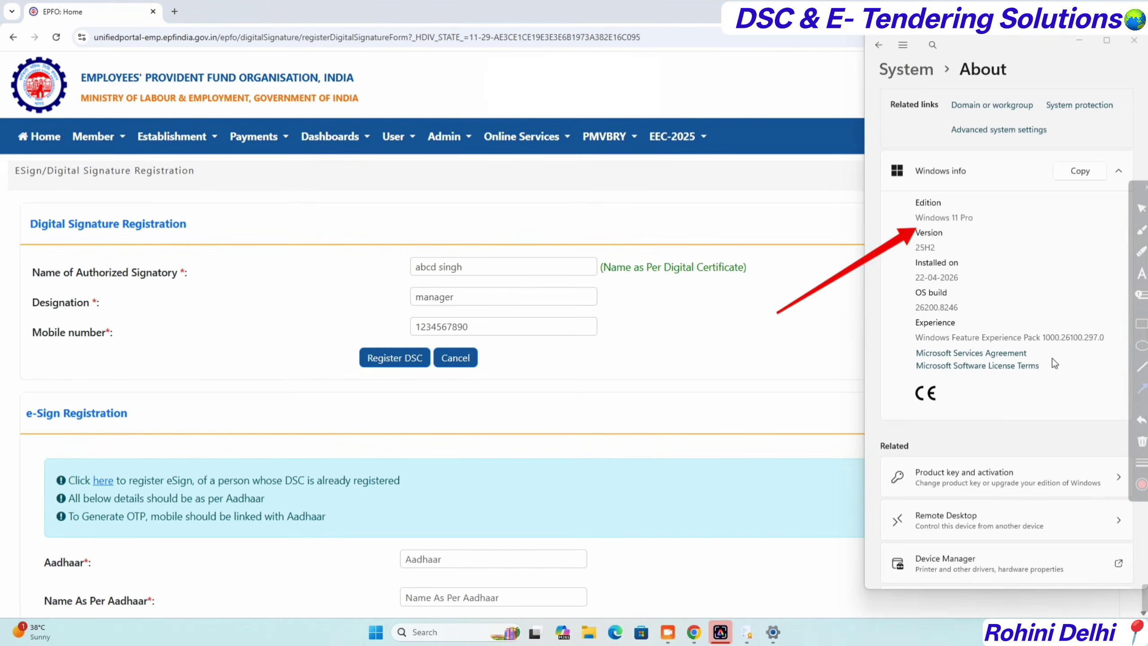
left_click(1142, 441)
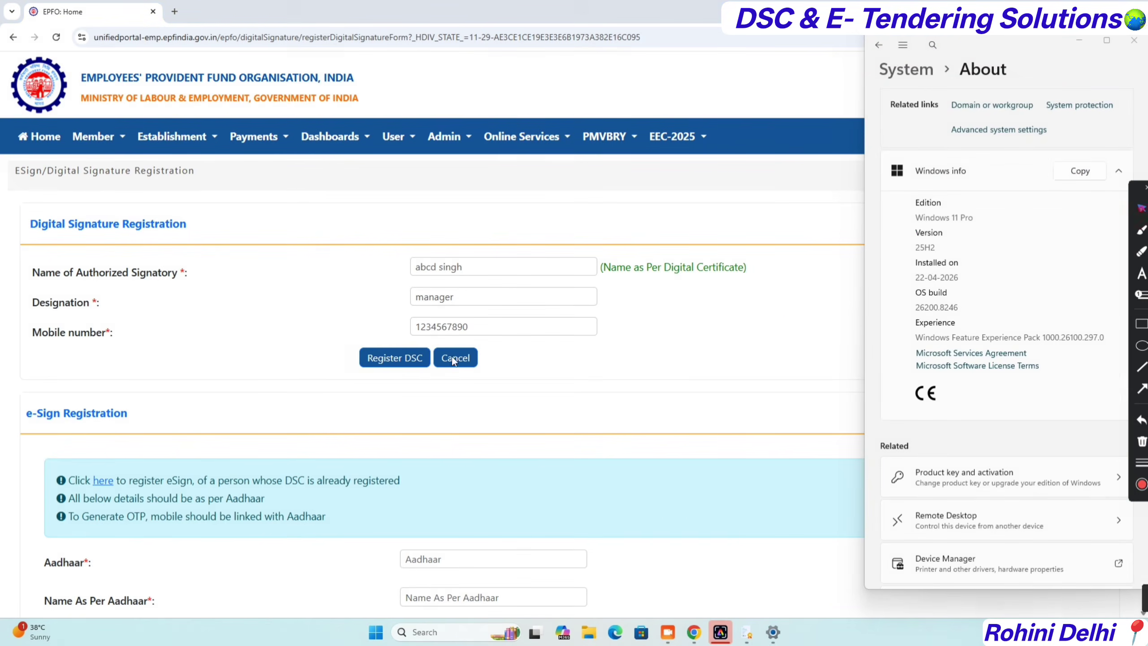
Start registering the digital signature again on the EPFO page, and switch back to the Windows Settings window
left_click(398, 358)
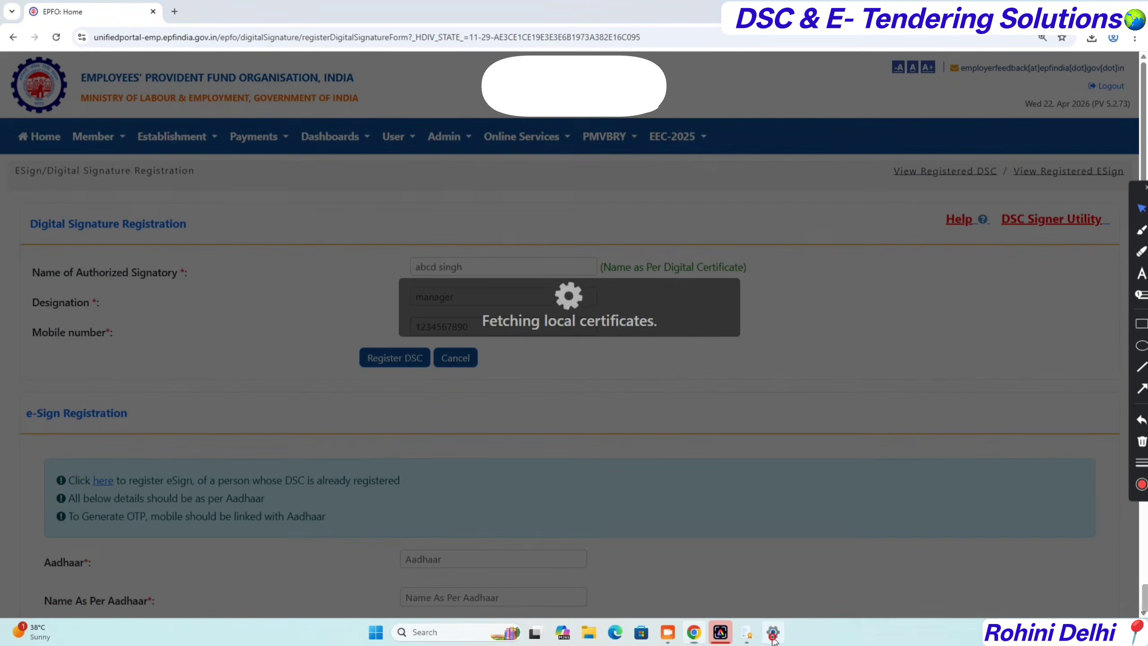
left_click(773, 632)
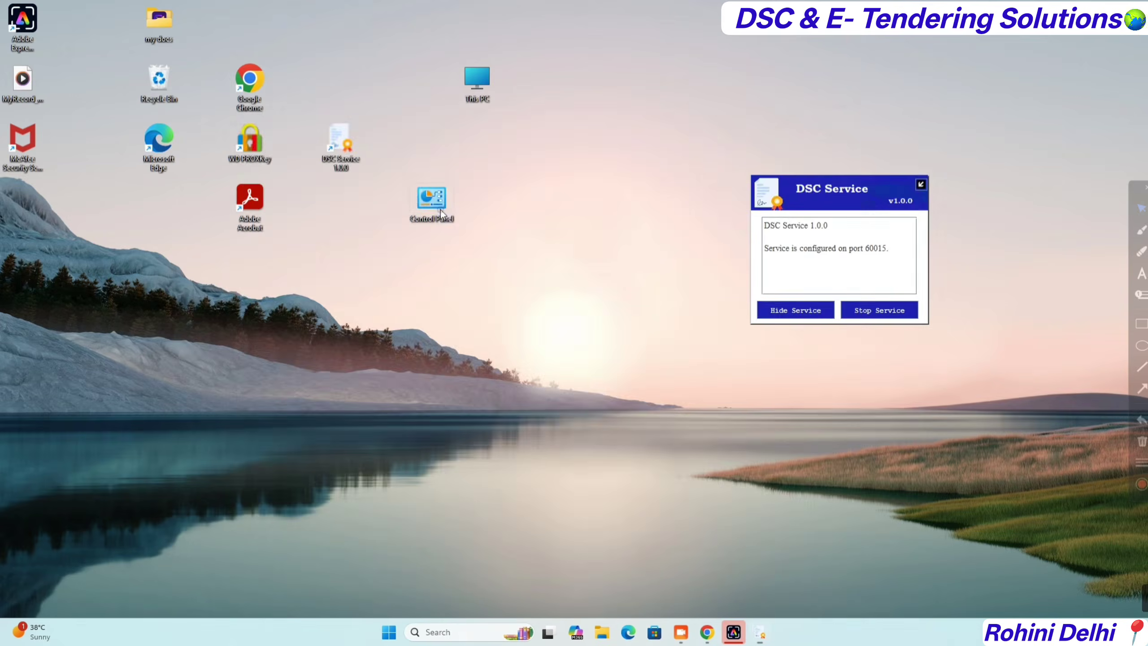
Open the list of installed programs in a maximized Control Panel window and display it as large icons
double_click(432, 202)
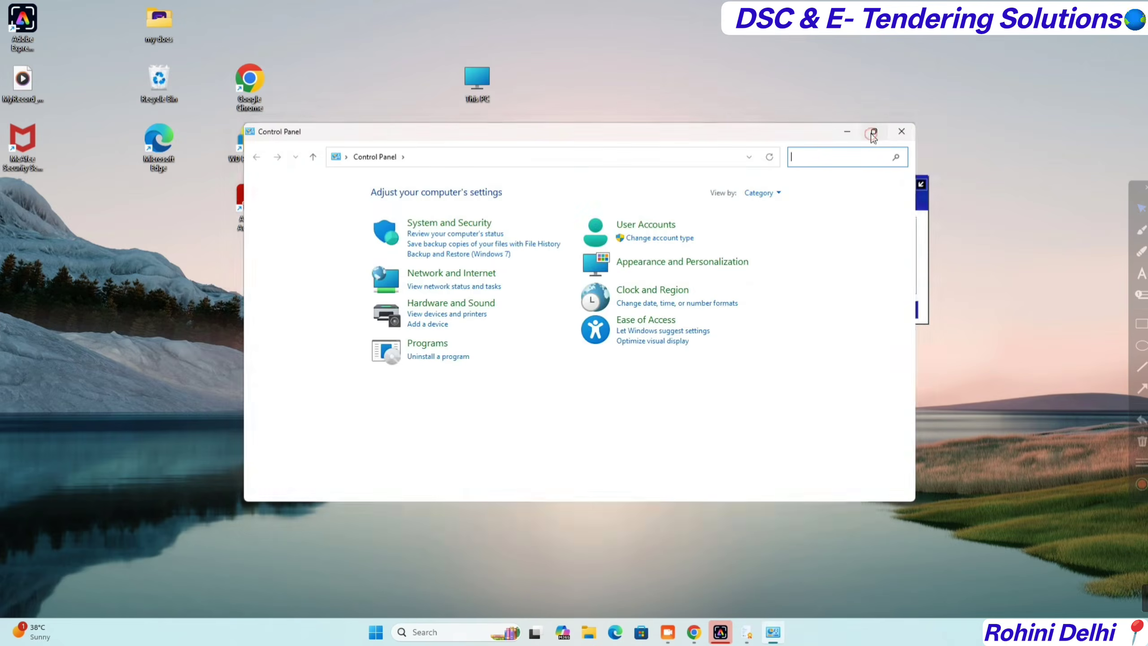
left_click(870, 133)
left_click(407, 229)
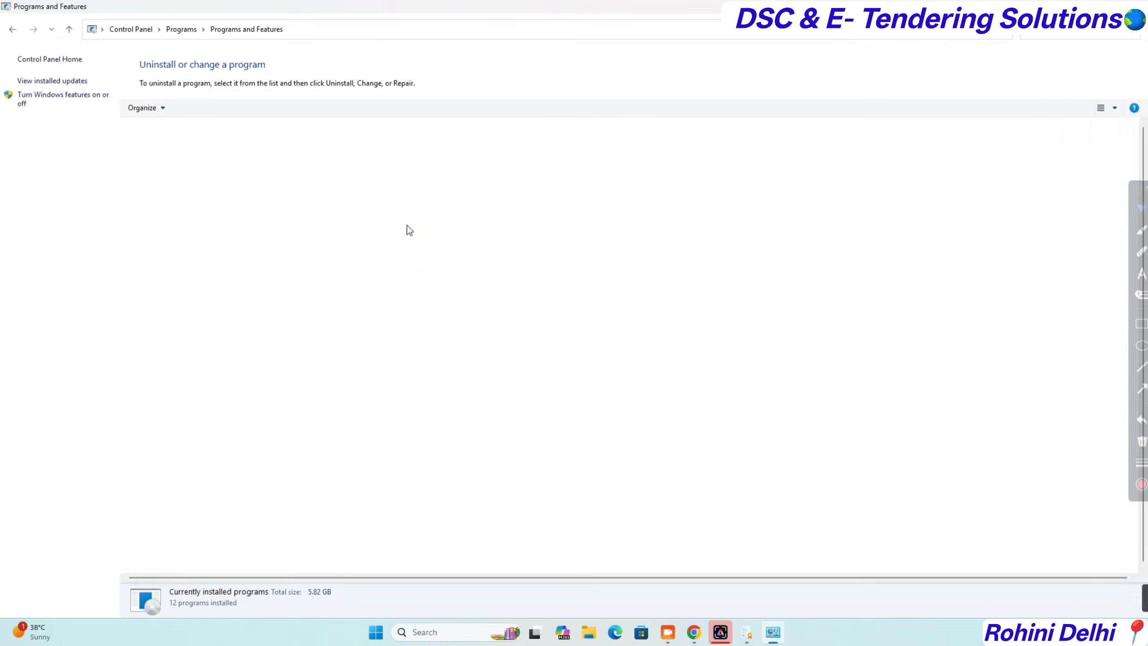
left_click(1107, 107)
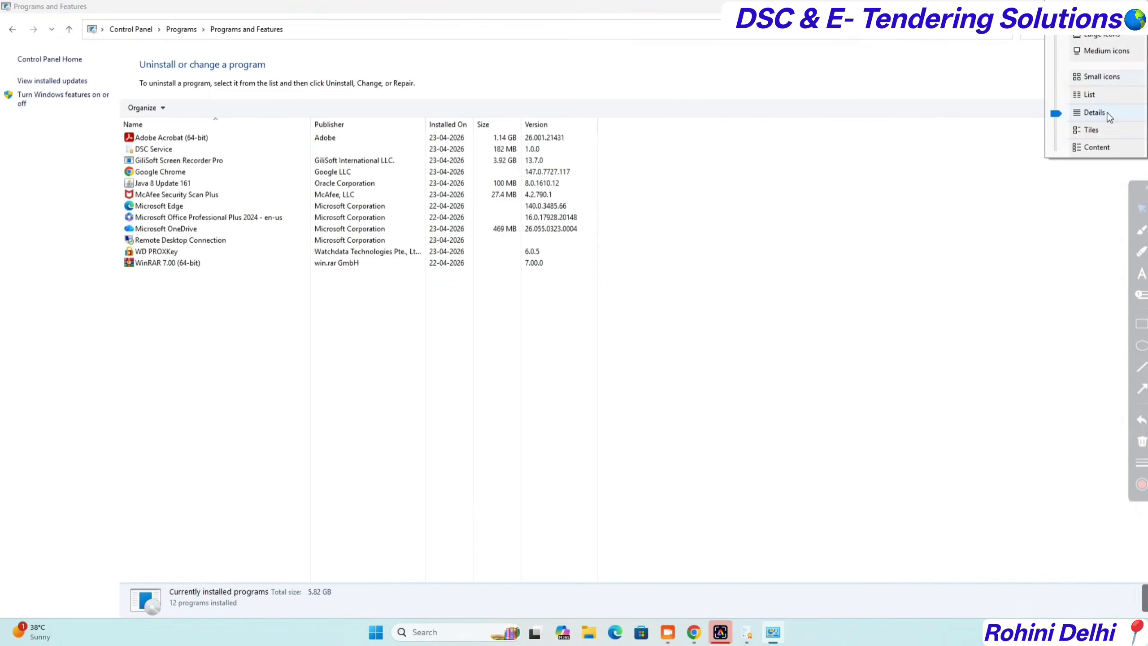
left_click(1081, 36)
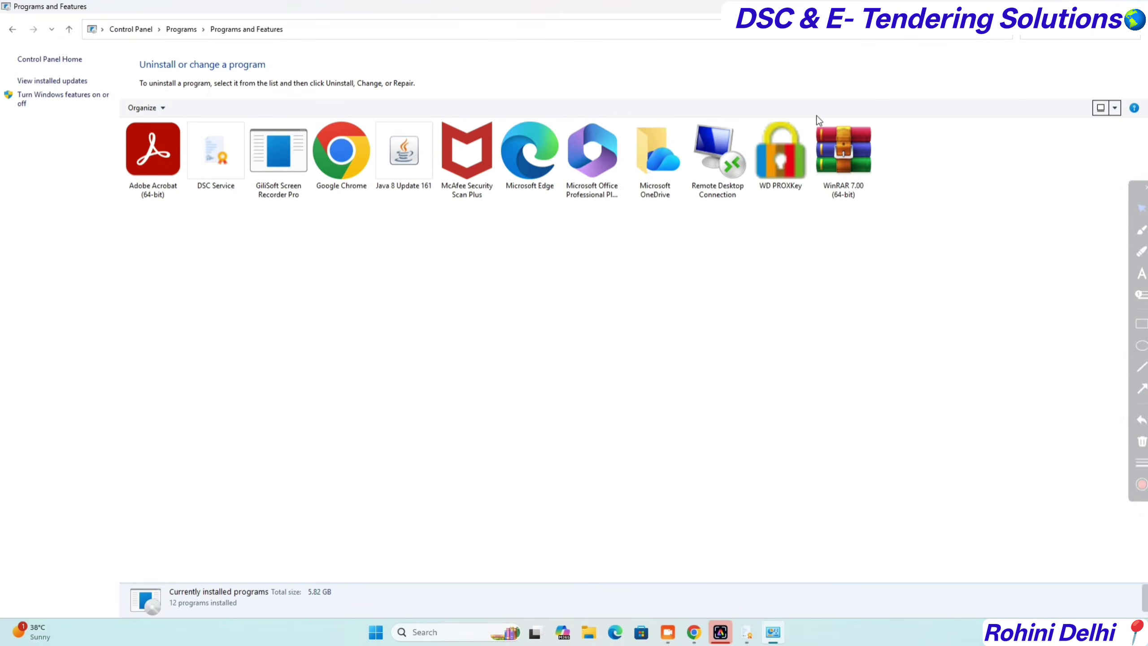
Mark Adobe Acrobat, DSC Service, Google Chrome, Java 8 Update 161 and WD PROXKey with red arrows, and clear the arrows
double_click(450, 183)
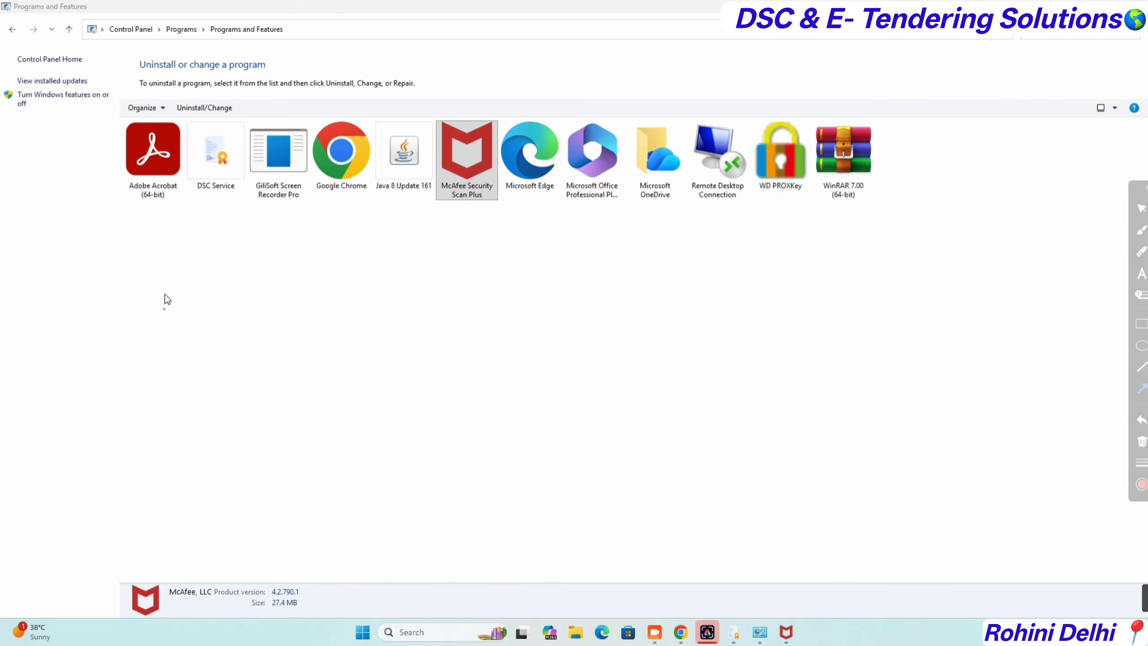
left_click_drag(164, 323, 165, 217)
left_click_drag(222, 299, 220, 208)
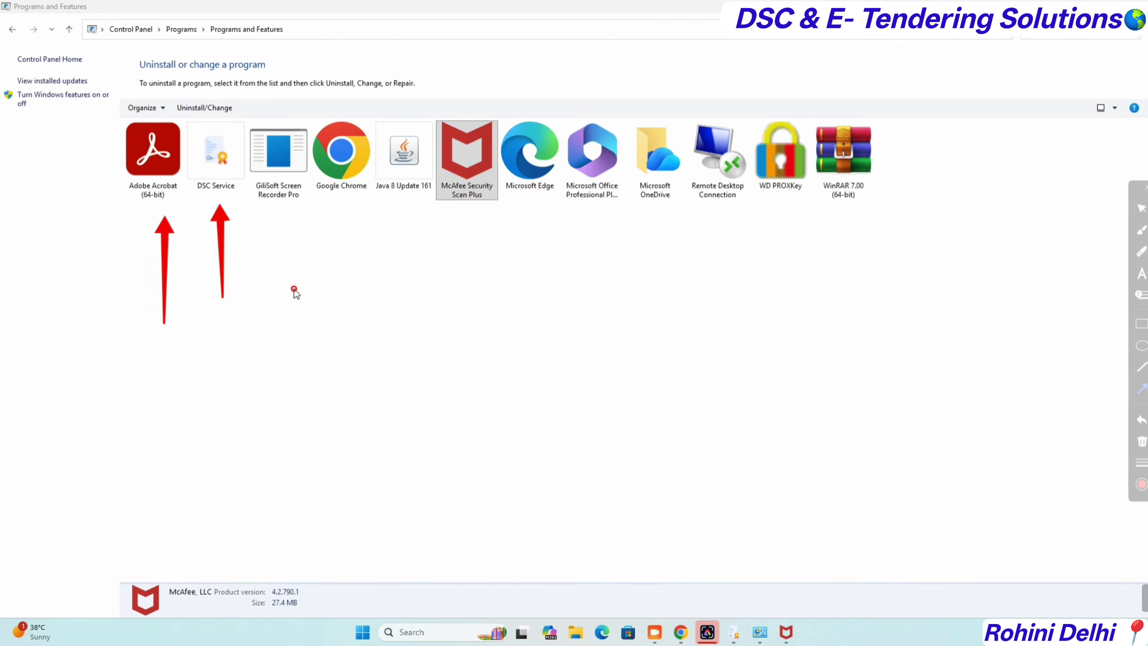
mouse_move(288, 301)
left_mouse_down()
mouse_move(345, 221)
mouse_move(344, 196)
left_mouse_up()
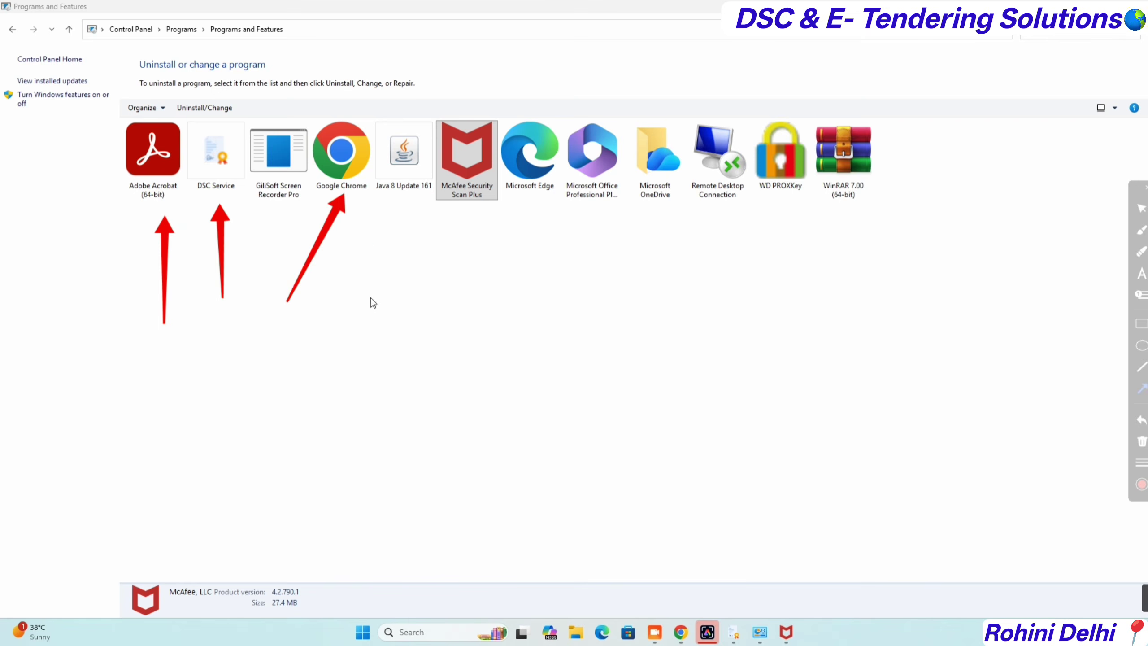
left_click_drag(367, 311, 399, 211)
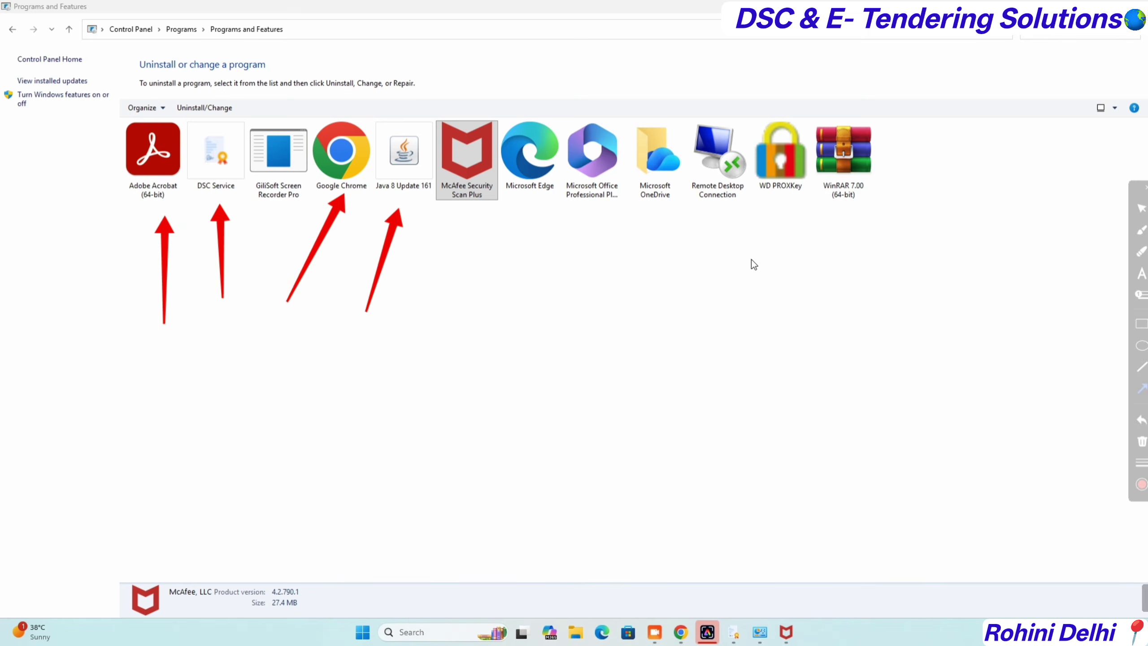
left_click_drag(737, 322, 790, 212)
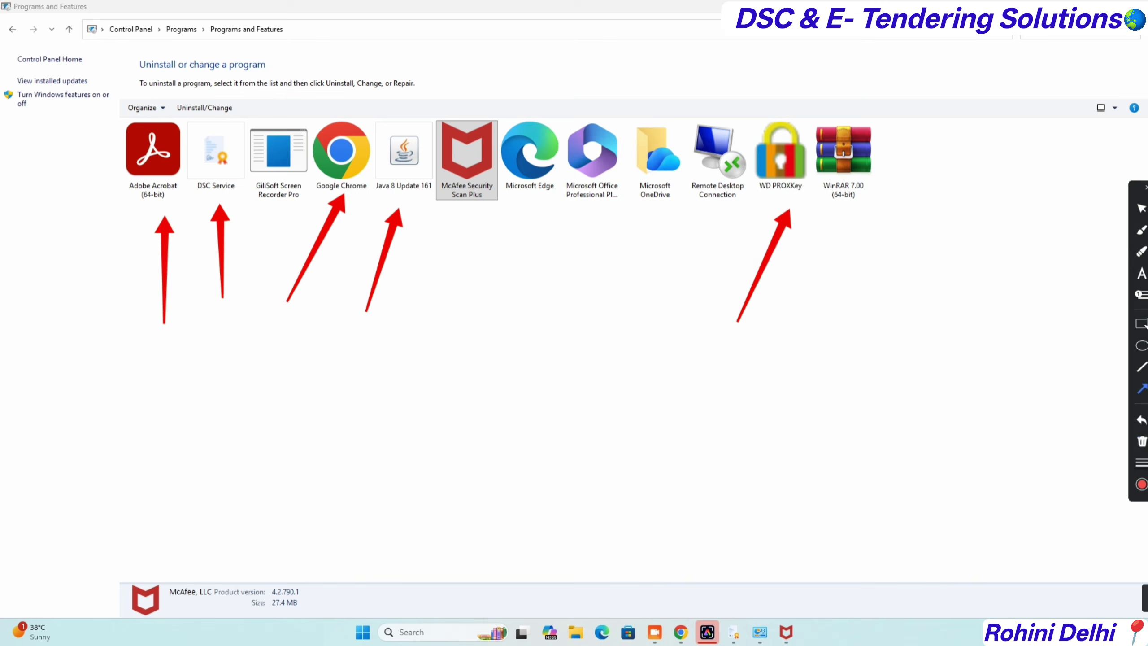
left_click(1142, 443)
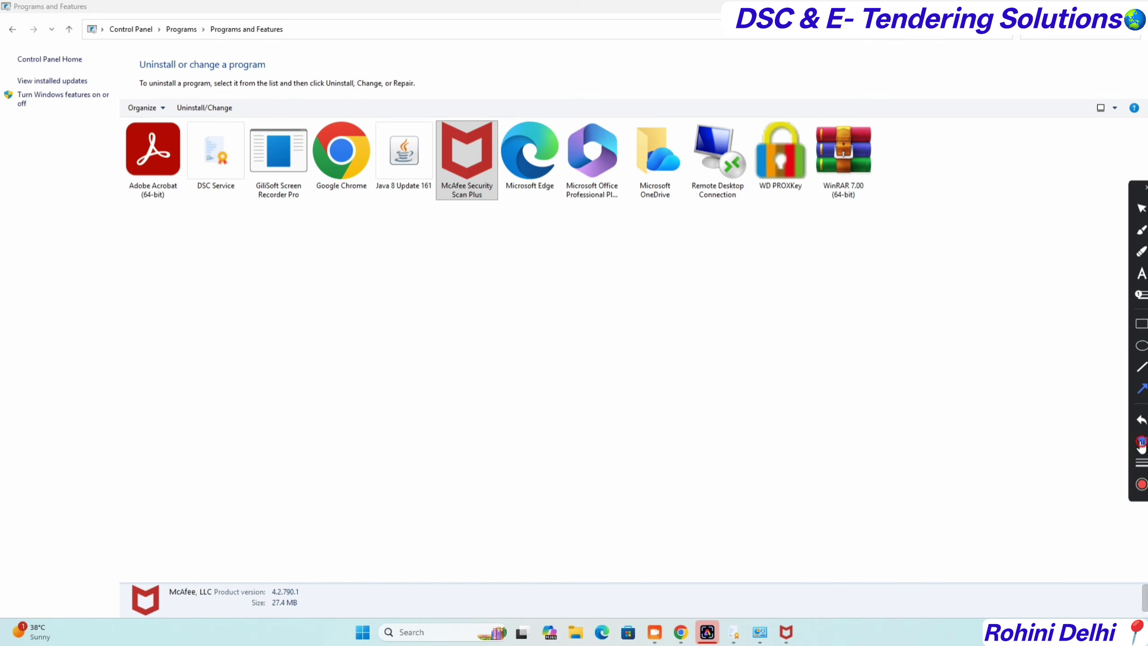